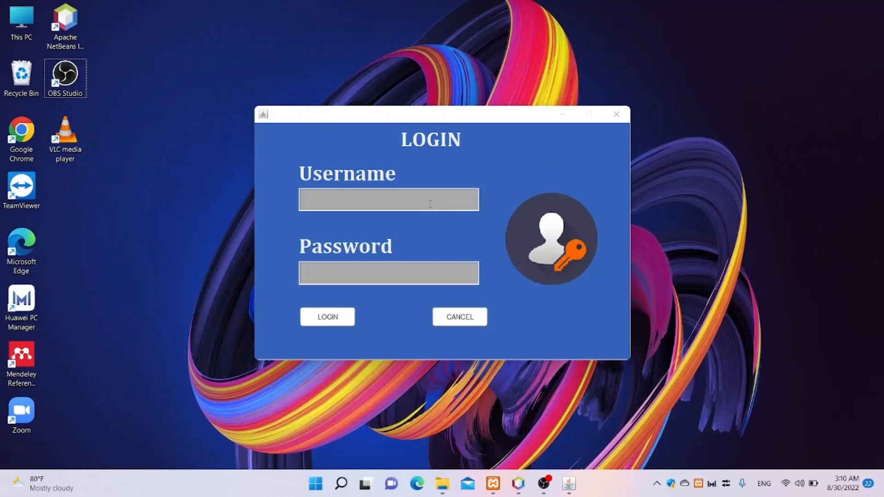
- Log in as owner with the account password and dismiss the Login Berhasil message
{"action": "left_click", "coordinate": [431, 203]}
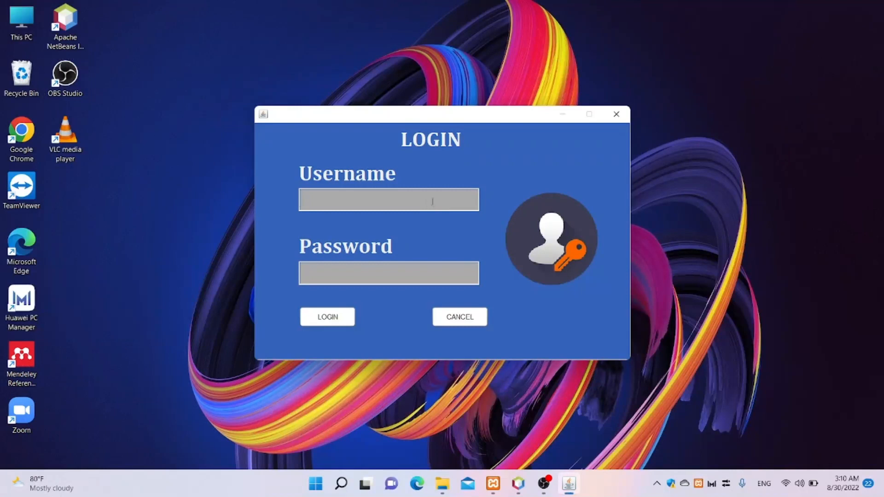
{"action": "type", "text": "owner"}
{"action": "key", "text": "Tab"}
{"action": "type", "text": "******"}
{"action": "key", "text": "Return"}
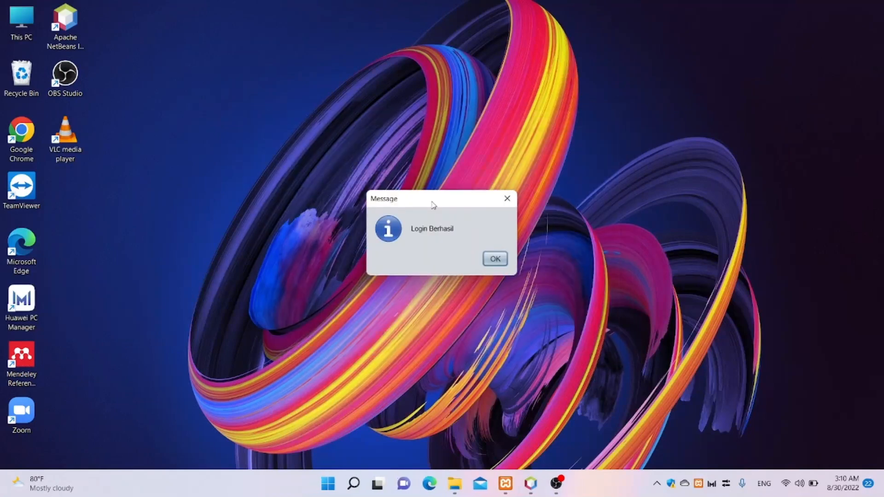
{"action": "key", "text": "Return"}
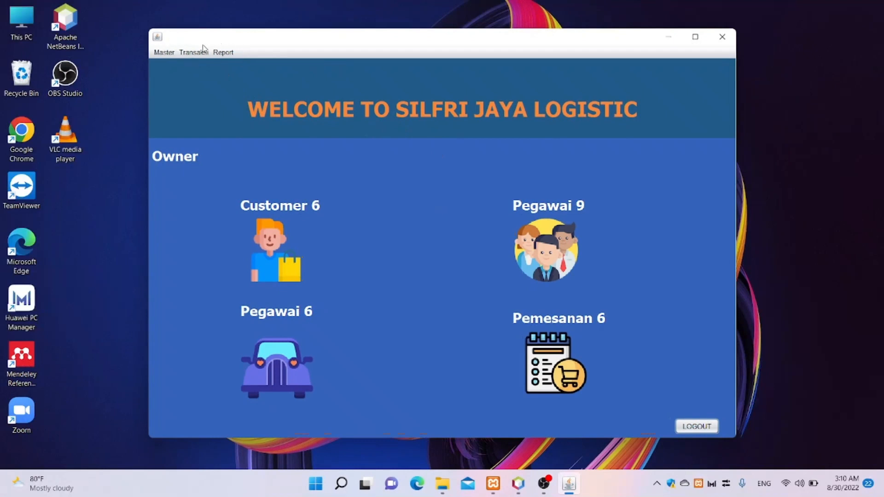
{"action": "left_click", "coordinate": [171, 54]}
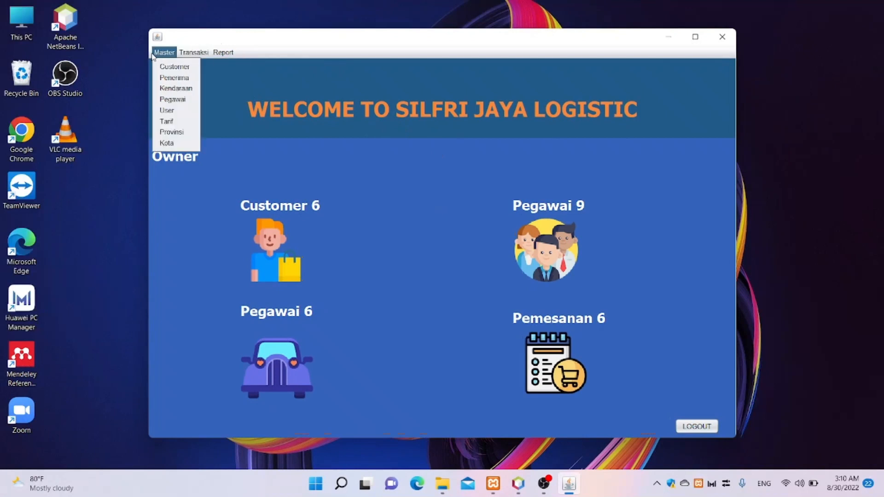
{"action": "mouse_move", "coordinate": [186, 56]}
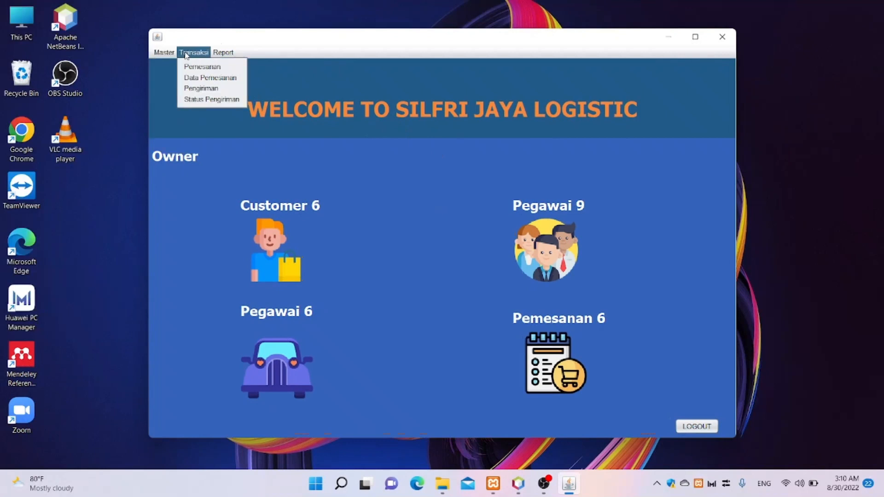
{"action": "mouse_move", "coordinate": [235, 52]}
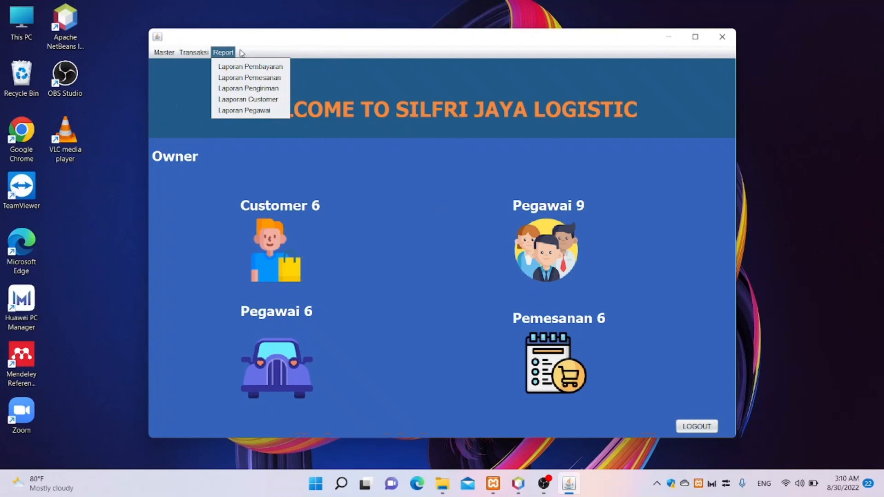
- Open the Master menu to show the customer, province and city tables
{"action": "left_click", "coordinate": [171, 52]}
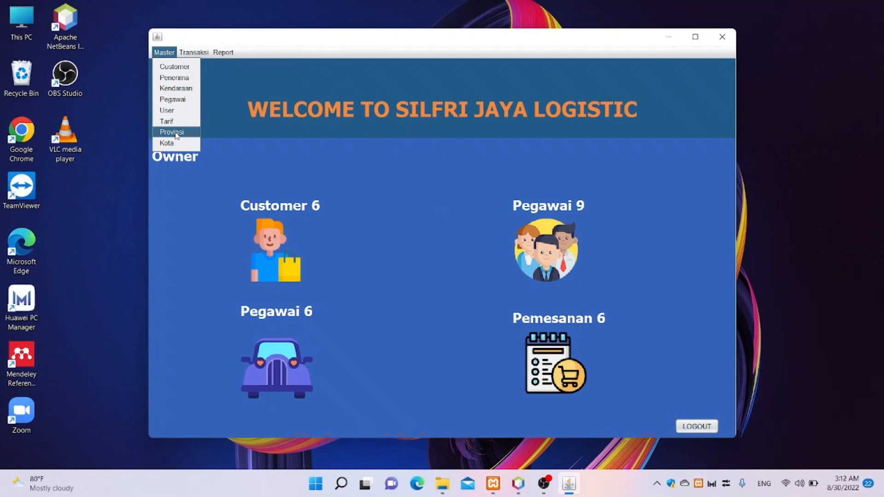
- Open the Provinsi form and enter the province name Nusa Tenggara Timur
{"action": "left_click", "coordinate": [175, 133]}
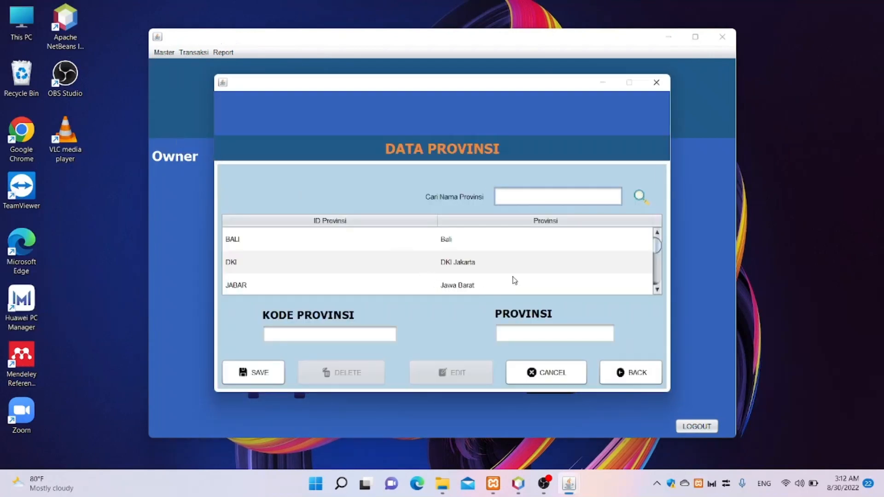
{"action": "left_click", "coordinate": [521, 328]}
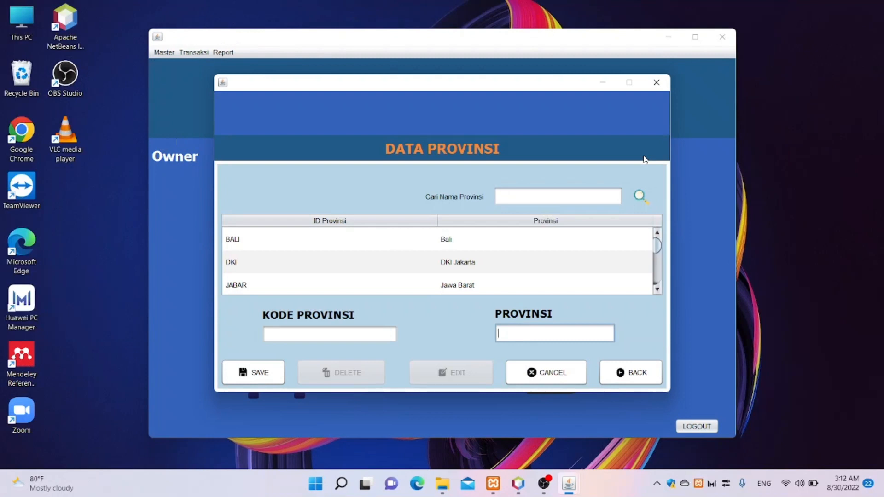
{"action": "type", "text": "Nusa Tenggara Timur"}
- Enter province code NTT, save the record, and return to the dashboard
{"action": "left_click", "coordinate": [376, 337]}
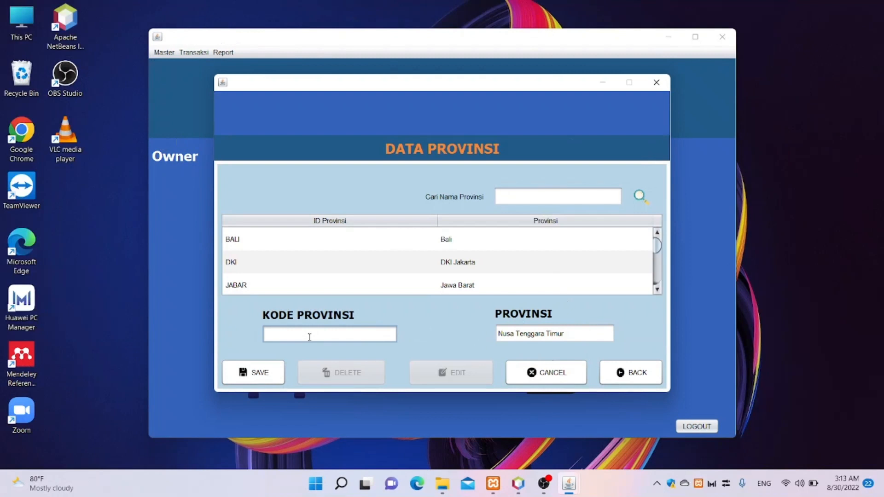
{"action": "type", "text": "NTT"}
{"action": "left_click", "coordinate": [272, 373]}
{"action": "left_click", "coordinate": [493, 257]}
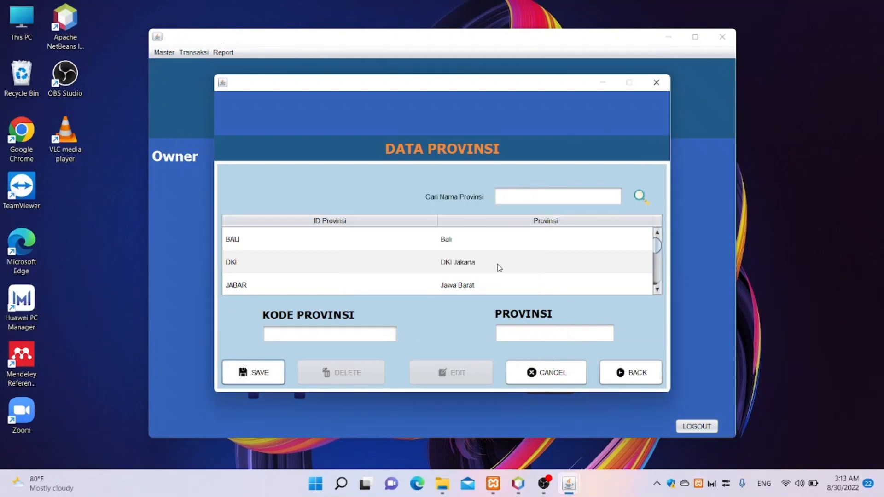
{"action": "scroll", "coordinate": [499, 268], "scroll_direction": "down", "scroll_amount": 5}
{"action": "scroll", "coordinate": [500, 271], "scroll_direction": "up", "scroll_amount": 5}
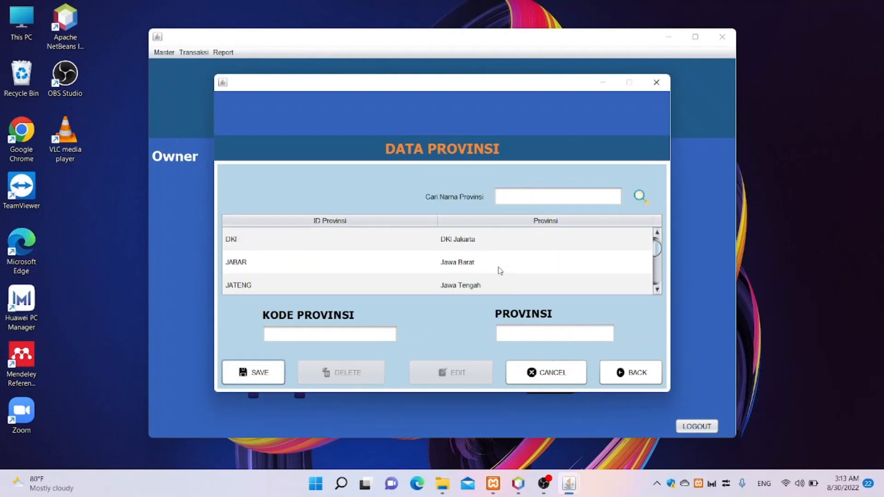
{"action": "scroll", "coordinate": [499, 271], "scroll_direction": "down", "scroll_amount": 3}
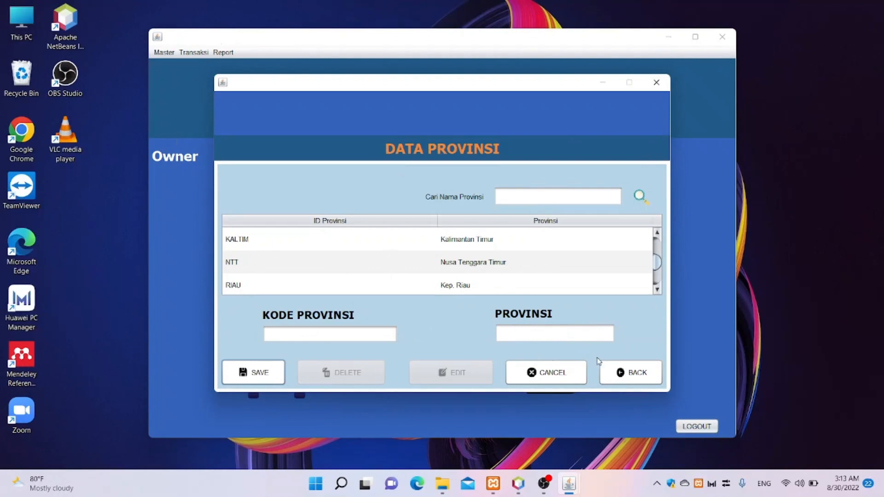
{"action": "left_click", "coordinate": [611, 371]}
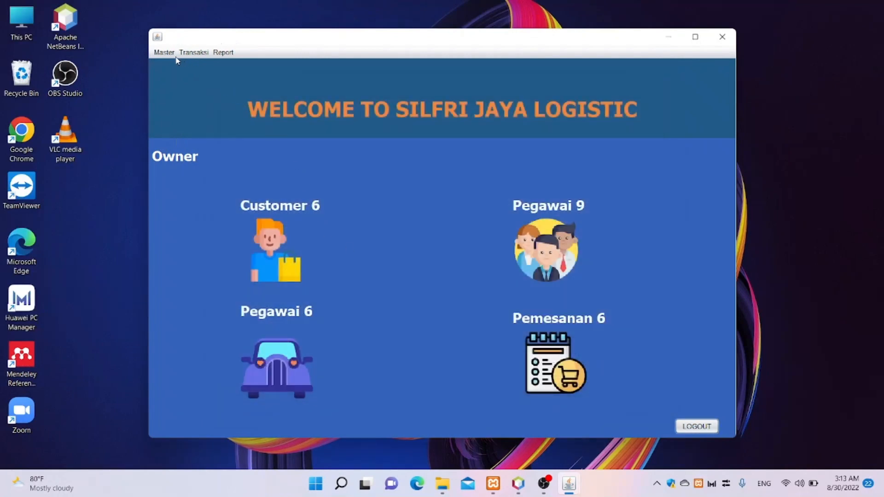
- Create city Lombok in province NTT – Nusa Tenggara Timur with a '-' note, and save it
{"action": "left_click", "coordinate": [170, 53]}
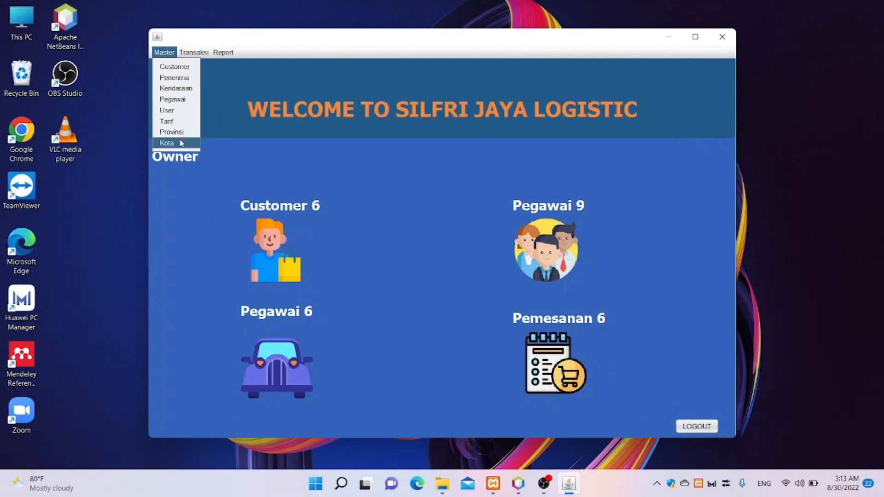
{"action": "left_click", "coordinate": [181, 143]}
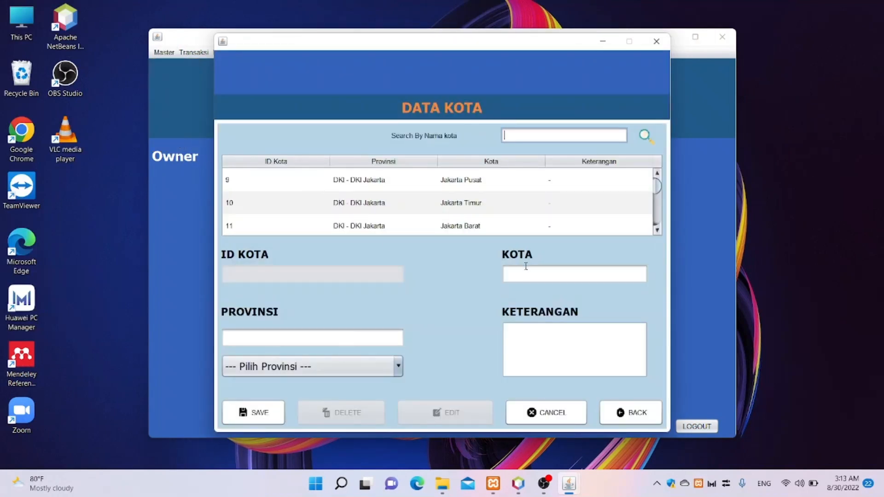
{"action": "left_click", "coordinate": [526, 270]}
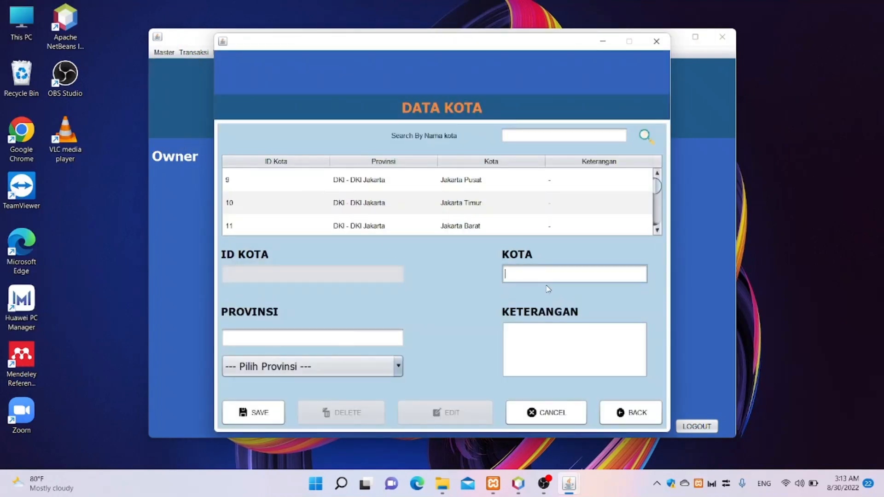
{"action": "type", "text": "Lombok"}
{"action": "left_click", "coordinate": [340, 337]}
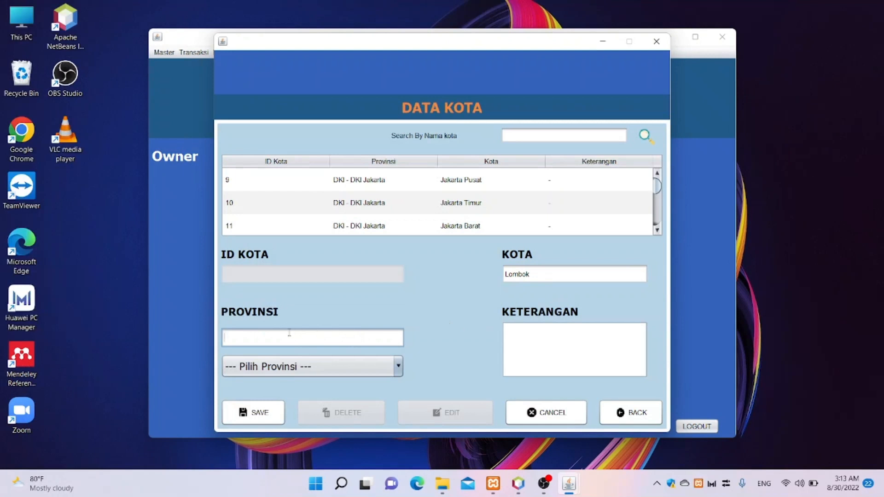
{"action": "type", "text": "Ntt"}
{"action": "key", "text": "Return"}
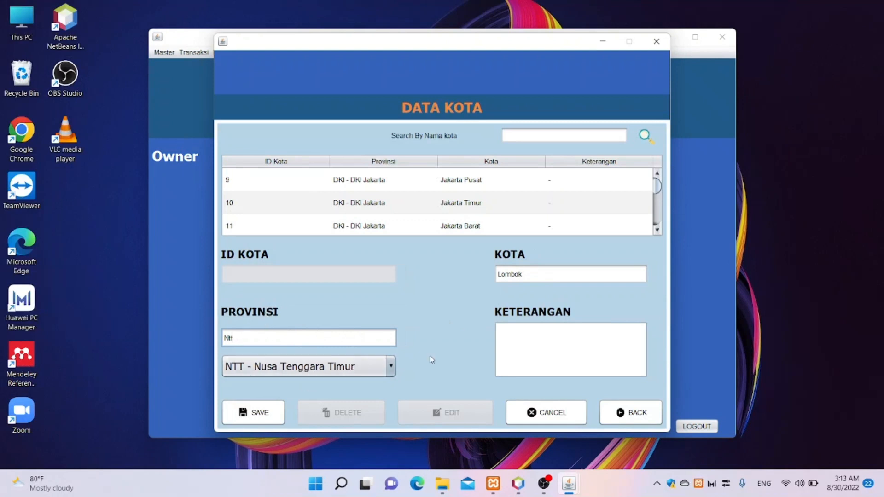
{"action": "left_click", "coordinate": [557, 343]}
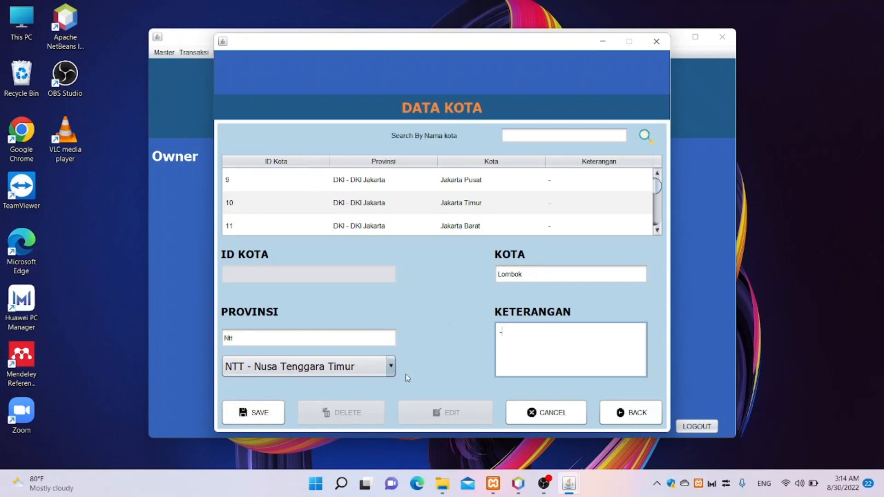
{"action": "left_click", "coordinate": [269, 416]}
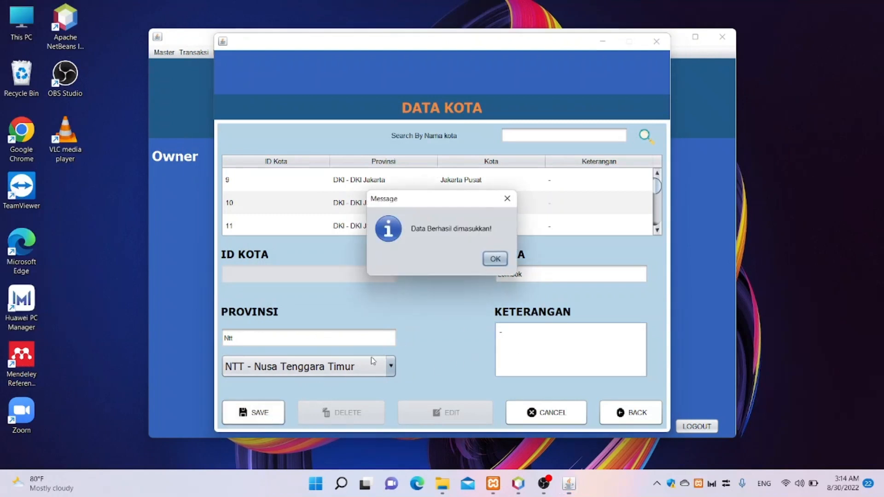
{"action": "left_click", "coordinate": [493, 258]}
{"action": "scroll", "coordinate": [519, 230], "scroll_direction": "down", "scroll_amount": 4}
{"action": "scroll", "coordinate": [519, 228], "scroll_direction": "down", "scroll_amount": 2}
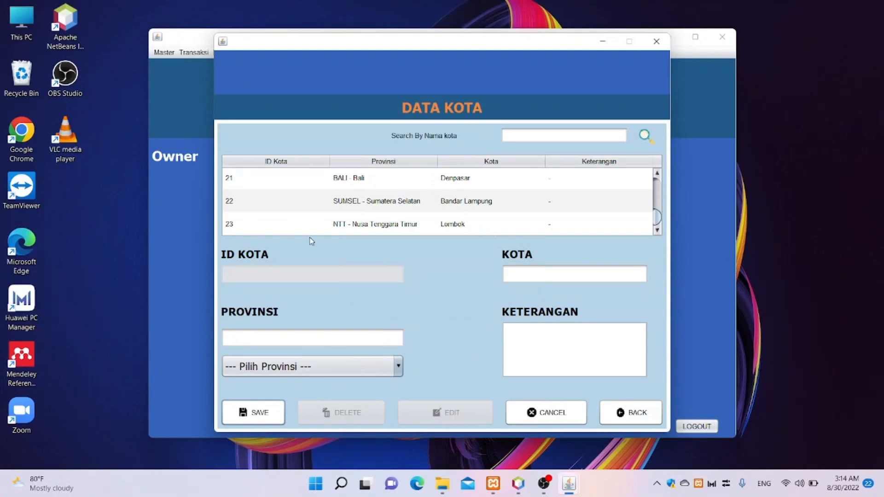
- Open the Data Customer form and type the customer name PT. Komodo Island
{"action": "left_click", "coordinate": [629, 417]}
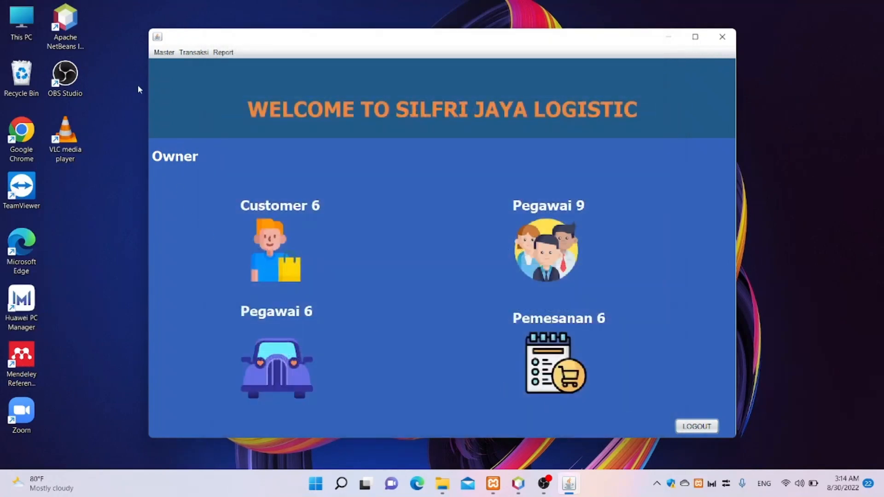
{"action": "left_click", "coordinate": [164, 53]}
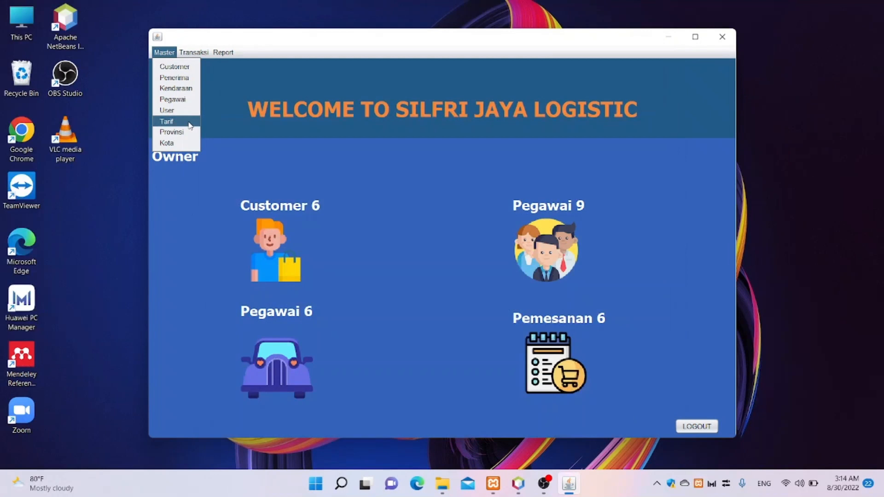
{"action": "left_click", "coordinate": [191, 73]}
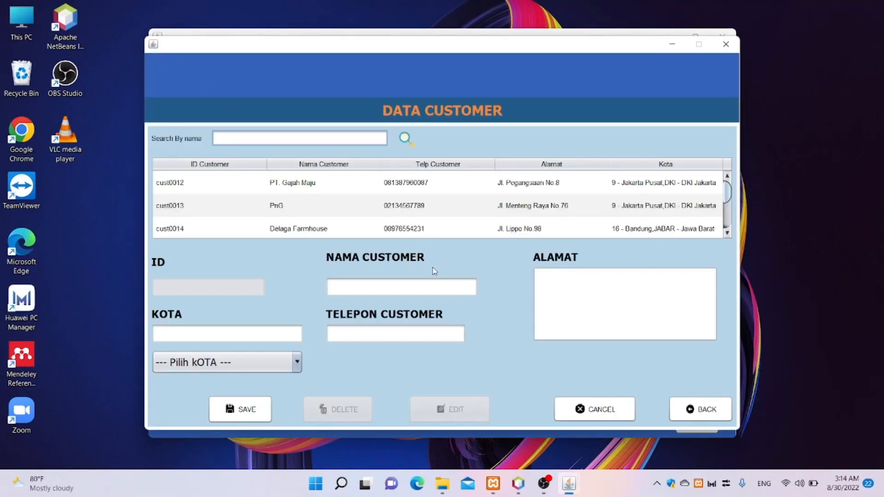
{"action": "left_click", "coordinate": [420, 289]}
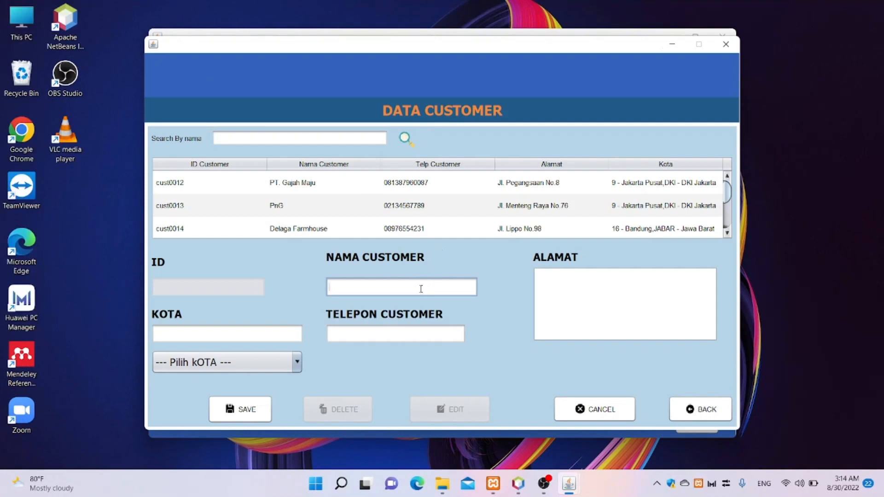
{"action": "type", "text": "PT. Komodo Island"}
- Open and close the KOTA city list several times without choosing a city
{"action": "left_click", "coordinate": [291, 338]}
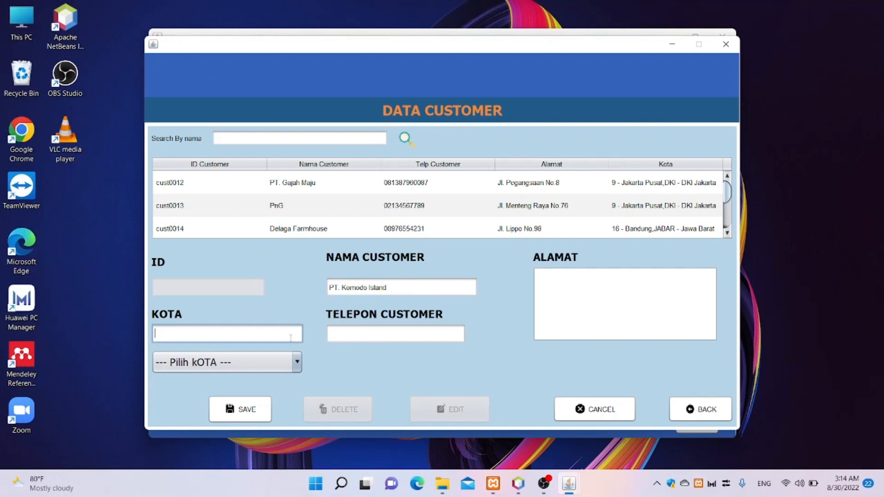
{"action": "left_click", "coordinate": [293, 361]}
{"action": "scroll", "coordinate": [258, 300], "scroll_direction": "down", "scroll_amount": 5}
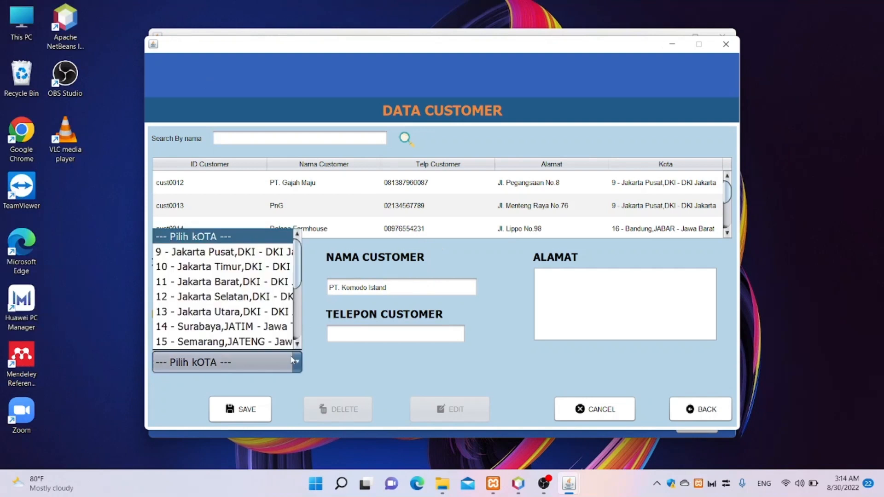
{"action": "left_click", "coordinate": [337, 350]}
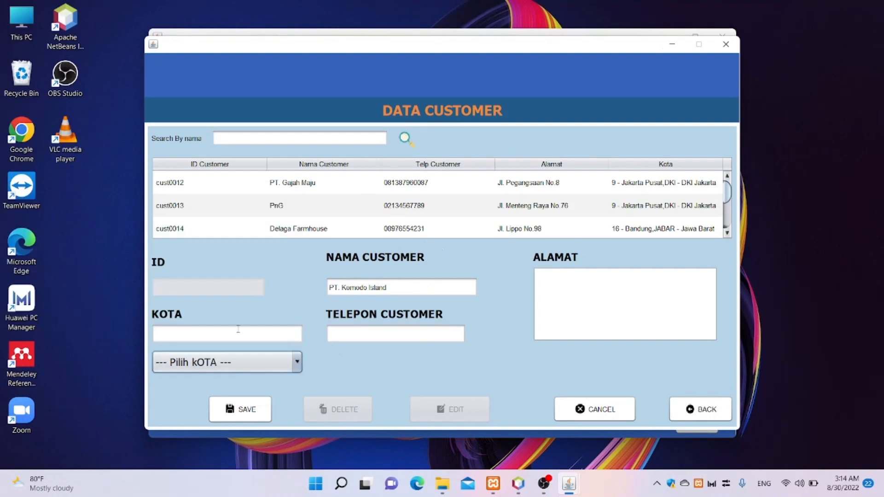
{"action": "left_click", "coordinate": [238, 329]}
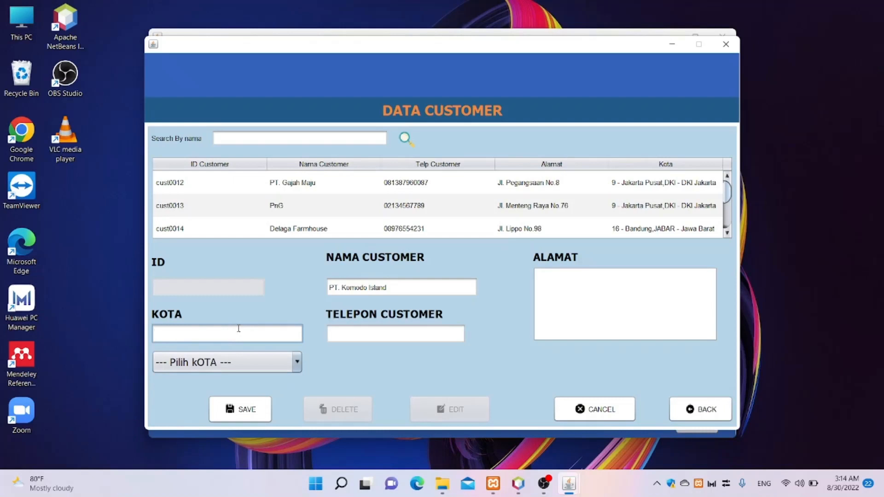
{"action": "left_click", "coordinate": [243, 365]}
{"action": "scroll", "coordinate": [254, 332], "scroll_direction": "down", "scroll_amount": 3}
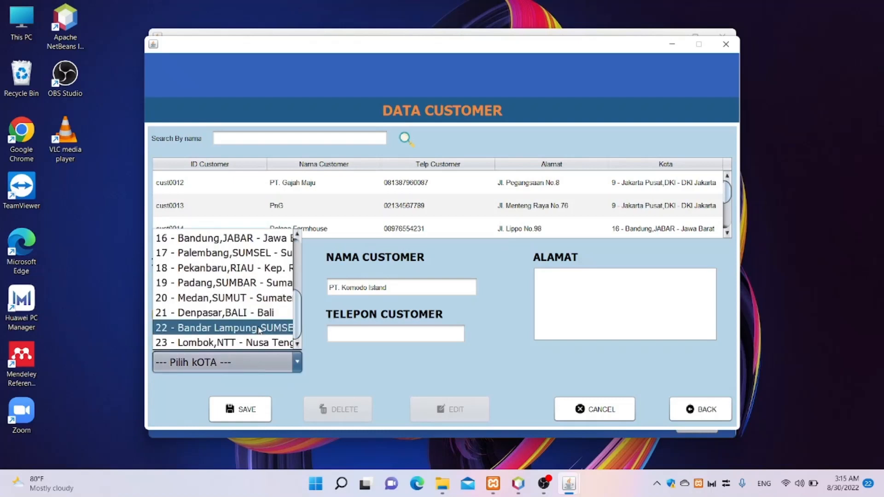
{"action": "scroll", "coordinate": [258, 331], "scroll_direction": "up", "scroll_amount": 3}
{"action": "scroll", "coordinate": [260, 330], "scroll_direction": "down", "scroll_amount": 3}
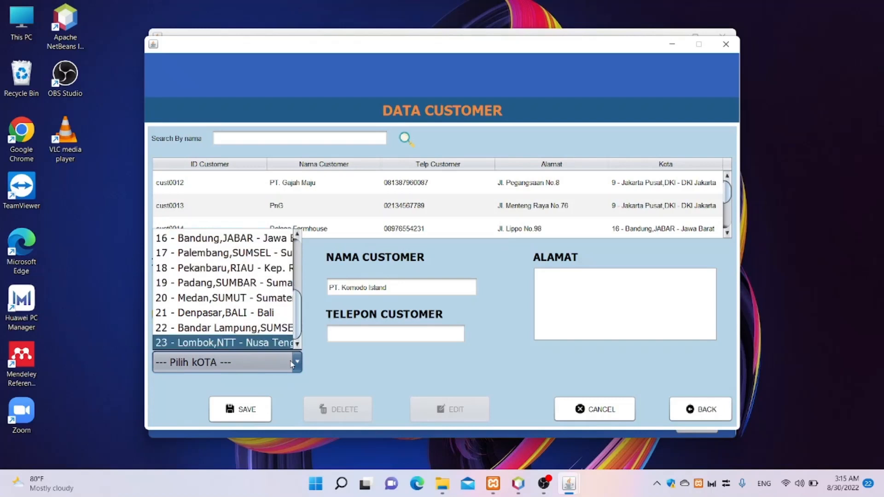
{"action": "left_click", "coordinate": [272, 360]}
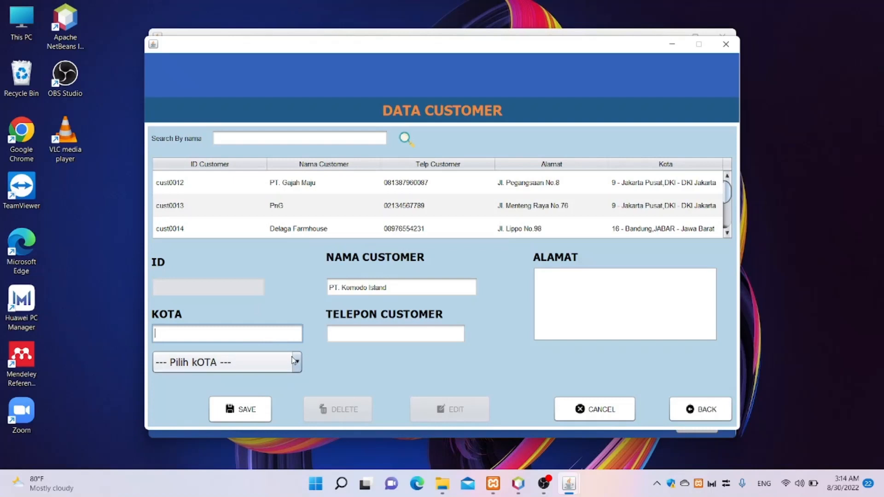
{"action": "left_click", "coordinate": [294, 361]}
{"action": "scroll", "coordinate": [230, 299], "scroll_direction": "down", "scroll_amount": 3}
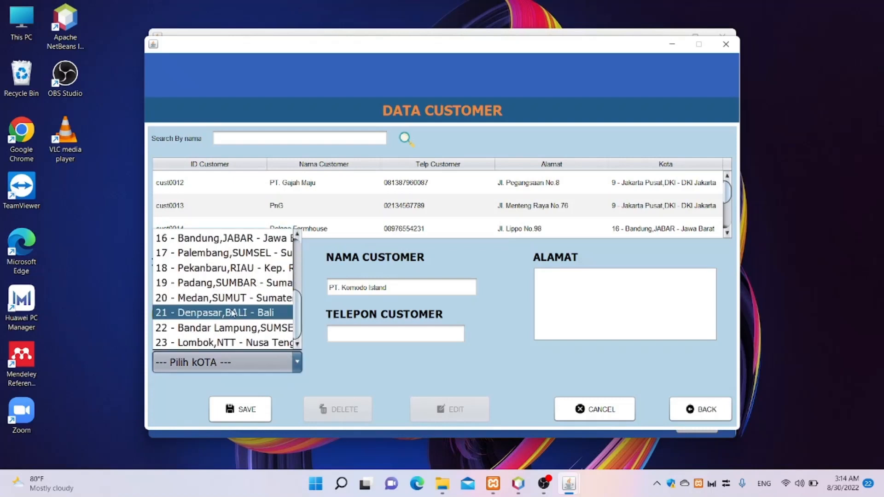
{"action": "left_click", "coordinate": [338, 350]}
{"action": "left_click", "coordinate": [238, 329]}
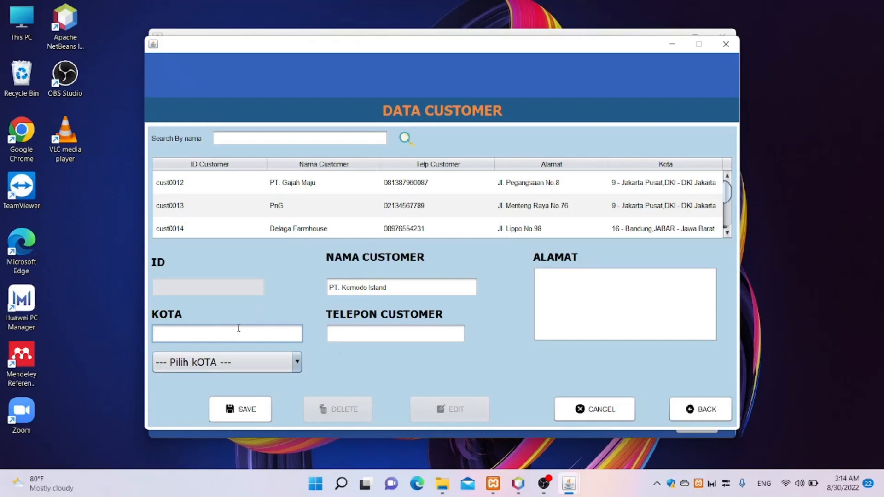
{"action": "left_click", "coordinate": [244, 364]}
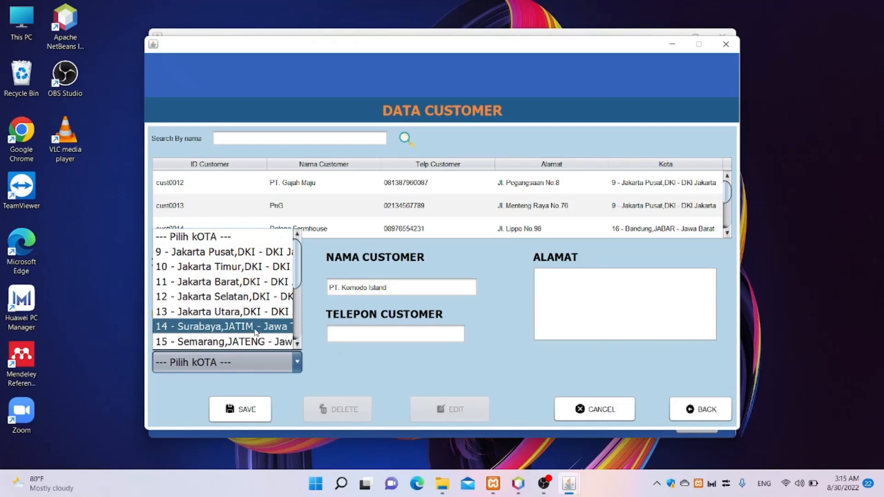
{"action": "scroll", "coordinate": [256, 330], "scroll_direction": "down", "scroll_amount": 2}
{"action": "scroll", "coordinate": [261, 327], "scroll_direction": "up", "scroll_amount": 3}
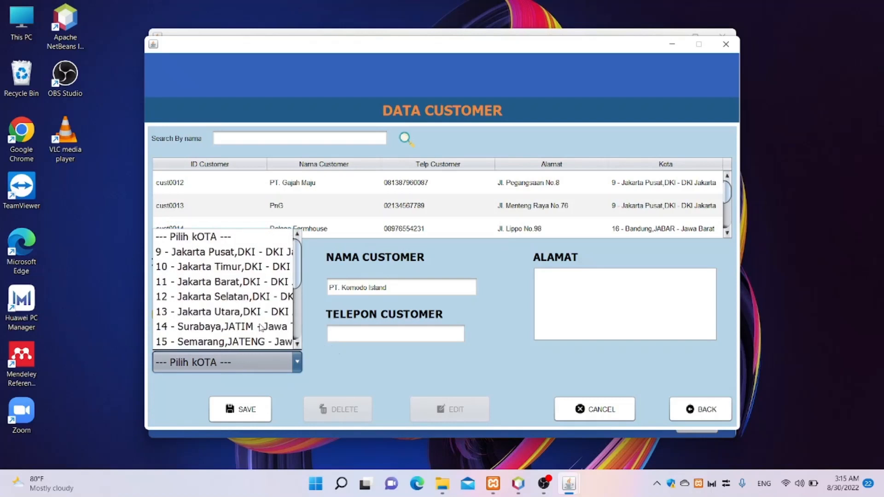
{"action": "scroll", "coordinate": [261, 327], "scroll_direction": "down", "scroll_amount": 3}
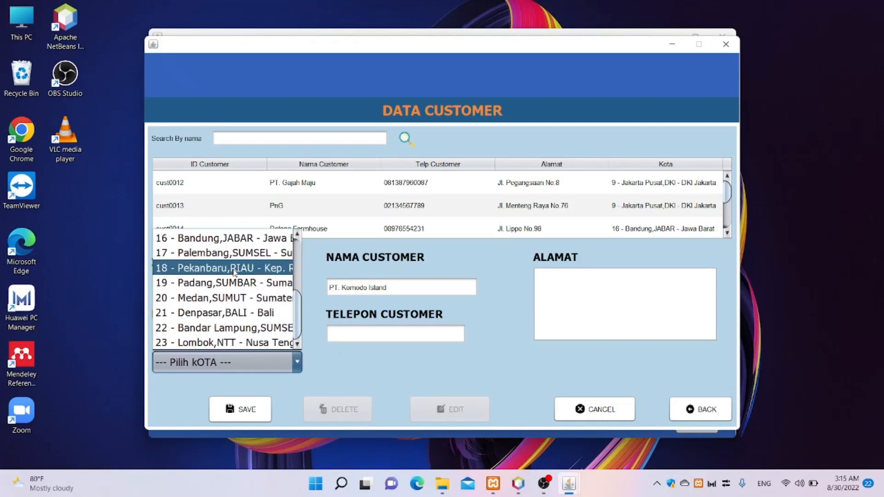
{"action": "left_click", "coordinate": [290, 361]}
{"action": "left_click", "coordinate": [267, 340]}
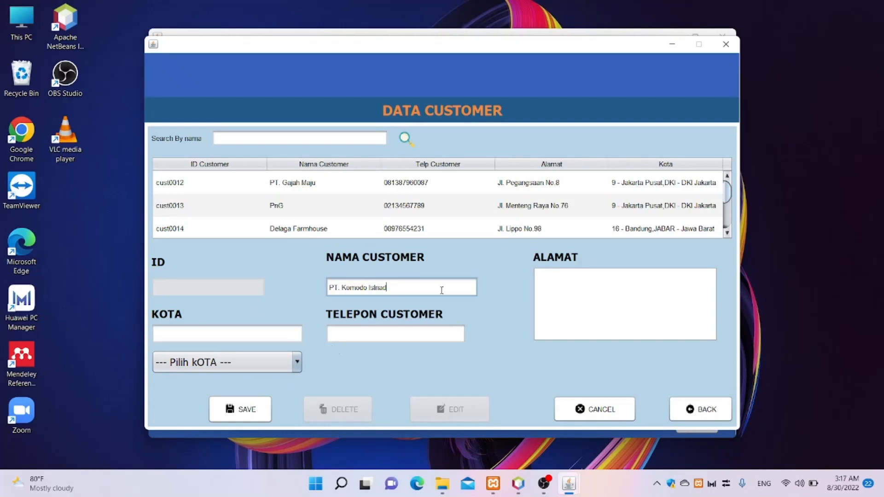
- Fix the 'Islnad' typo so the customer name reads PT. Komodo Island
{"action": "key", "text": "Left"}
{"action": "key", "text": "BackSpace"}
{"action": "type", "text": "a"}
{"action": "left_click", "coordinate": [221, 333]}
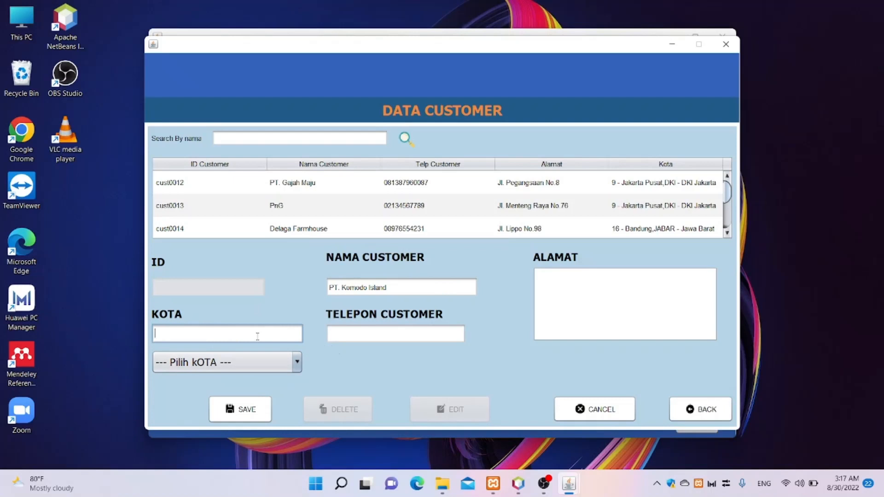
- Set the customer's city to Lombok, enter the phone number and street address, and save
{"action": "type", "text": "lombok"}
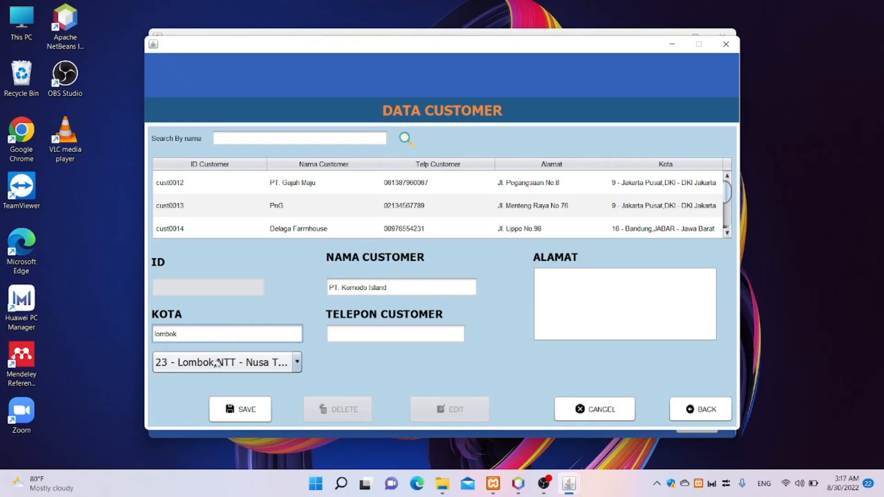
{"action": "left_click", "coordinate": [409, 338]}
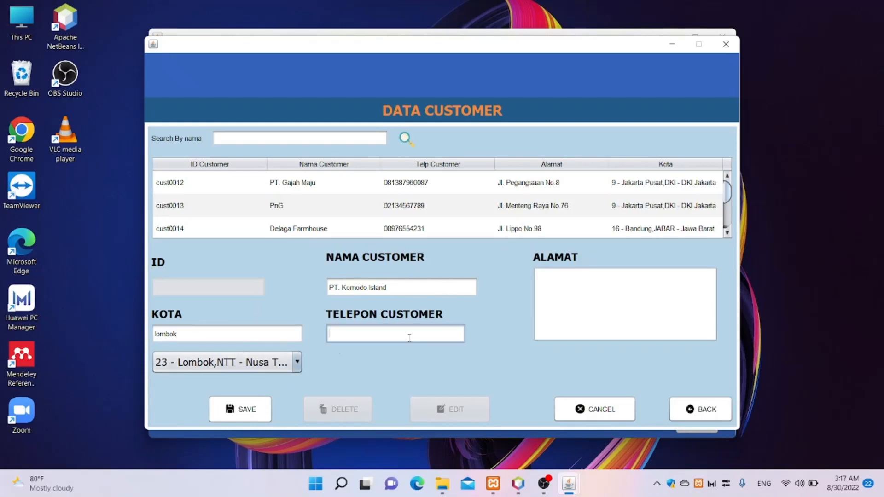
{"action": "left_click", "coordinate": [550, 309]}
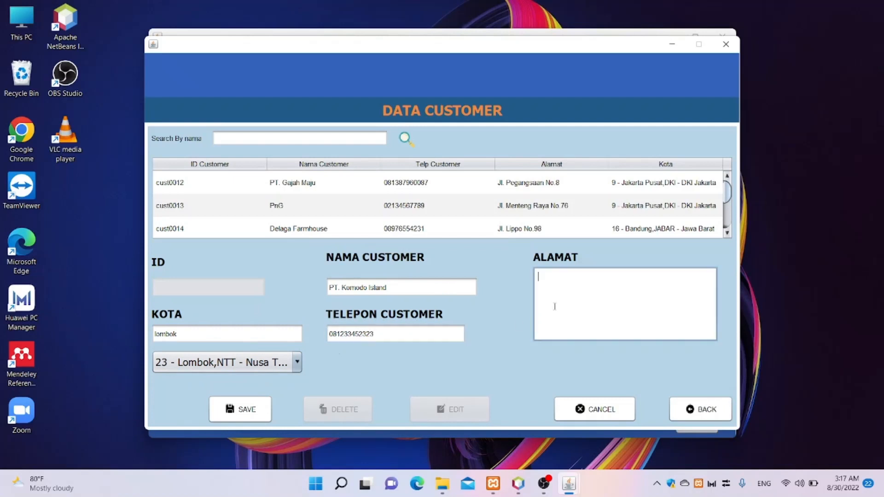
{"action": "left_click", "coordinate": [238, 409]}
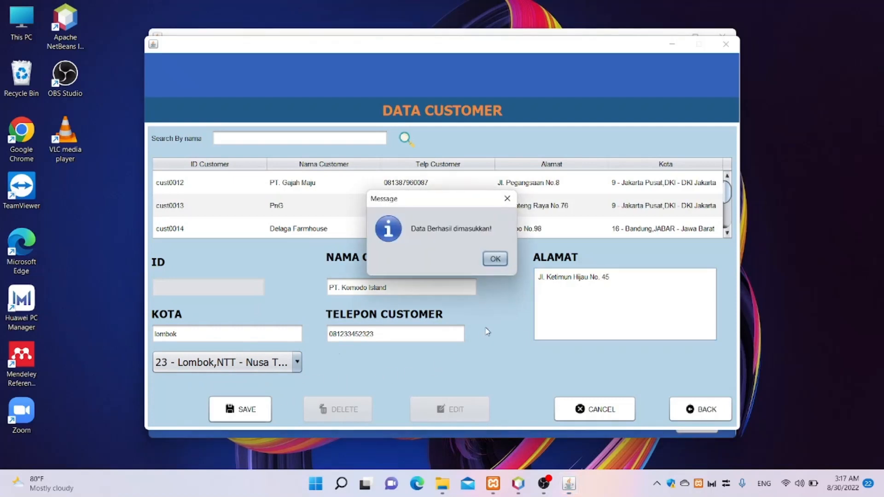
{"action": "left_click", "coordinate": [488, 260]}
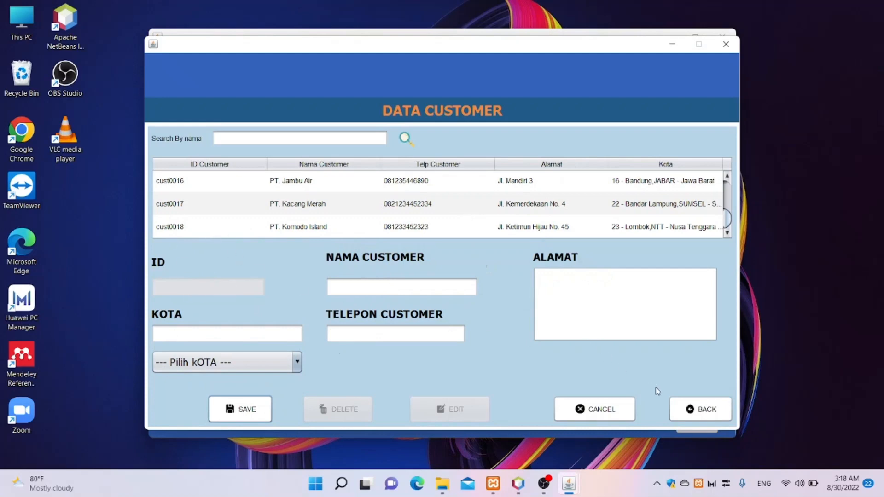
- Return to the welcome window and open the Master > Penerima recipient form
{"action": "left_click", "coordinate": [700, 409]}
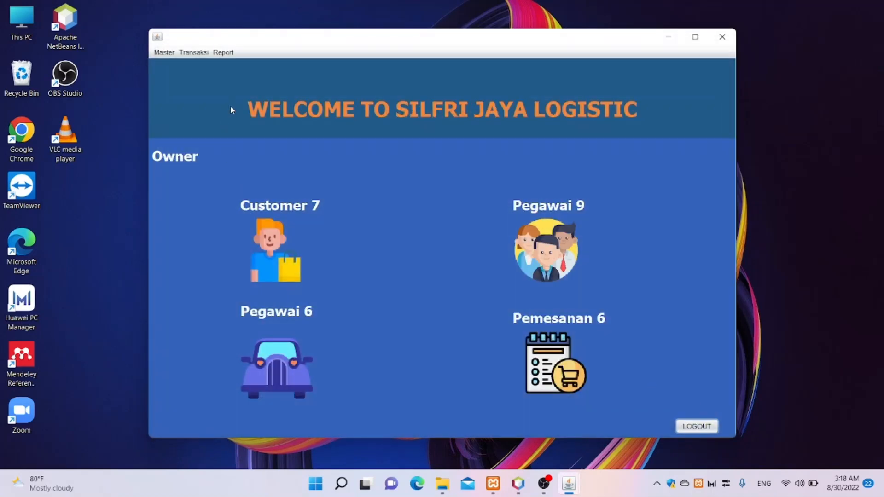
{"action": "left_click", "coordinate": [190, 53]}
{"action": "mouse_move", "coordinate": [173, 56]}
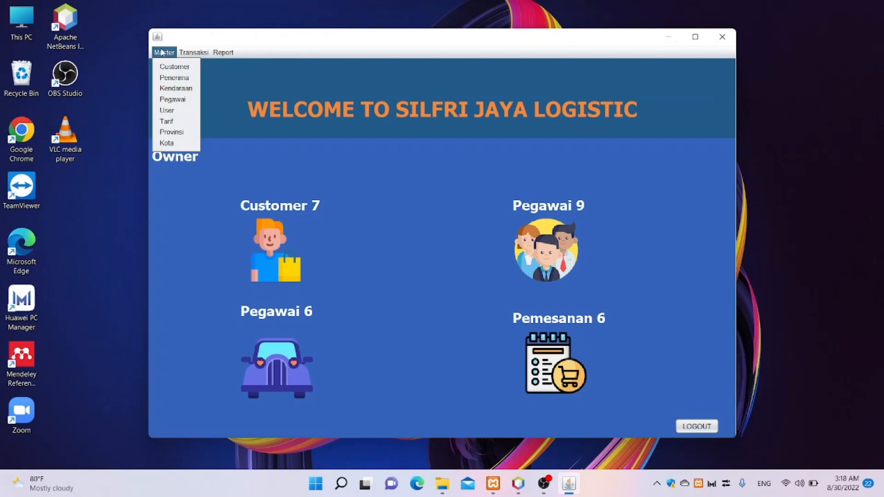
{"action": "left_click", "coordinate": [176, 78]}
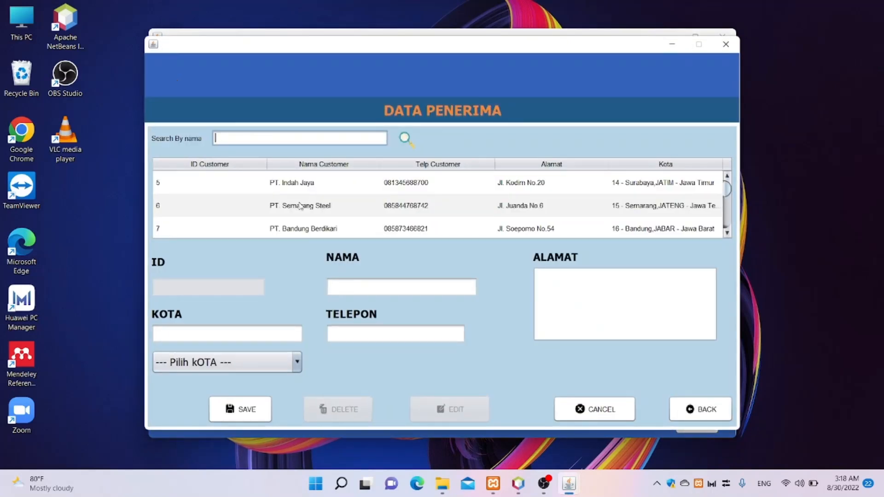
{"action": "left_click", "coordinate": [360, 291]}
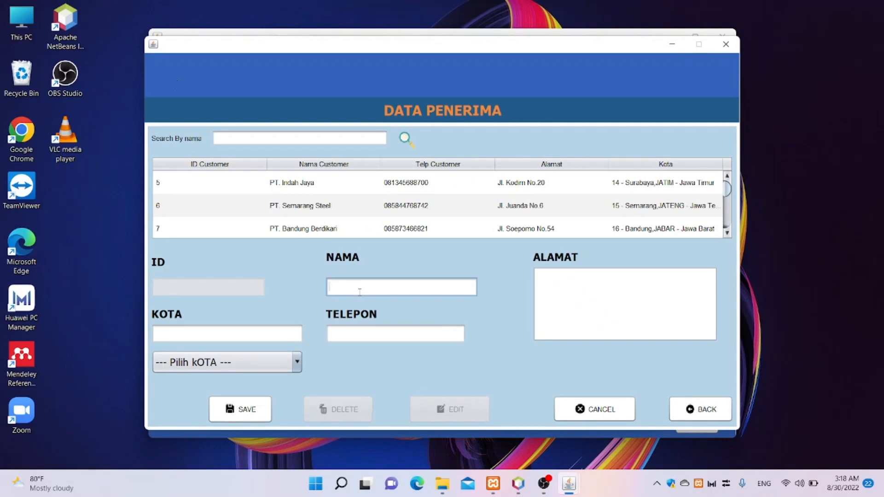
- Enter the recipient's name and set the city to 16 - Bandung
{"action": "type", "text": "PT."}
{"action": "key", "text": "BackSpace"}
{"action": "key", "text": "BackSpace"}
{"action": "key", "text": "BackSpace"}
{"action": "type", "text": "mis"}
{"action": "key", "text": "BackSpace"}
{"action": "key", "text": "BackSpace"}
{"action": "key", "text": "BackSpace"}
{"action": "type", "text": "Mrschell"}
{"action": "left_click", "coordinate": [285, 336]}
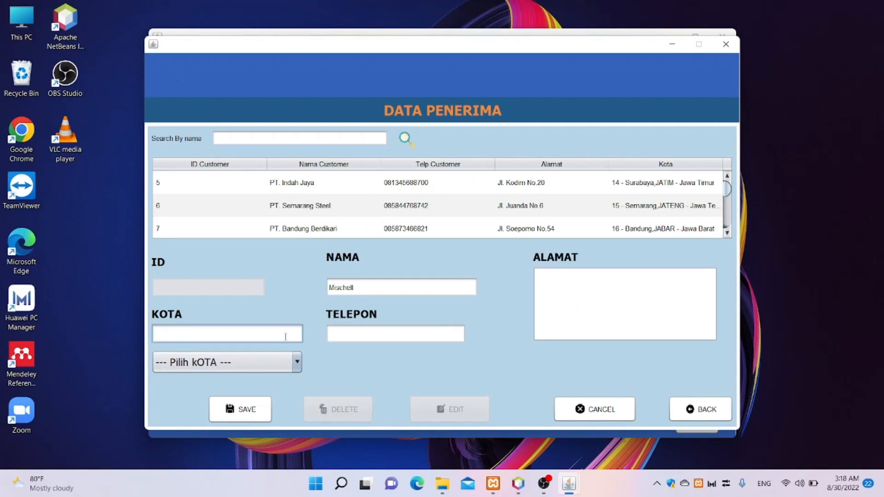
{"action": "type", "text": "bandung"}
{"action": "key", "text": "Return"}
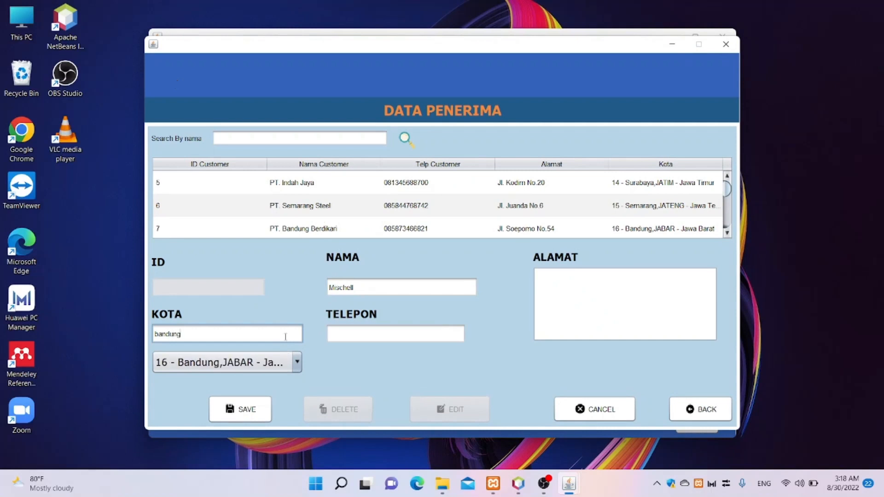
- Fill in the recipient's phone and address, save, and go back to the welcome window
{"action": "left_click", "coordinate": [373, 336]}
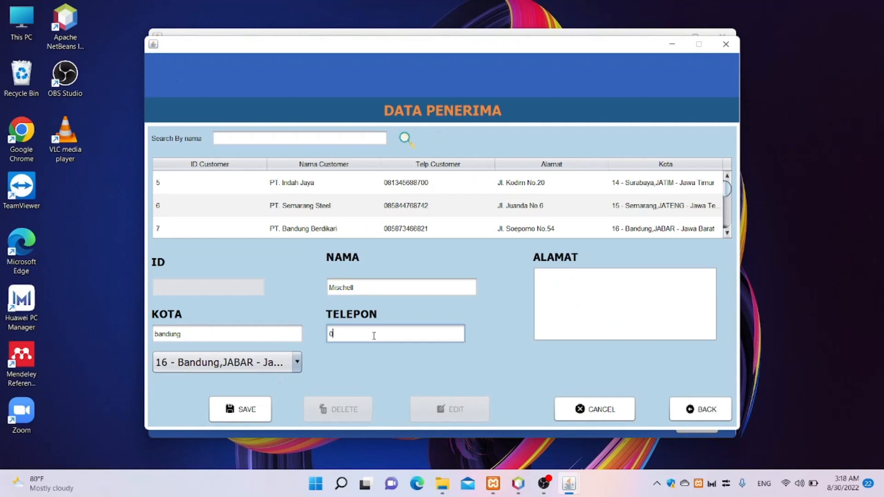
{"action": "left_click", "coordinate": [572, 308]}
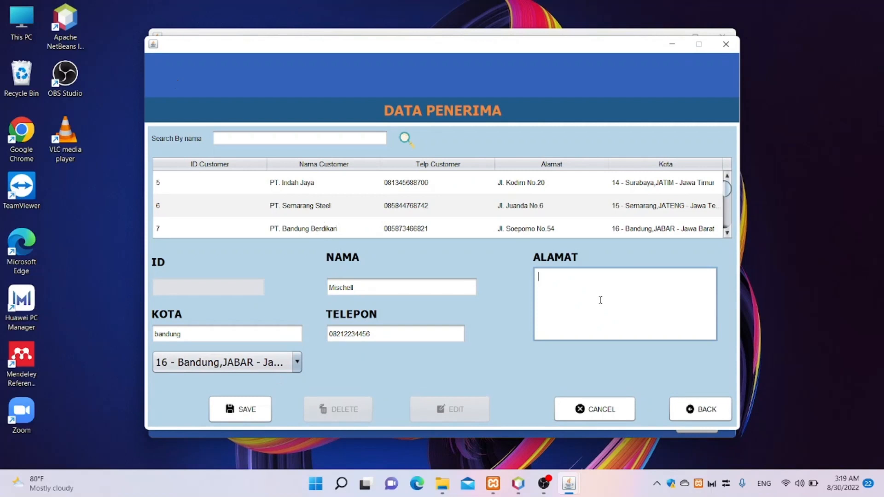
{"action": "left_click", "coordinate": [265, 392]}
{"action": "left_click", "coordinate": [495, 258]}
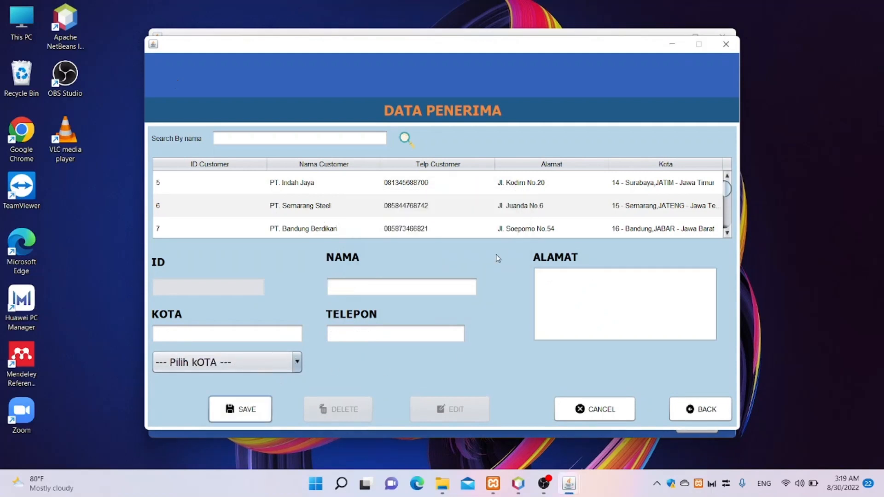
{"action": "scroll", "coordinate": [520, 226], "scroll_direction": "down", "scroll_amount": 3}
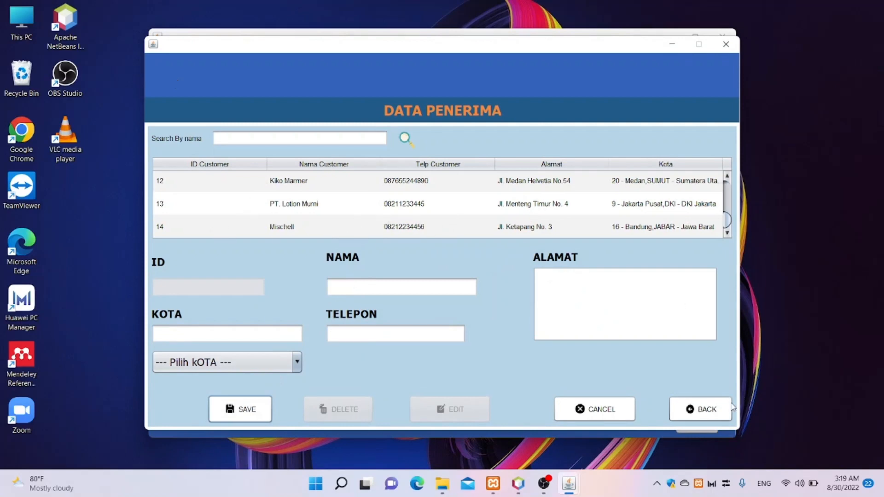
{"action": "left_click", "coordinate": [714, 410]}
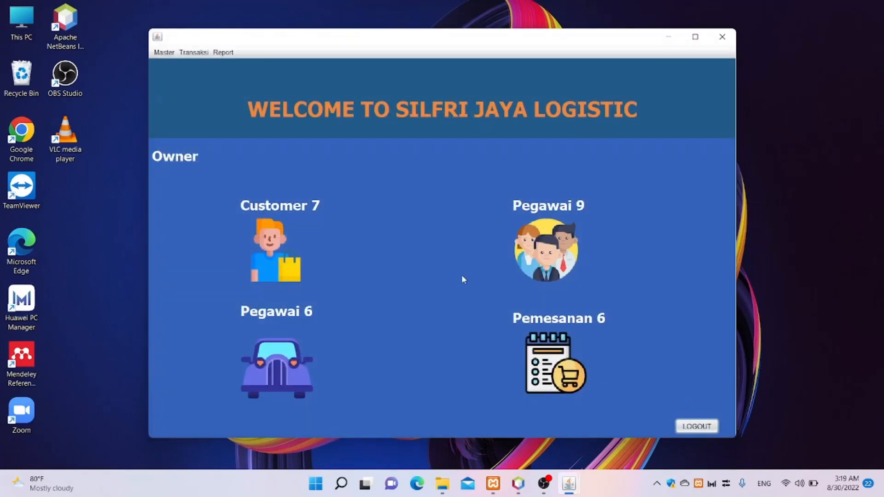
- Open Master > Tarif, browse the rate table, and try then clear a 'full' search
{"action": "left_click", "coordinate": [162, 53]}
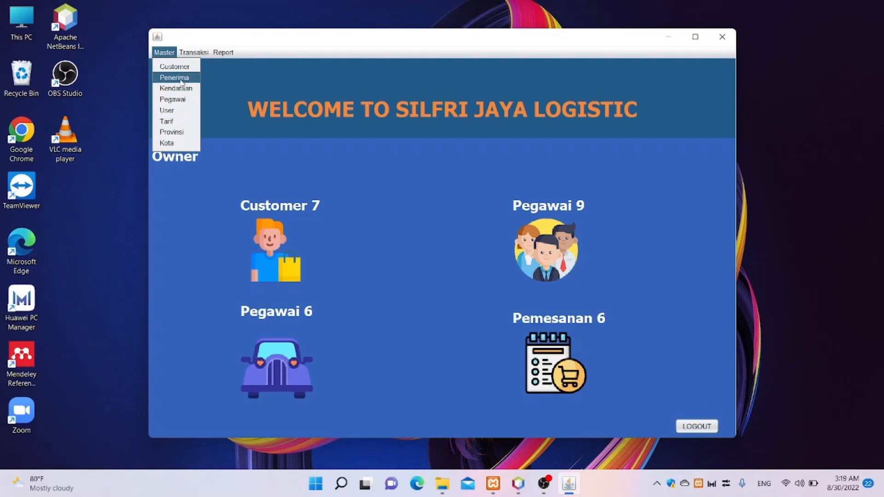
{"action": "left_click", "coordinate": [170, 122]}
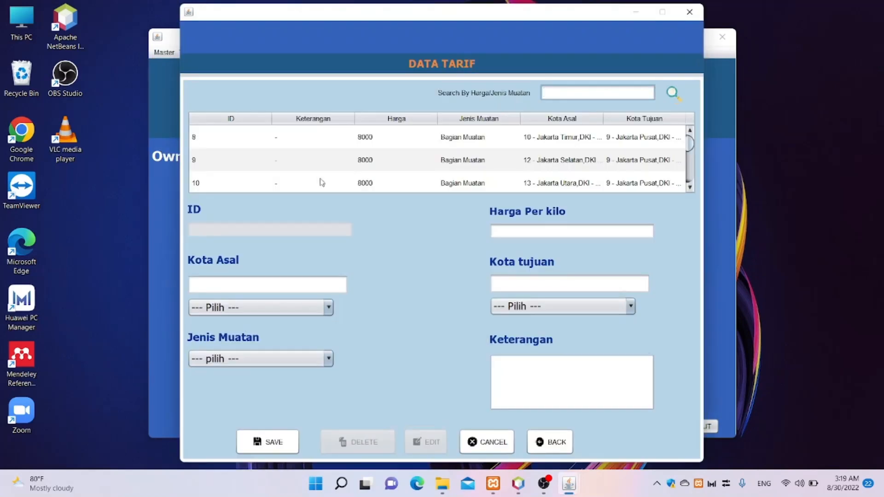
{"action": "scroll", "coordinate": [510, 169], "scroll_direction": "down", "scroll_amount": 3}
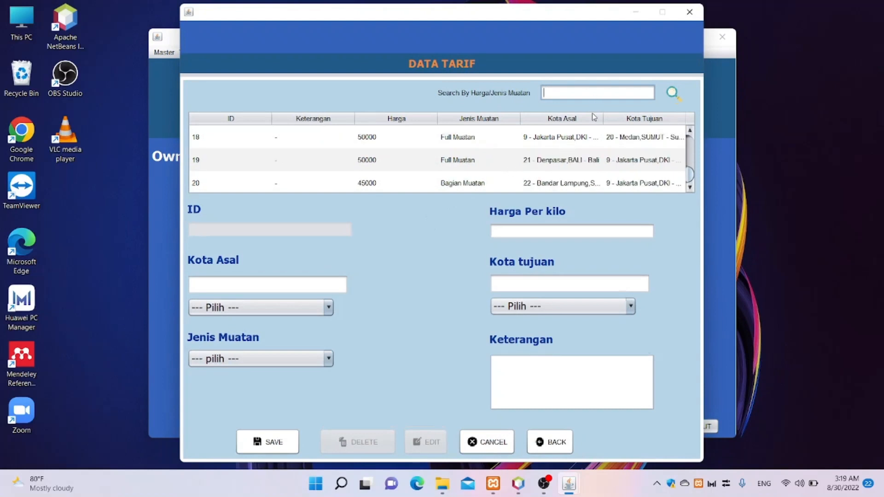
{"action": "scroll", "coordinate": [567, 154], "scroll_direction": "up", "scroll_amount": 4}
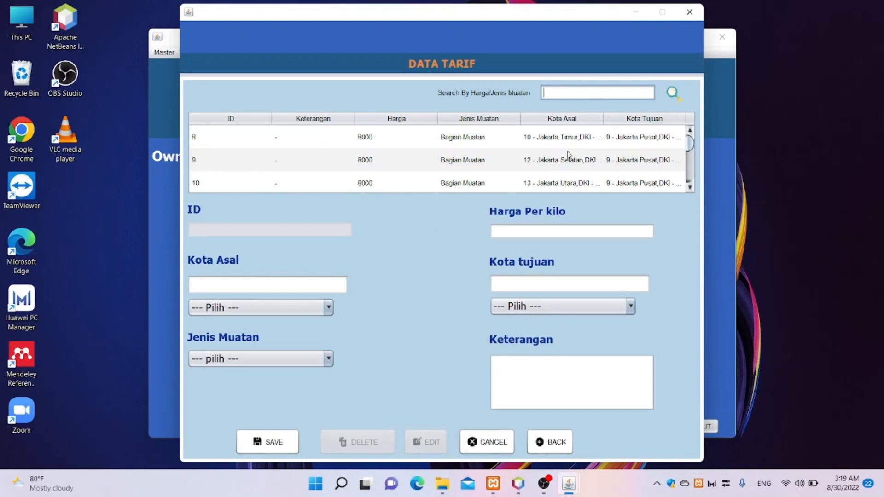
{"action": "scroll", "coordinate": [568, 155], "scroll_direction": "down", "scroll_amount": 4}
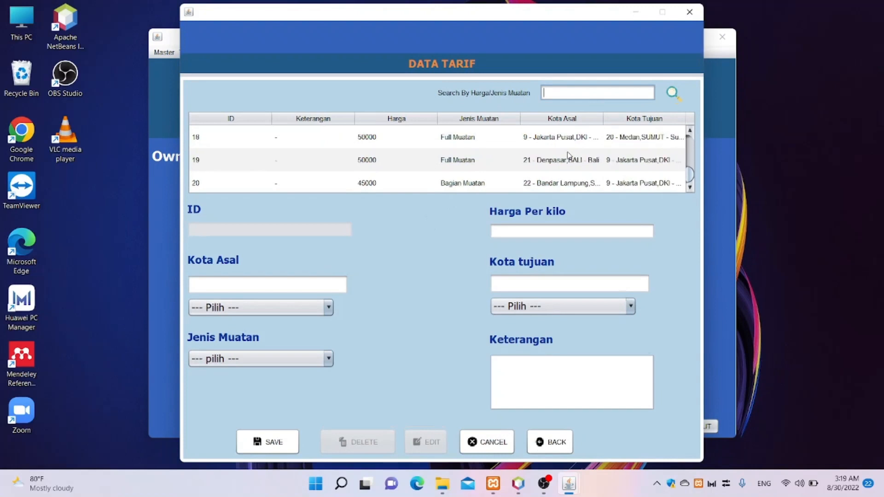
{"action": "type", "text": "full"}
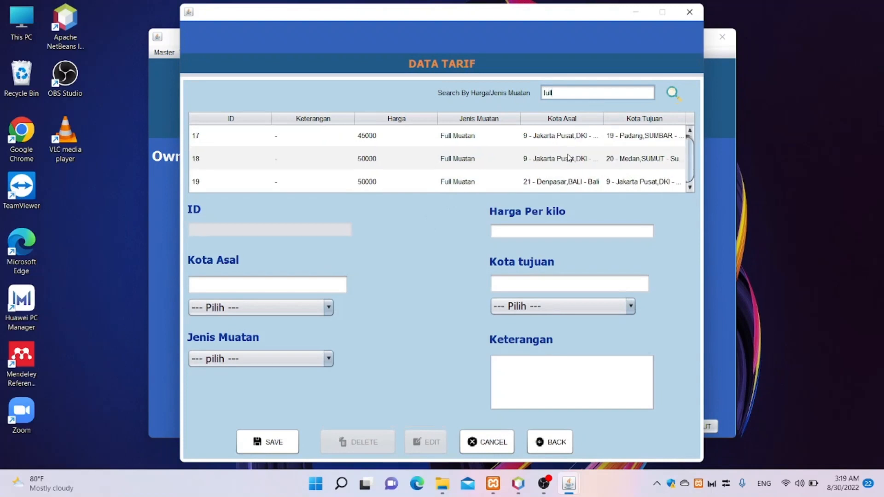
{"action": "scroll", "coordinate": [570, 158], "scroll_direction": "up", "scroll_amount": 1}
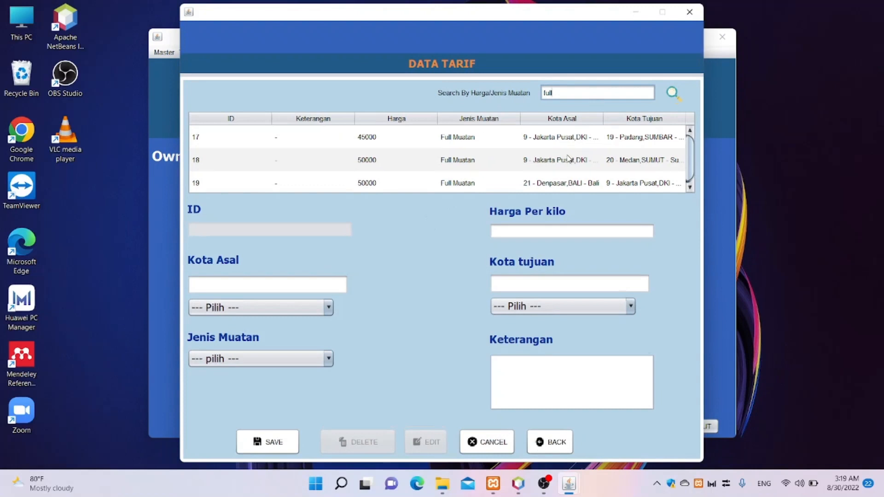
{"action": "key", "text": "BackSpace"}
{"action": "key", "text": "BackSpace"}
{"action": "key", "text": "BackSpace"}
{"action": "key", "text": "BackSpace"}
{"action": "type", "text": "full"}
{"action": "key", "text": "BackSpace"}
{"action": "key", "text": "BackSpace"}
{"action": "key", "text": "BackSpace"}
{"action": "key", "text": "BackSpace"}
{"action": "left_click", "coordinate": [305, 277]}
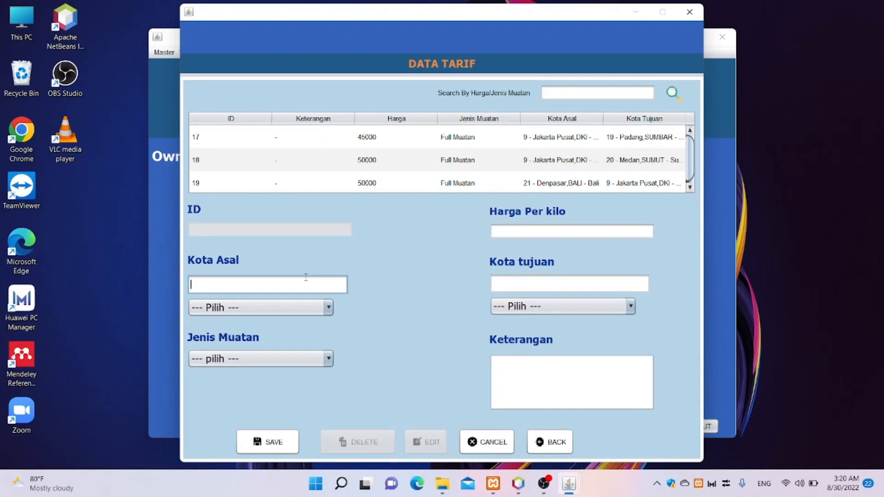
- Enter origin Lombok, destination Bandung, and a price of 50000 per kilo
{"action": "type", "text": "lombok"}
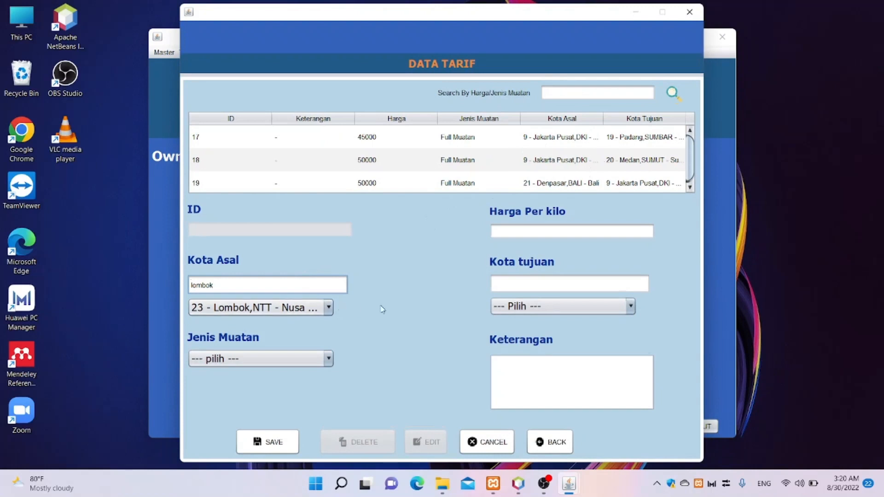
{"action": "left_click", "coordinate": [511, 288]}
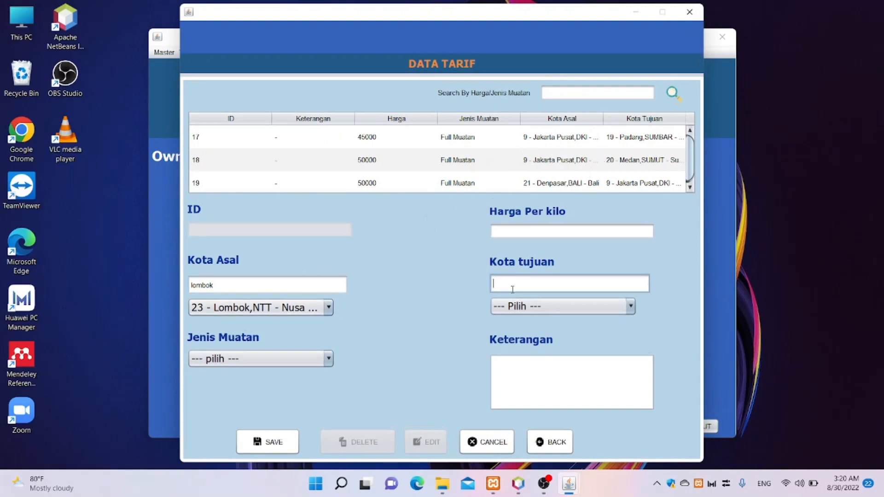
{"action": "type", "text": "bandung"}
{"action": "key", "text": "Return"}
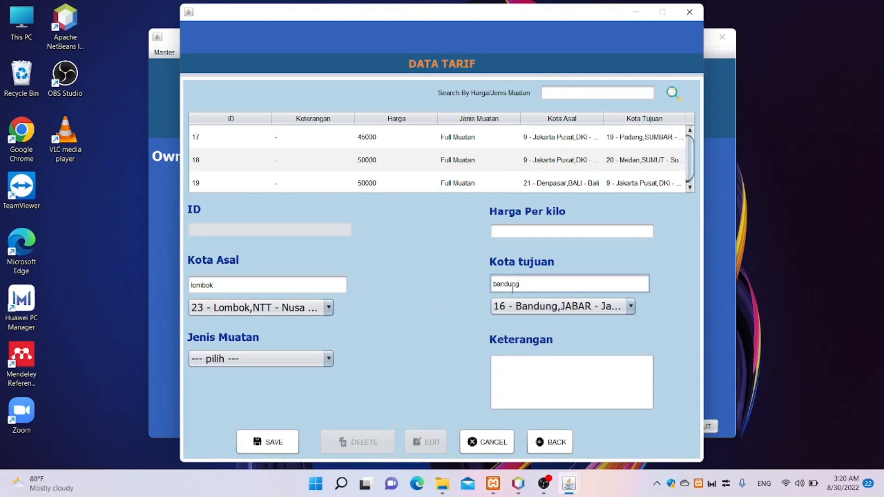
{"action": "left_click", "coordinate": [553, 229]}
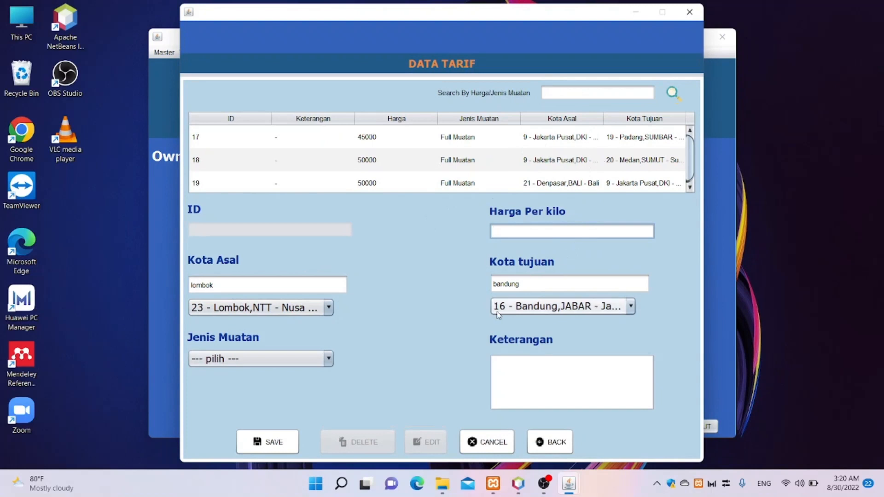
{"action": "type", "text": "50000"}
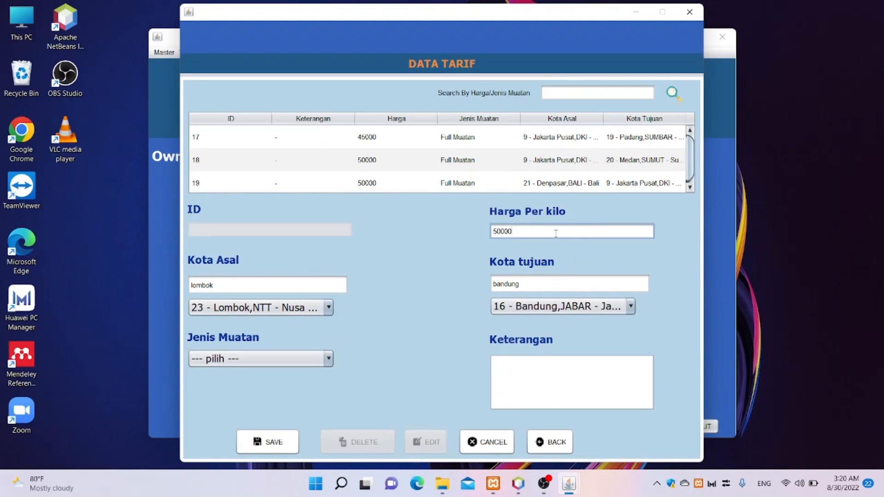
- Choose Bagian Muatan as the load type, save the tariff, and close the window
{"action": "left_click", "coordinate": [329, 359]}
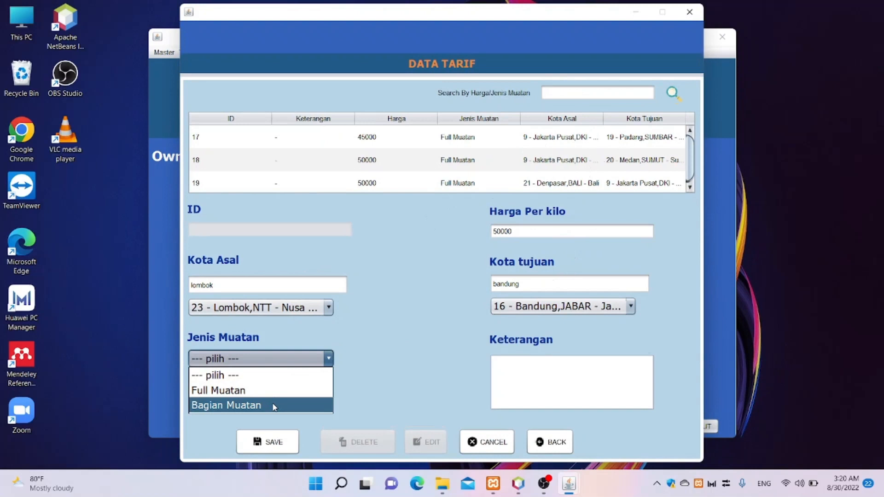
{"action": "left_click", "coordinate": [274, 405]}
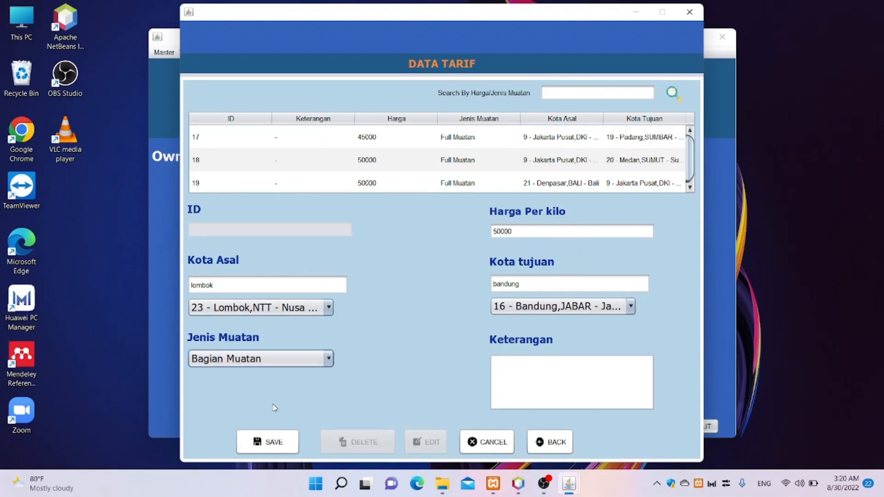
{"action": "left_click", "coordinate": [513, 371]}
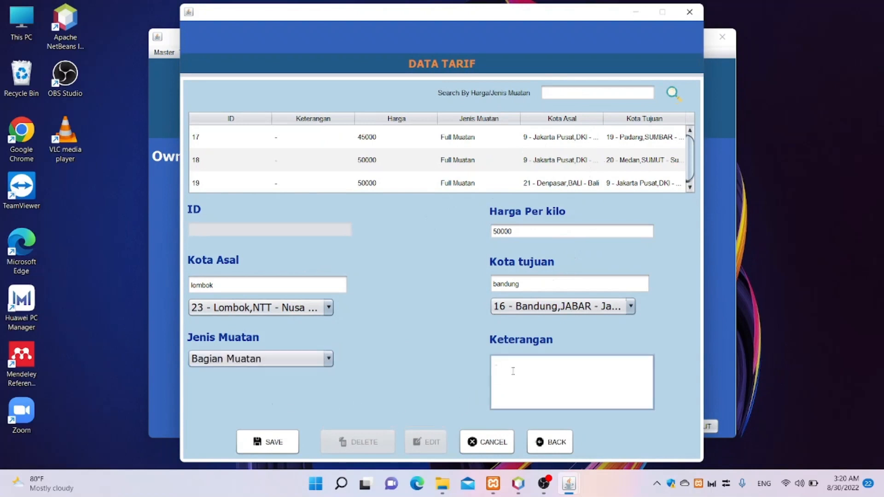
{"action": "left_click", "coordinate": [273, 442]}
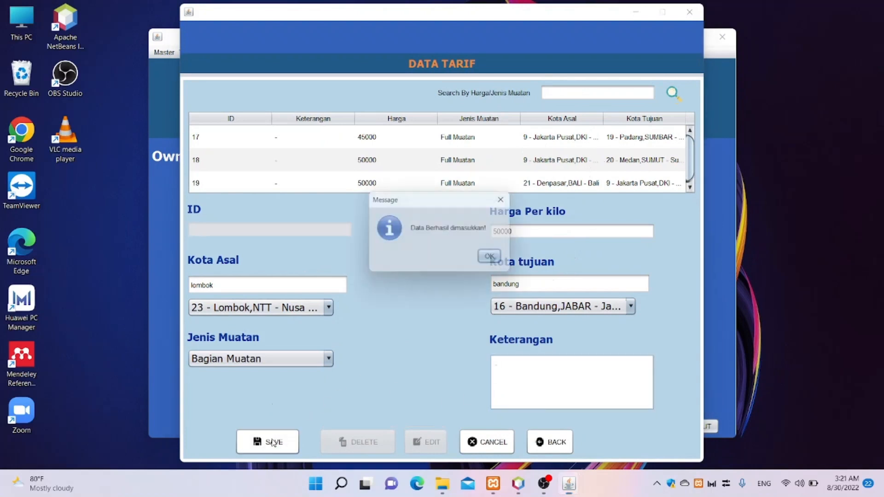
{"action": "left_click", "coordinate": [489, 256]}
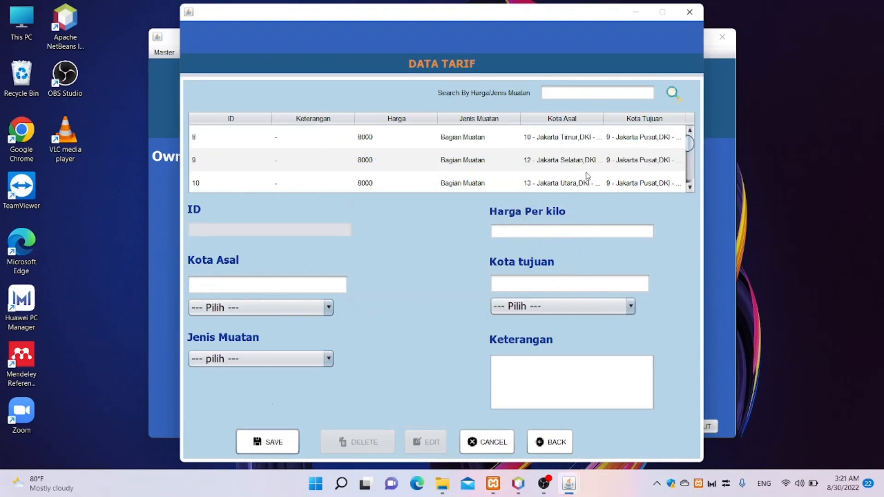
{"action": "scroll", "coordinate": [586, 175], "scroll_direction": "down", "scroll_amount": 4}
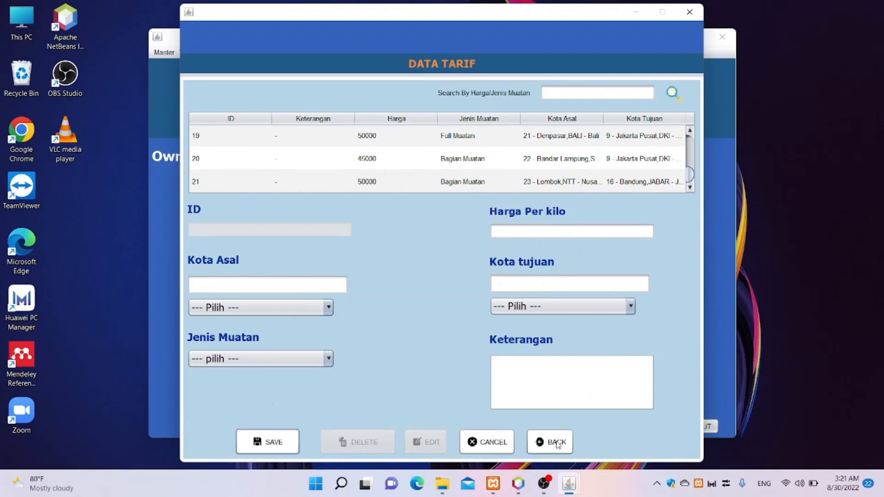
{"action": "left_click", "coordinate": [557, 443]}
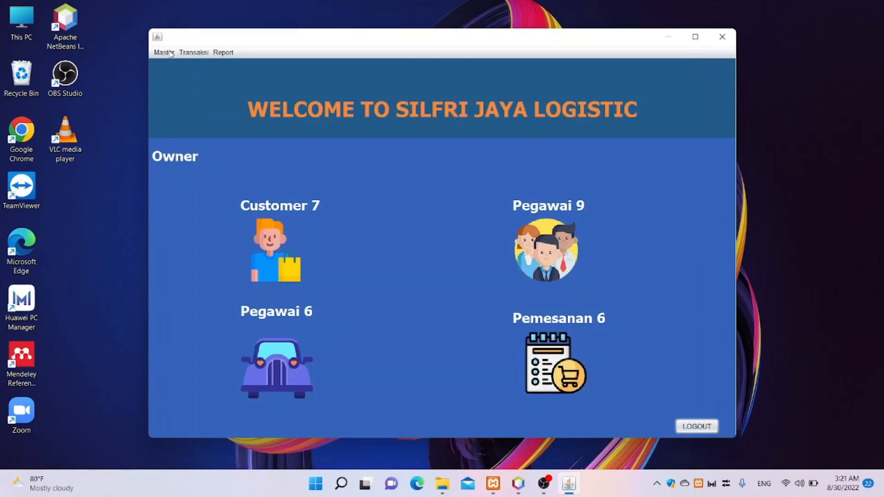
- Open Master > User to show the Data User window and scroll through its user accounts table
{"action": "left_click", "coordinate": [171, 53]}
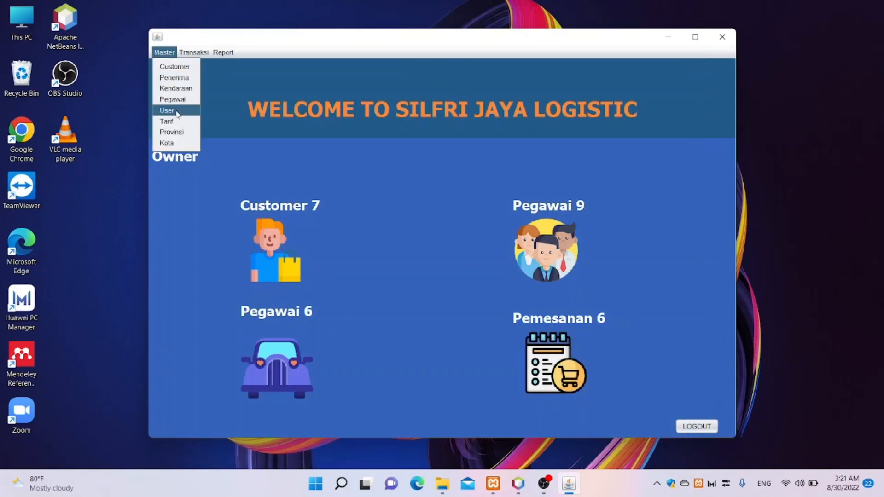
{"action": "left_click", "coordinate": [177, 112]}
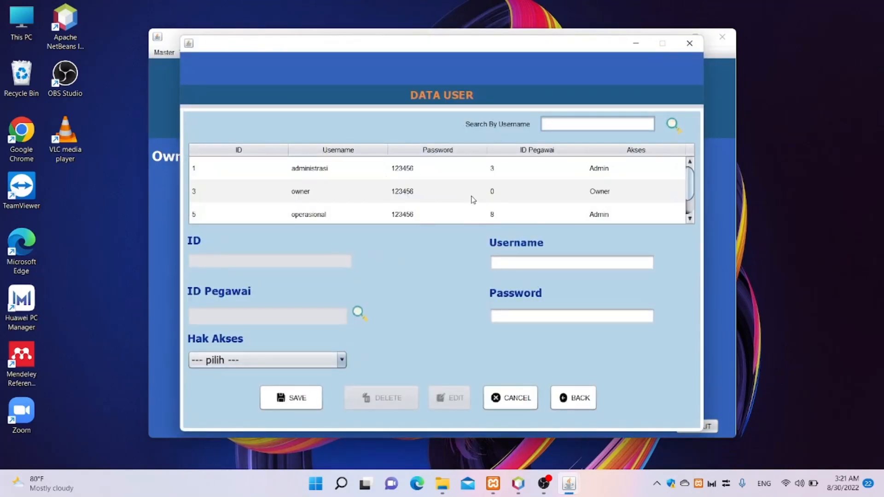
{"action": "scroll", "coordinate": [474, 215], "scroll_direction": "down", "scroll_amount": 1}
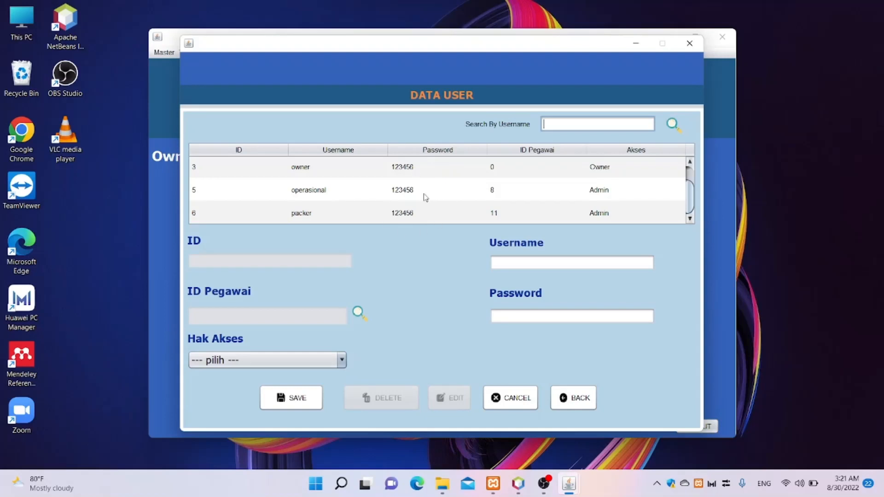
{"action": "scroll", "coordinate": [534, 213], "scroll_direction": "up", "scroll_amount": 1}
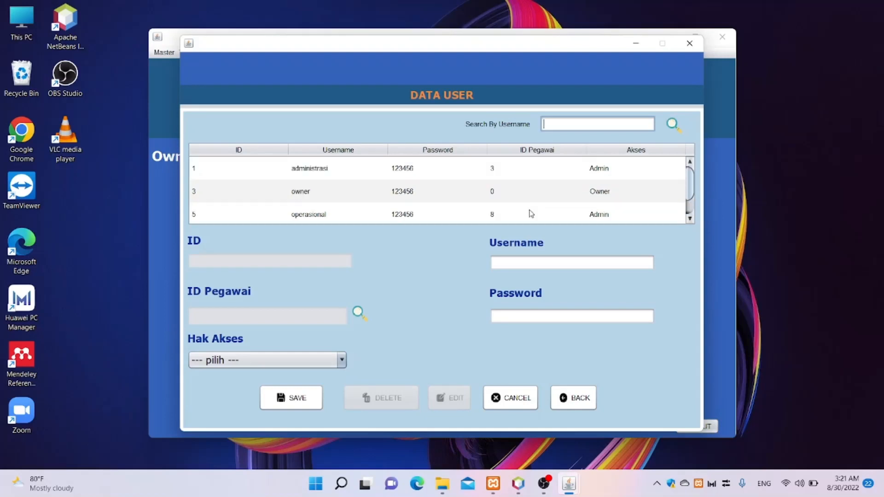
{"action": "scroll", "coordinate": [534, 212], "scroll_direction": "down", "scroll_amount": 1}
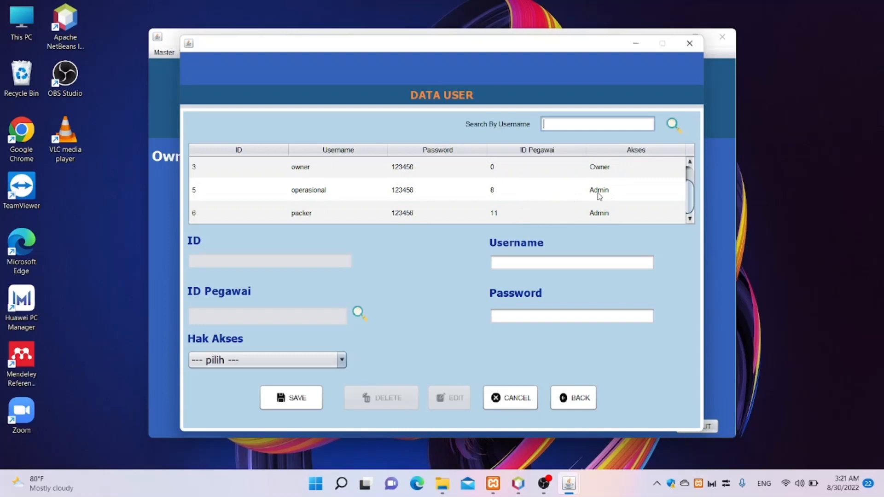
{"action": "scroll", "coordinate": [599, 198], "scroll_direction": "up", "scroll_amount": 1}
{"action": "scroll", "coordinate": [603, 192], "scroll_direction": "down", "scroll_amount": 1}
- Enter username 'operasional' and the account password for the new user
{"action": "left_click", "coordinate": [547, 260]}
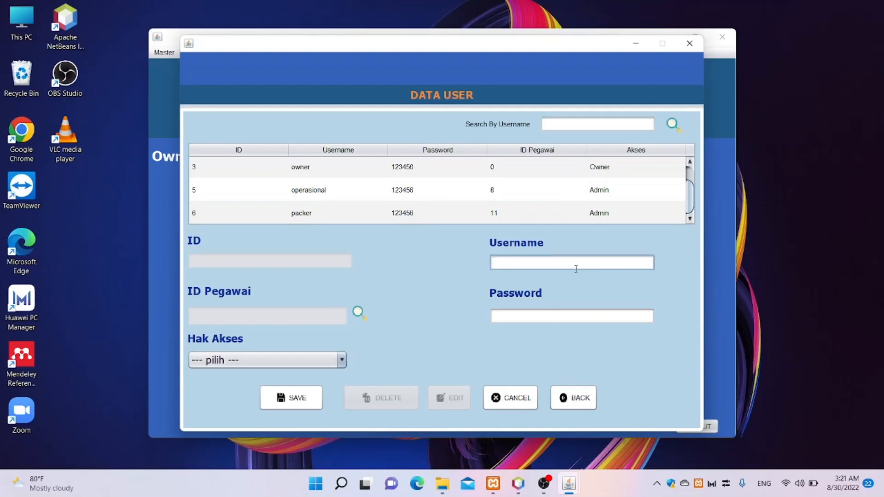
{"action": "type", "text": "operasional"}
{"action": "left_click", "coordinate": [536, 315]}
{"action": "type", "text": "123"}
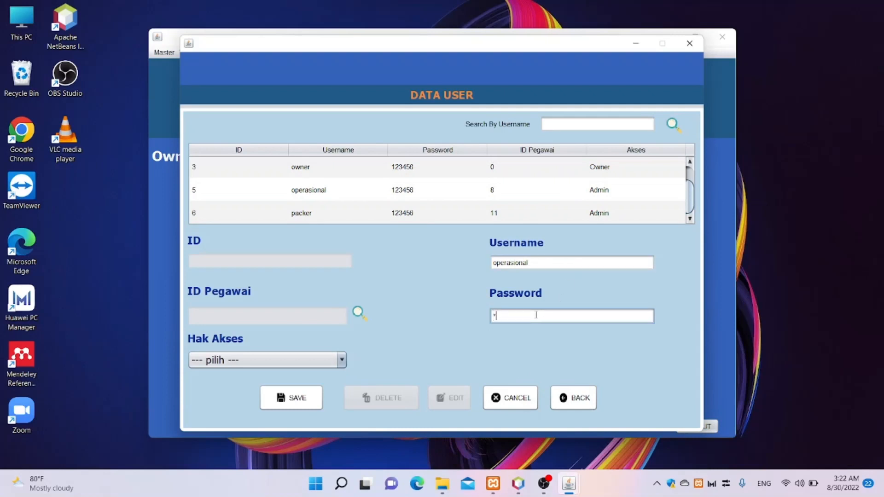
{"action": "type", "text": "45"}
- Link the user to employee pg0017, give it Owner access, and save it
{"action": "left_click", "coordinate": [358, 313]}
{"action": "scroll", "coordinate": [396, 171], "scroll_direction": "down", "scroll_amount": 2}
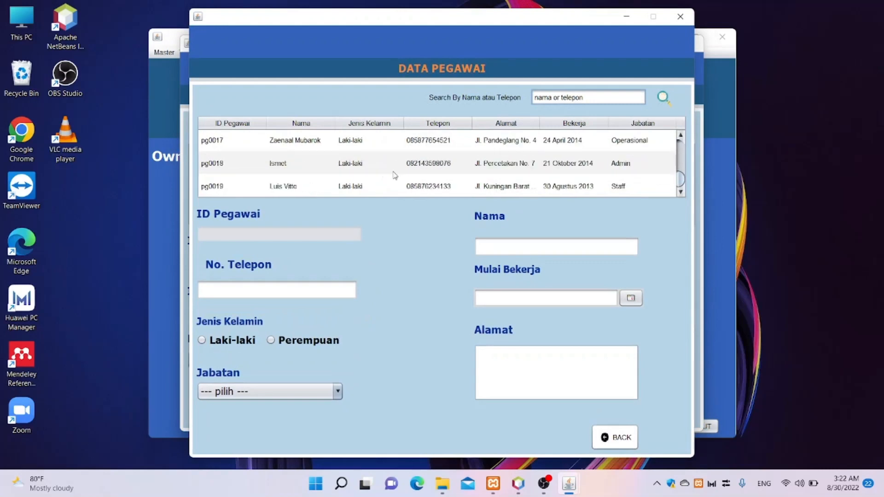
{"action": "scroll", "coordinate": [394, 173], "scroll_direction": "up", "scroll_amount": 2}
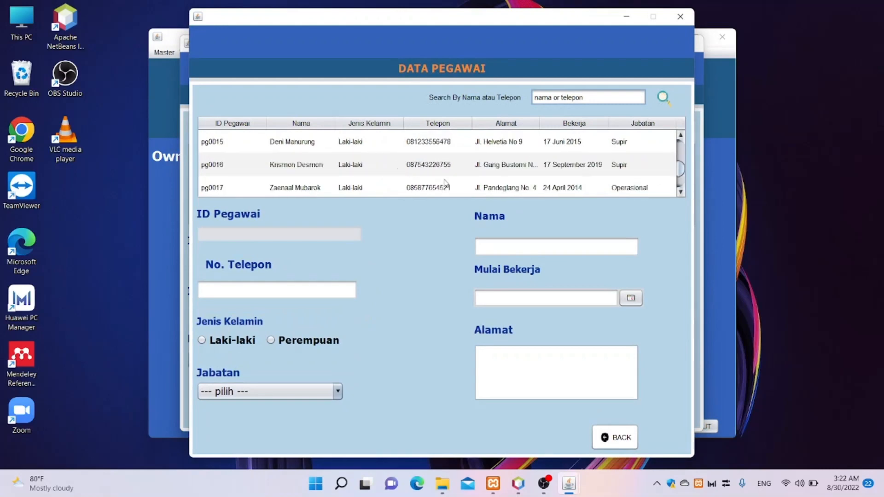
{"action": "double_click", "coordinate": [366, 187]}
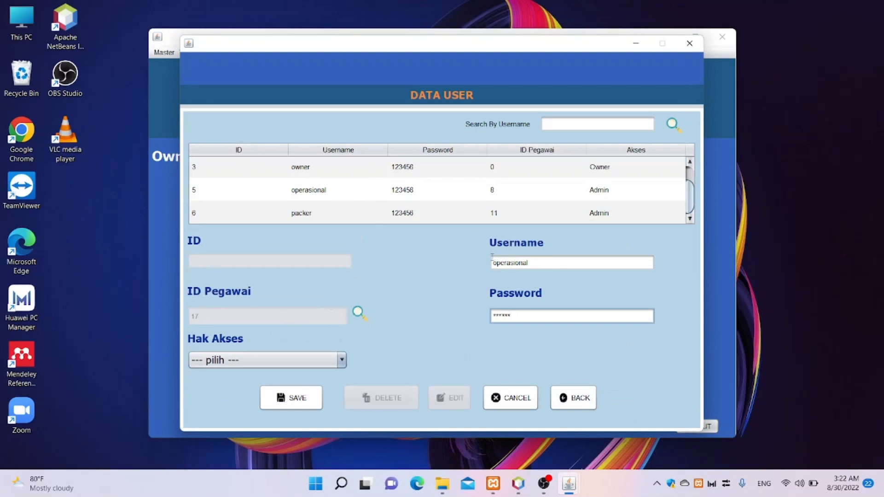
{"action": "left_click", "coordinate": [342, 360]}
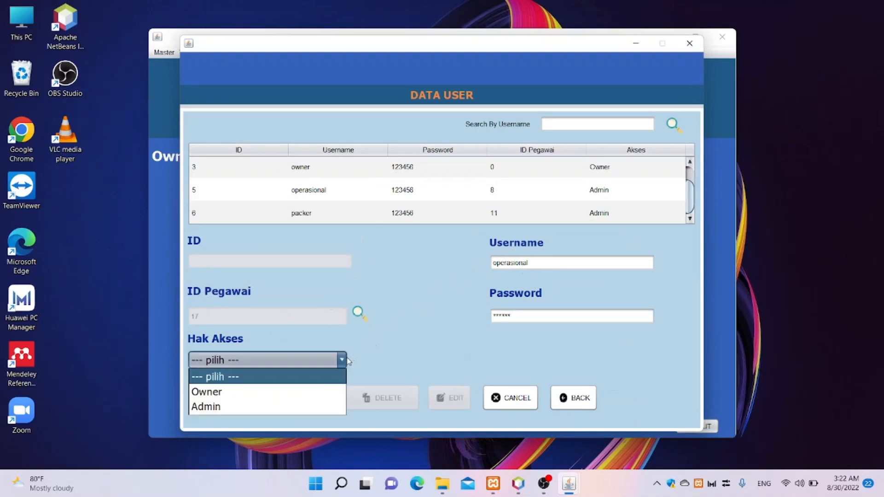
{"action": "left_click", "coordinate": [282, 394]}
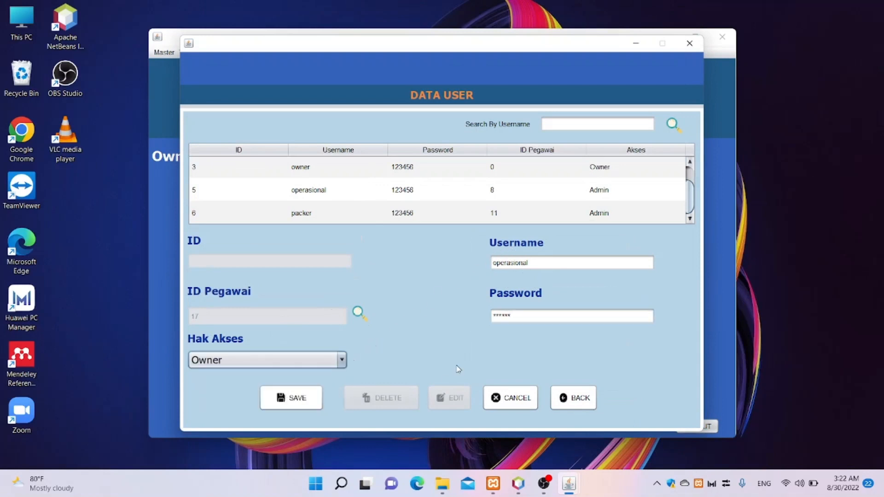
{"action": "left_click", "coordinate": [293, 403]}
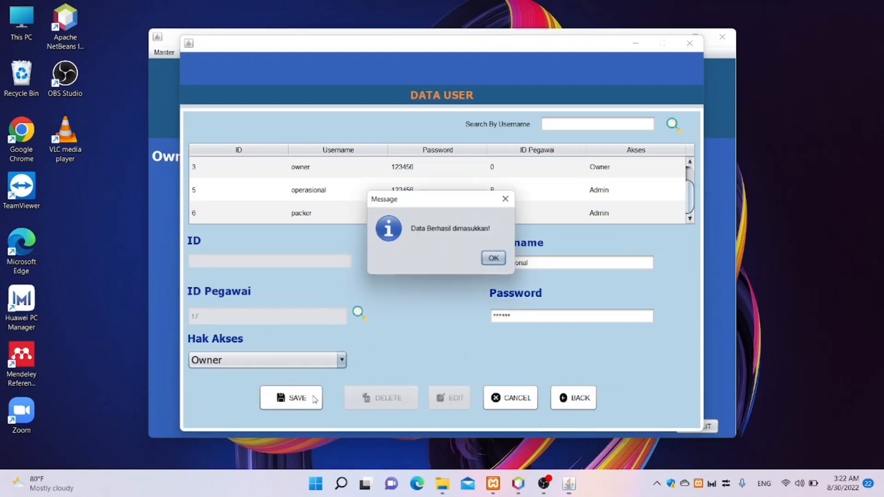
{"action": "left_click", "coordinate": [491, 259]}
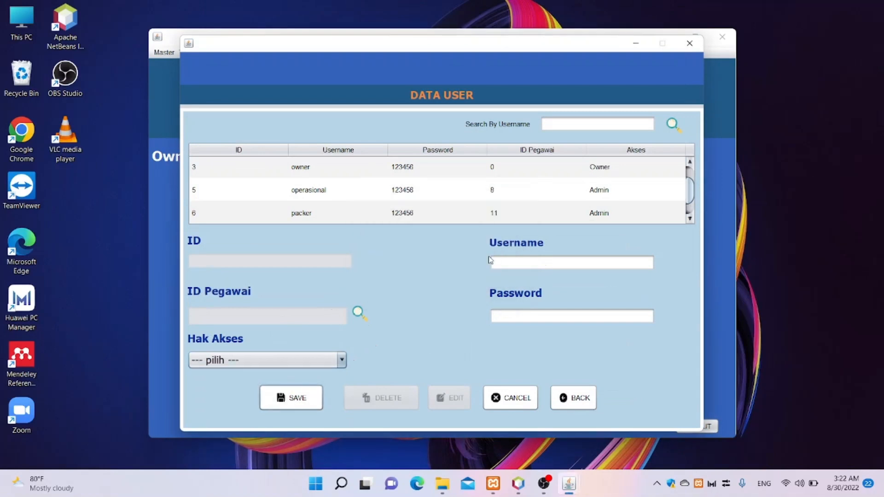
- Close the Data User window and start new Pemesanan order PM0022 from the Transaksi menu
{"action": "scroll", "coordinate": [463, 198], "scroll_direction": "down", "scroll_amount": 1}
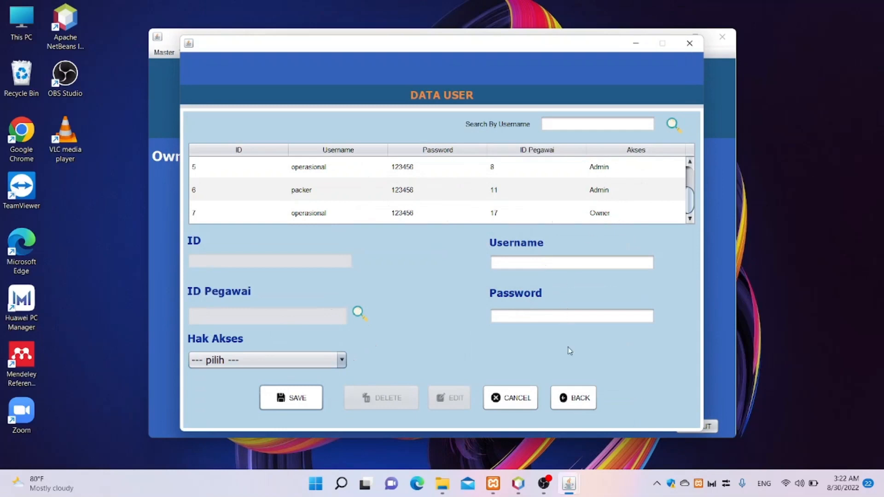
{"action": "left_click", "coordinate": [561, 404]}
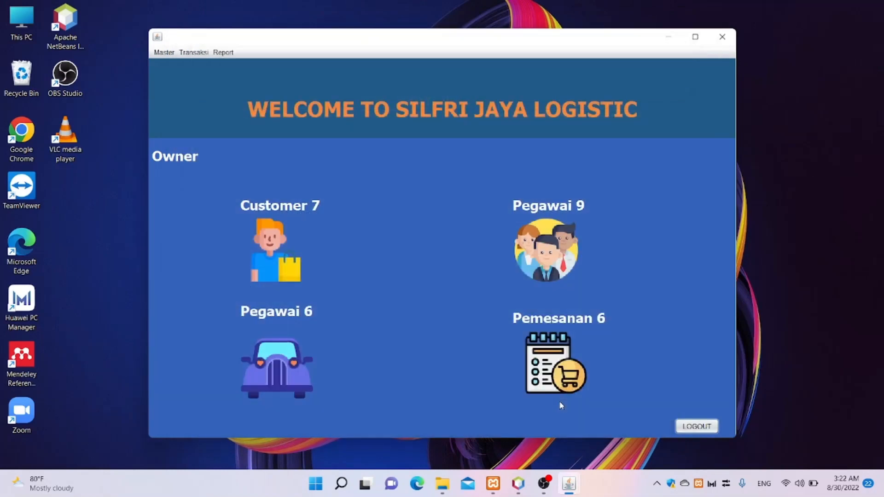
{"action": "left_click", "coordinate": [181, 53]}
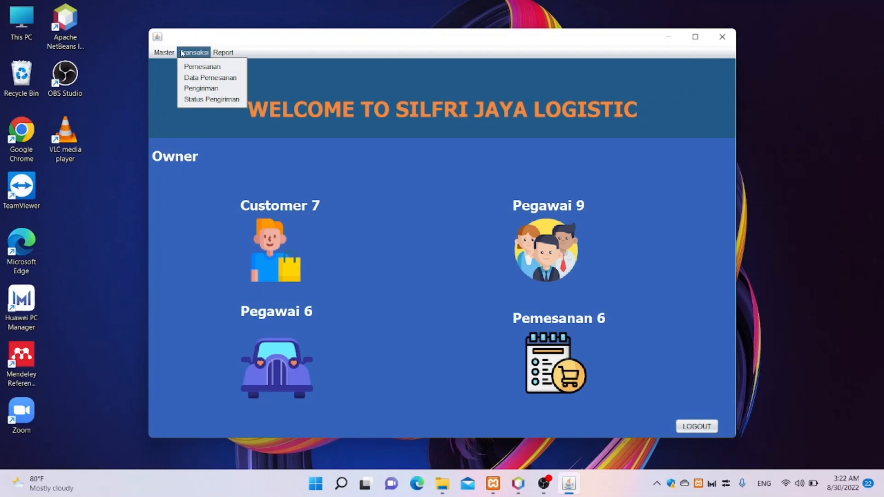
{"action": "left_click", "coordinate": [198, 67]}
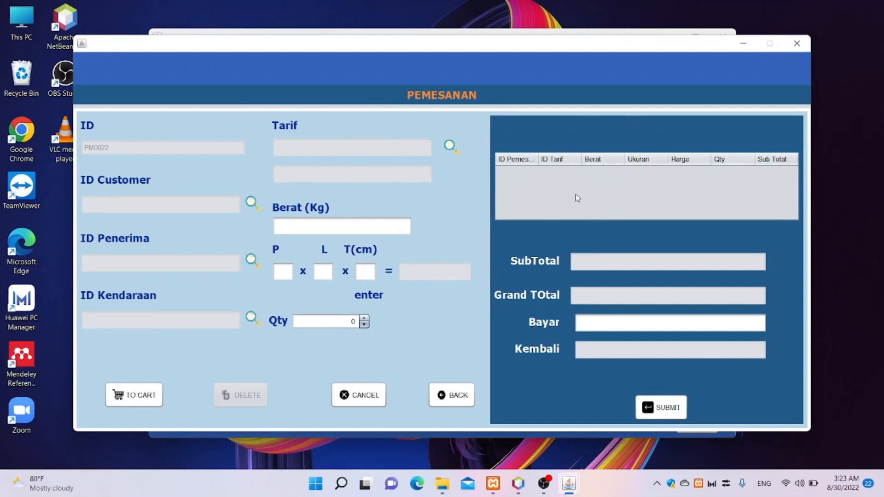
- Search customers for 'Komodo' and pick PT. Komodo Island (cust0018) for the order
{"action": "left_click", "coordinate": [251, 203]}
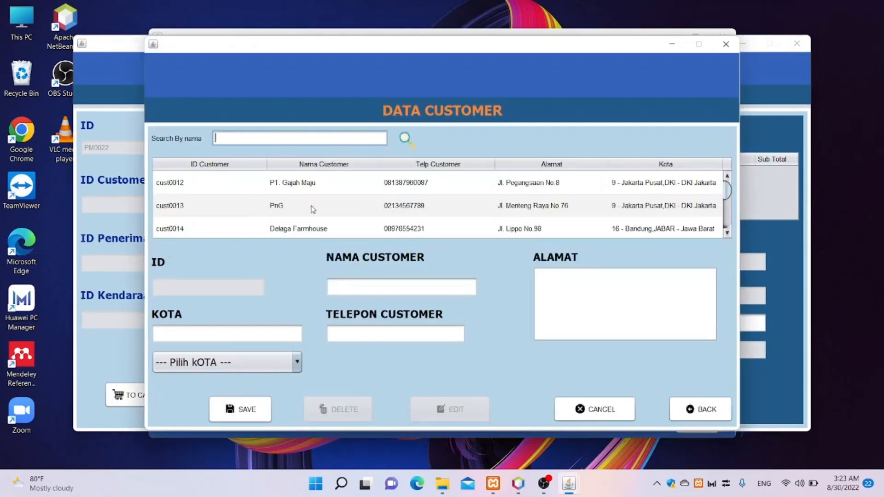
{"action": "scroll", "coordinate": [313, 207], "scroll_direction": "down", "scroll_amount": 2}
{"action": "scroll", "coordinate": [318, 205], "scroll_direction": "up", "scroll_amount": 1}
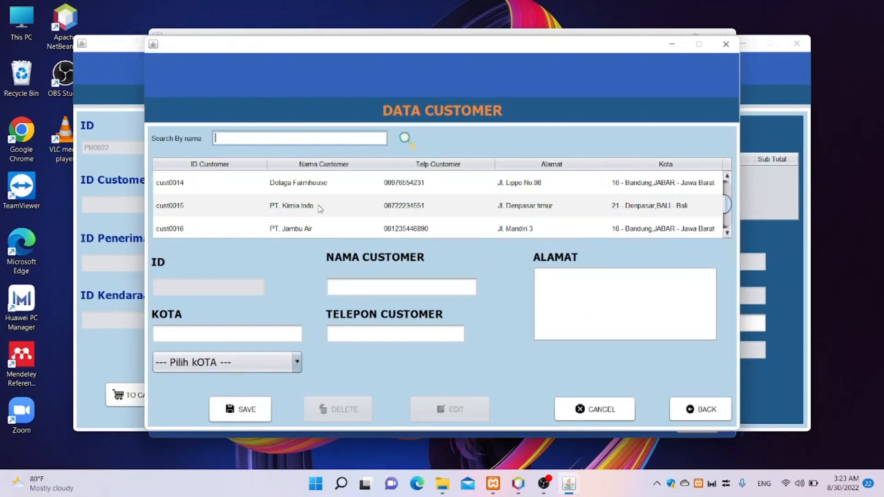
{"action": "scroll", "coordinate": [321, 203], "scroll_direction": "down", "scroll_amount": 1}
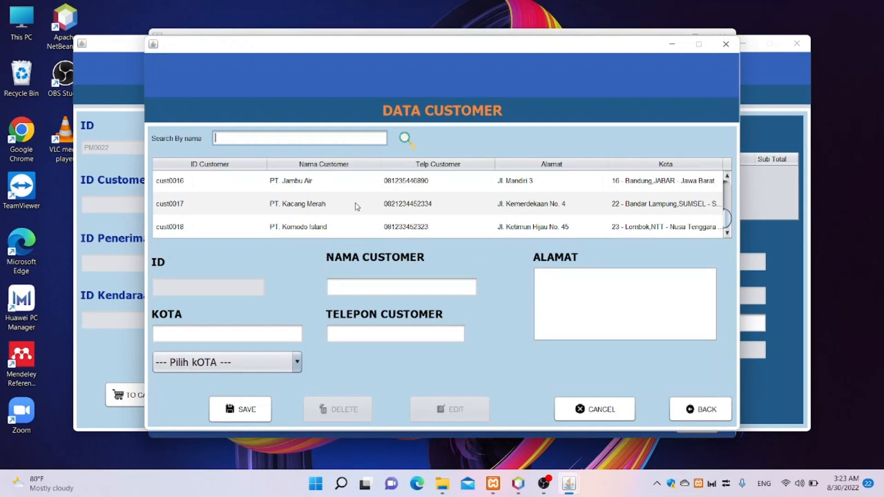
{"action": "scroll", "coordinate": [358, 206], "scroll_direction": "up", "scroll_amount": 4}
{"action": "scroll", "coordinate": [358, 206], "scroll_direction": "down", "scroll_amount": 4}
{"action": "type", "text": "Komodo"}
{"action": "key", "text": "Return"}
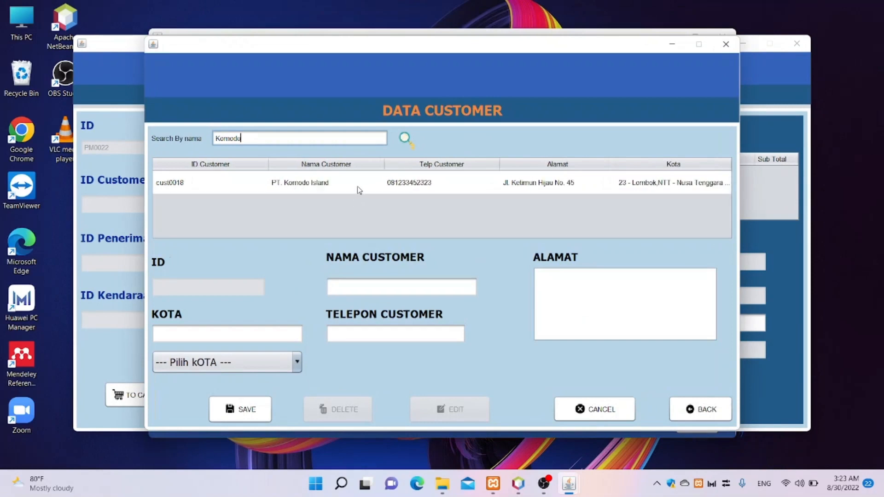
{"action": "double_click", "coordinate": [359, 188]}
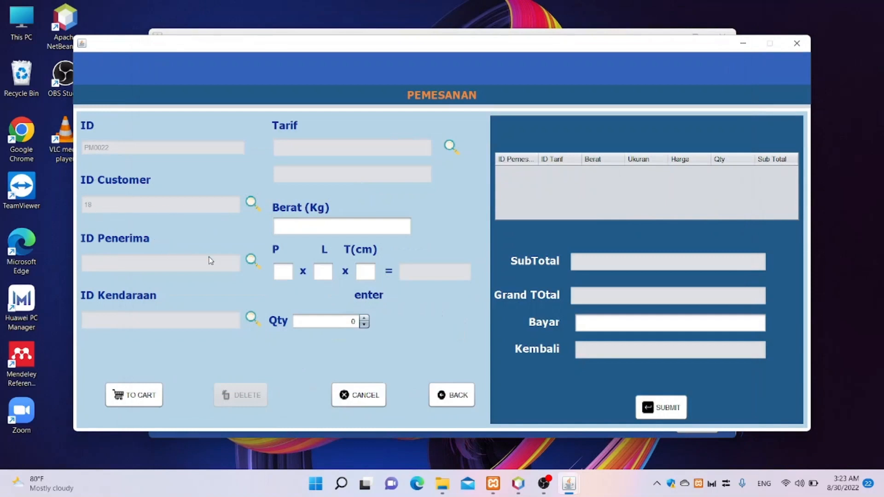
- Search the recipient list by name to find recipient ID 14 for the order
{"action": "left_click", "coordinate": [252, 262]}
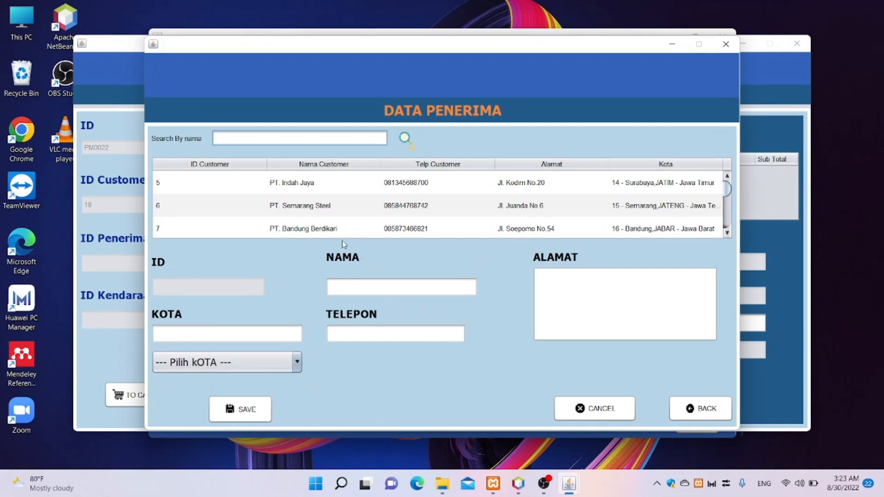
{"action": "scroll", "coordinate": [366, 211], "scroll_direction": "down", "scroll_amount": 2}
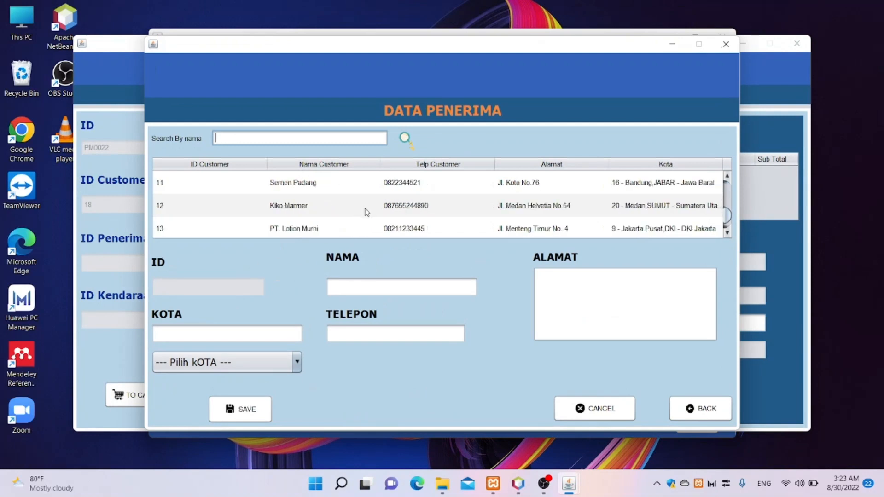
{"action": "scroll", "coordinate": [367, 211], "scroll_direction": "up", "scroll_amount": 2}
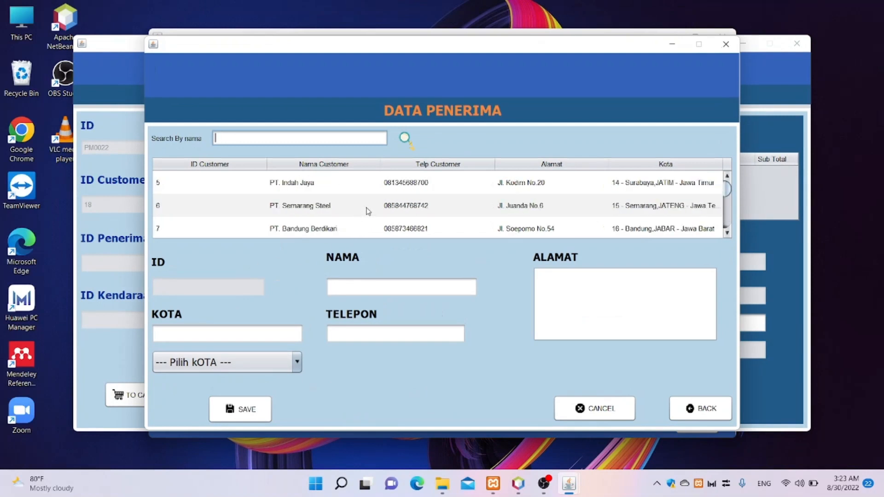
{"action": "type", "text": "Miscehl"}
{"action": "key", "text": "BackSpace"}
{"action": "key", "text": "BackSpace"}
{"action": "type", "text": "hel"}
{"action": "key", "text": "Return"}
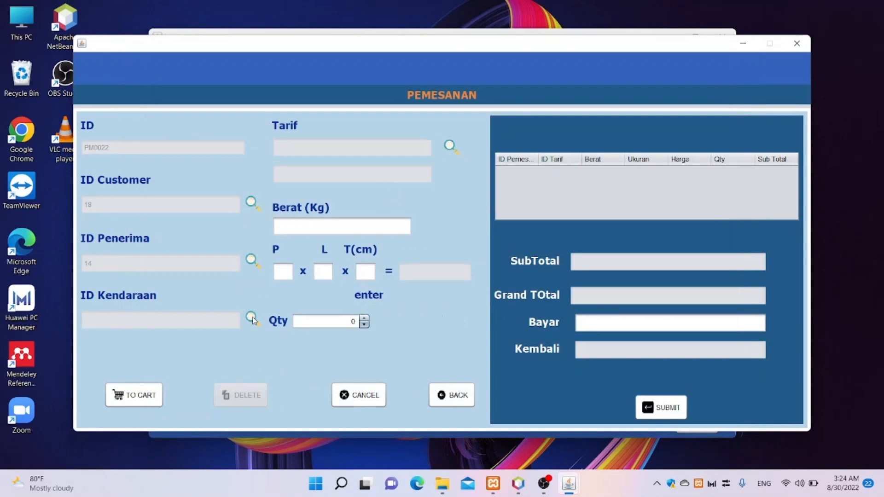
- Choose the PICK UP vehicle, ID 11 (50 kg, Darat), from the vehicle list
{"action": "left_click", "coordinate": [252, 319]}
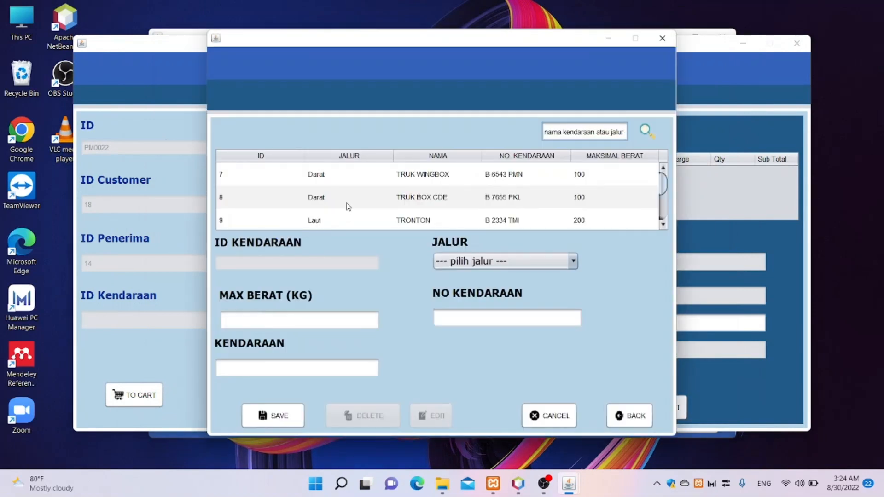
{"action": "scroll", "coordinate": [519, 210], "scroll_direction": "down", "scroll_amount": 1}
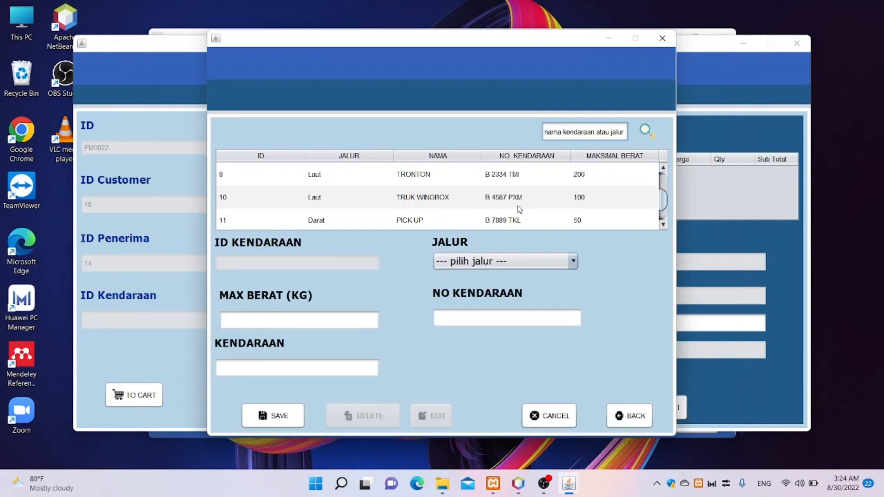
{"action": "scroll", "coordinate": [519, 210], "scroll_direction": "down", "scroll_amount": 1}
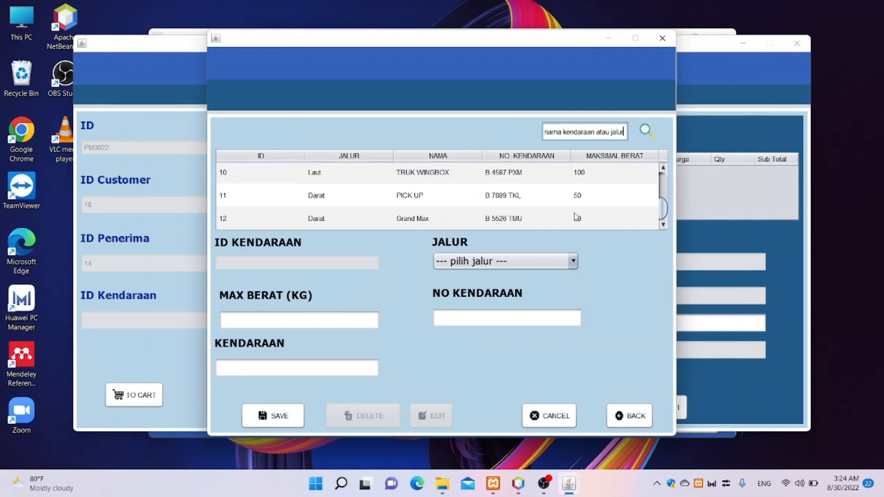
{"action": "scroll", "coordinate": [597, 214], "scroll_direction": "up", "scroll_amount": 2}
{"action": "scroll", "coordinate": [598, 214], "scroll_direction": "up", "scroll_amount": 1}
{"action": "scroll", "coordinate": [597, 212], "scroll_direction": "down", "scroll_amount": 3}
{"action": "scroll", "coordinate": [600, 205], "scroll_direction": "up", "scroll_amount": 3}
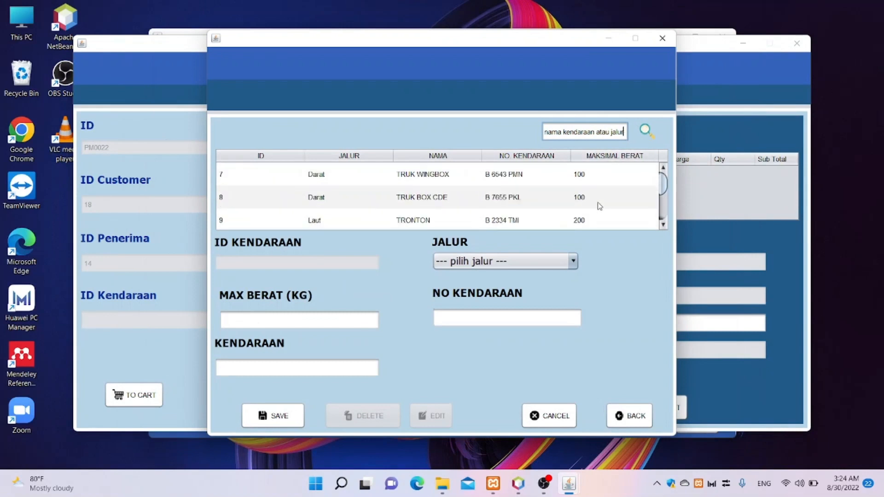
{"action": "scroll", "coordinate": [600, 205], "scroll_direction": "down", "scroll_amount": 3}
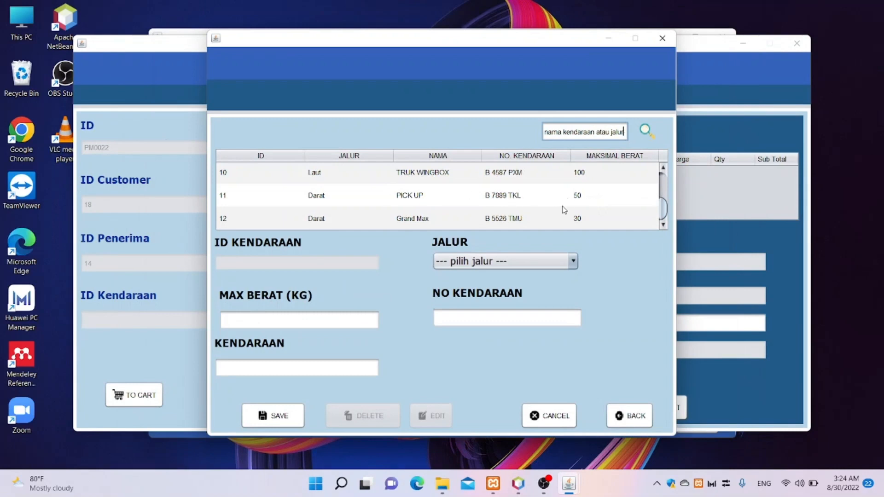
{"action": "double_click", "coordinate": [590, 198]}
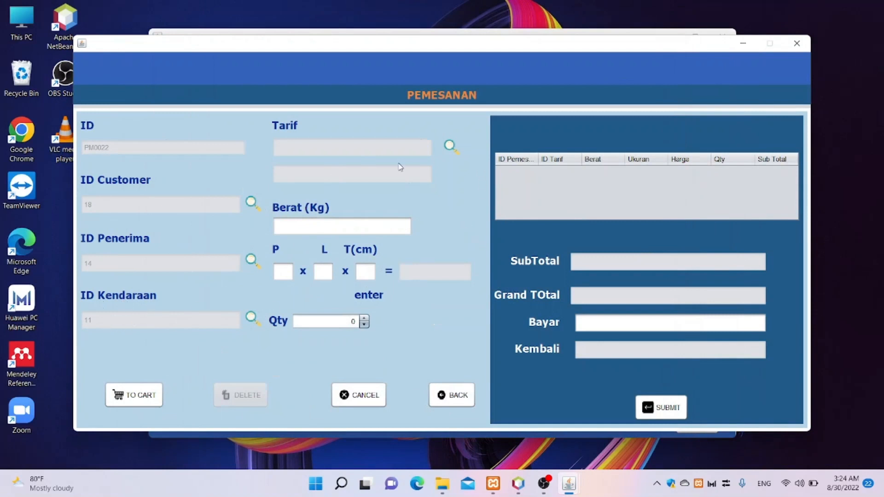
- Pick tariff 21 at 50000 from the Data Tarif list for the order
{"action": "left_click", "coordinate": [454, 147]}
{"action": "scroll", "coordinate": [451, 161], "scroll_direction": "down", "scroll_amount": 3}
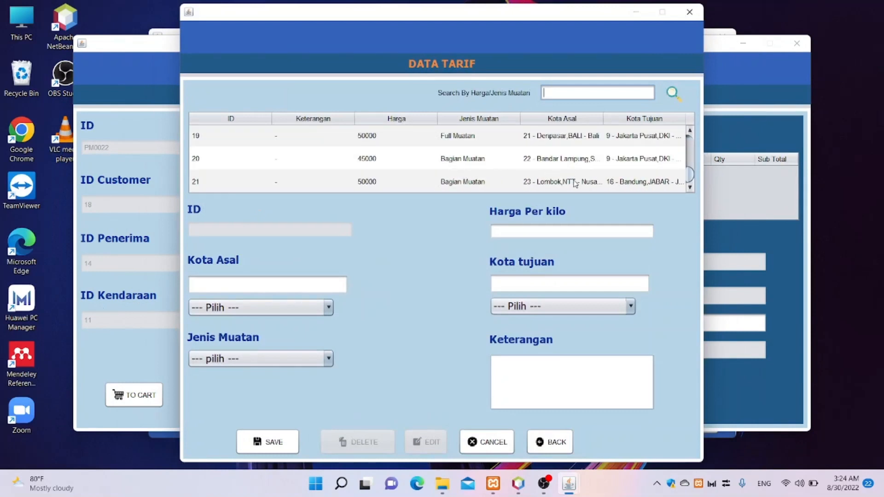
{"action": "double_click", "coordinate": [619, 182]}
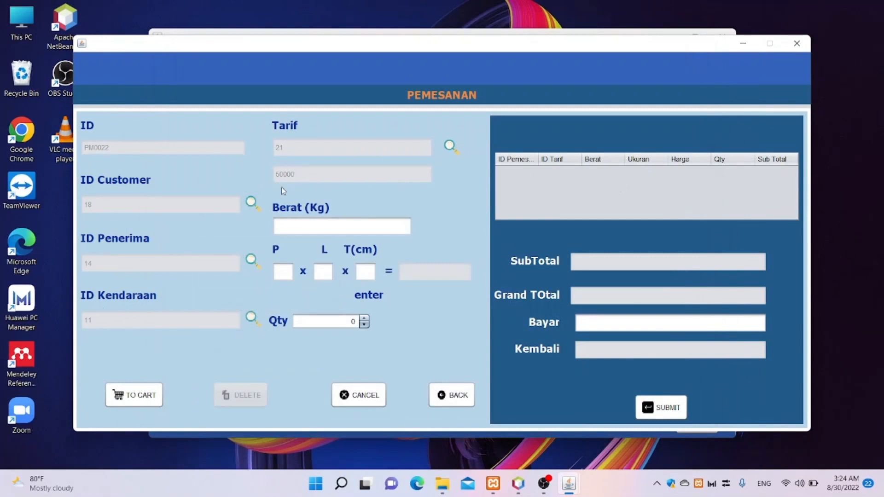
{"action": "left_click", "coordinate": [315, 228]}
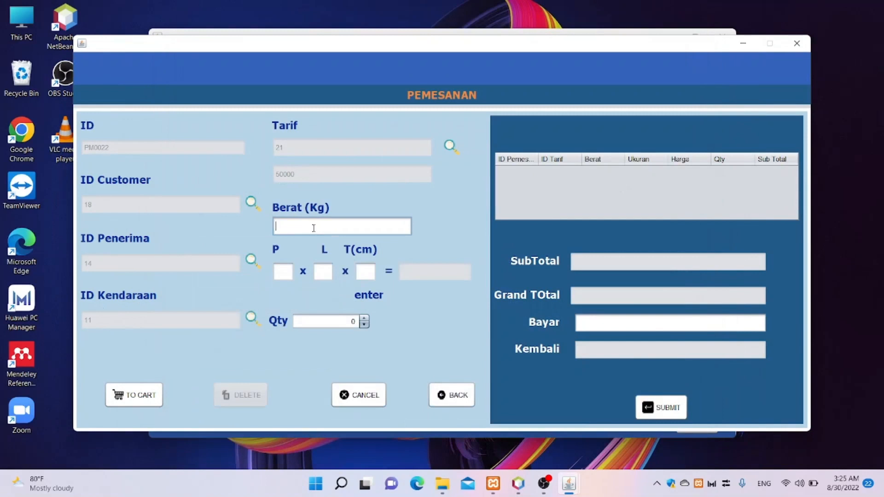
- Add a 35 kg, 12×13×120 cm item with quantity 2 to the cart (subtotal 3500000)
{"action": "type", "text": "35"}
{"action": "left_click", "coordinate": [286, 271]}
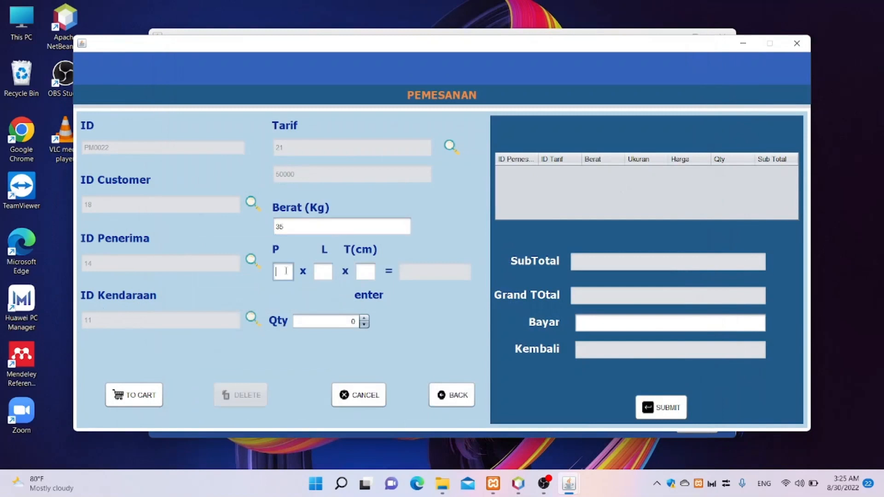
{"action": "type", "text": "12"}
{"action": "left_click", "coordinate": [329, 276]}
{"action": "type", "text": "13"}
{"action": "key", "text": "Tab"}
{"action": "type", "text": "120"}
{"action": "key", "text": "Return"}
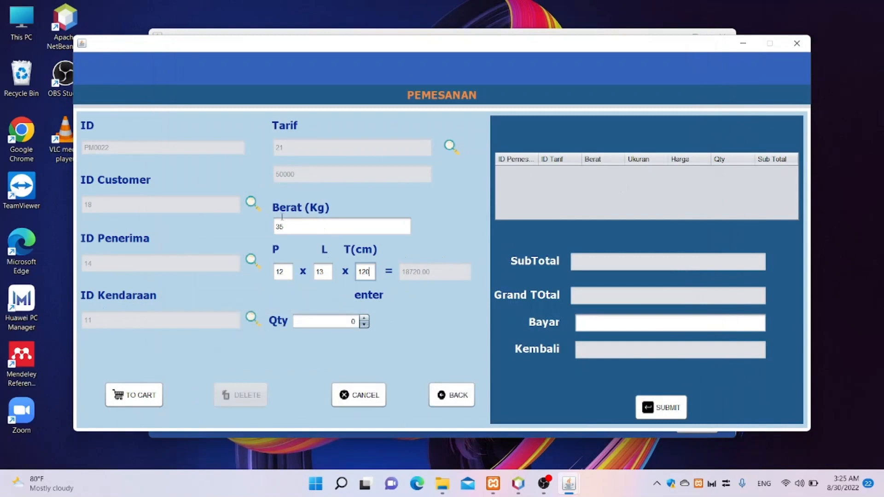
{"action": "left_click", "coordinate": [365, 321]}
{"action": "left_click", "coordinate": [134, 394]}
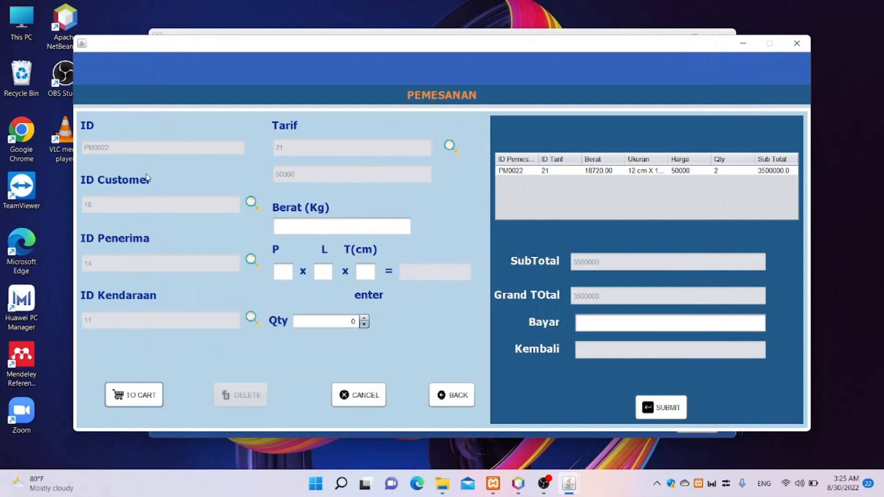
{"action": "left_click", "coordinate": [306, 232]}
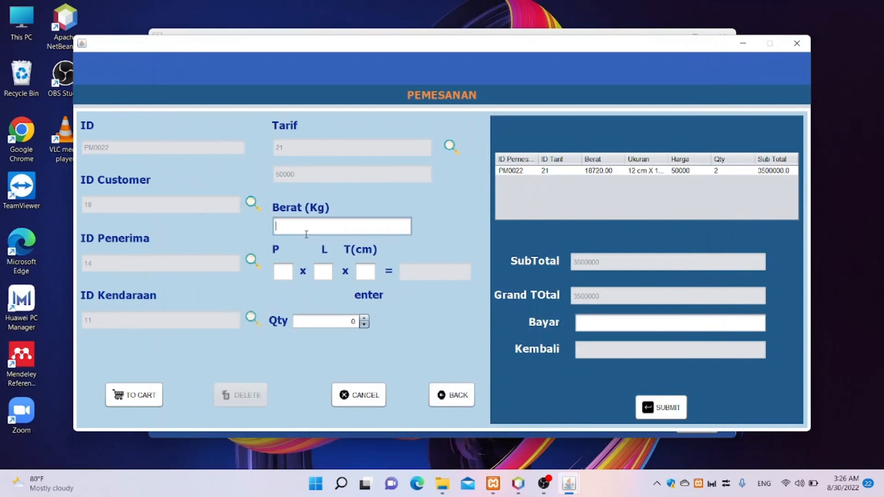
- Add a 20 kg, 14×13×120 cm item (volume 21840.00) with quantity 1 to the cart
{"action": "type", "text": "20"}
{"action": "left_click", "coordinate": [281, 267]}
{"action": "type", "text": "1"}
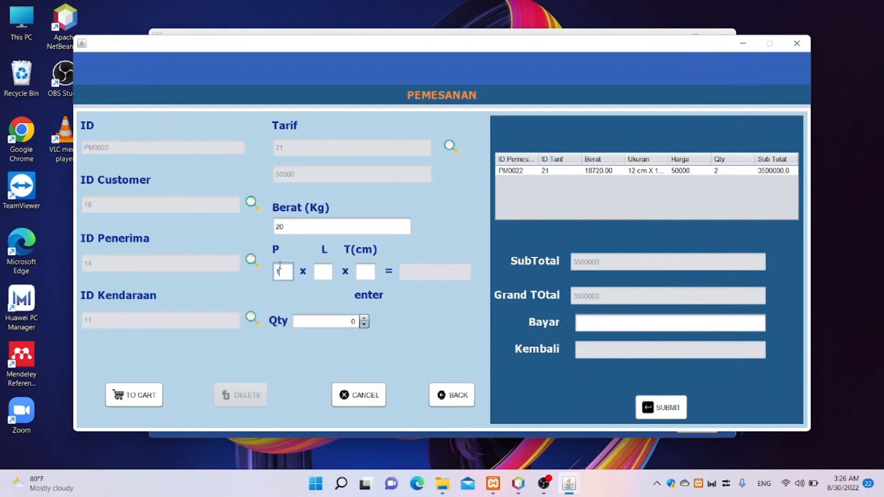
{"action": "type", "text": "4"}
{"action": "left_click", "coordinate": [327, 271]}
{"action": "type", "text": "13"}
{"action": "left_click", "coordinate": [362, 272]}
{"action": "type", "text": "120"}
{"action": "key", "text": "Return"}
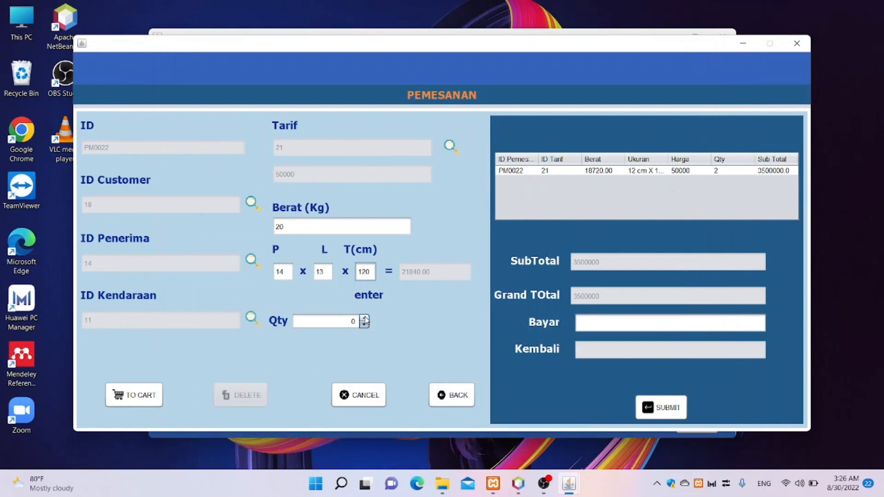
{"action": "left_click", "coordinate": [364, 319]}
{"action": "left_click", "coordinate": [137, 399]}
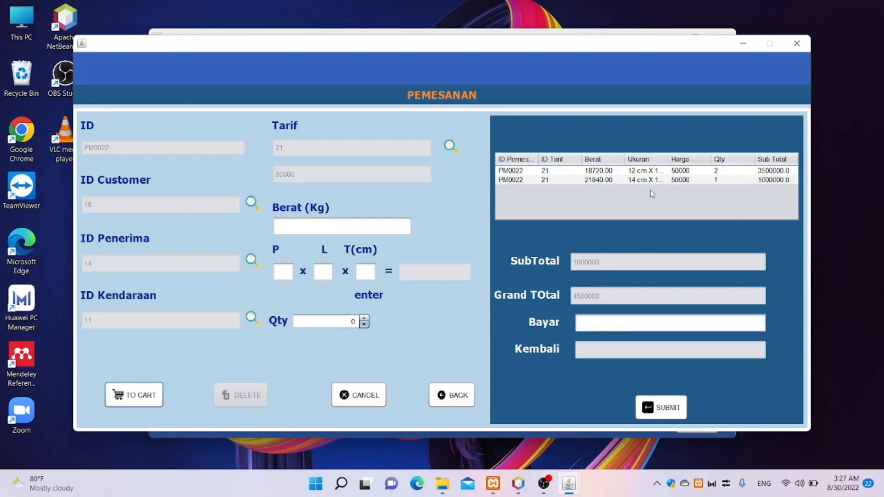
- Review both PM0022 cart lines and begin entering the payment amount in Bayar
{"action": "left_click", "coordinate": [564, 182]}
{"action": "left_click", "coordinate": [576, 176]}
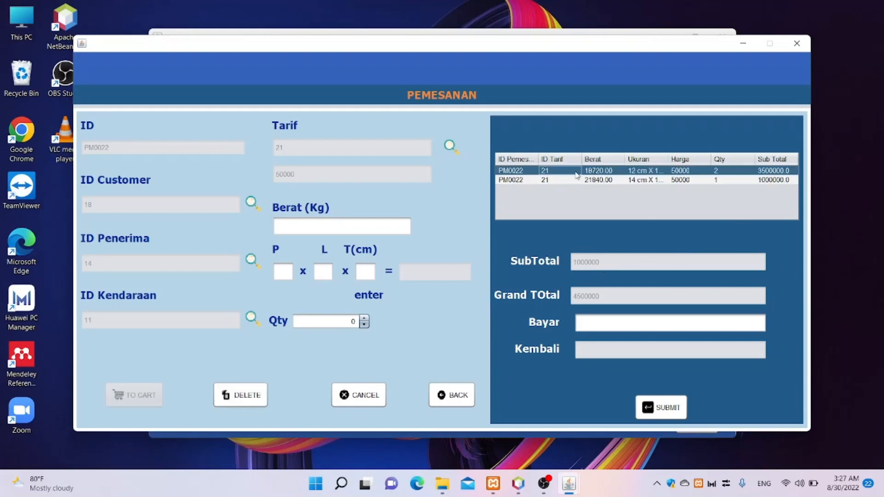
{"action": "left_click", "coordinate": [757, 182]}
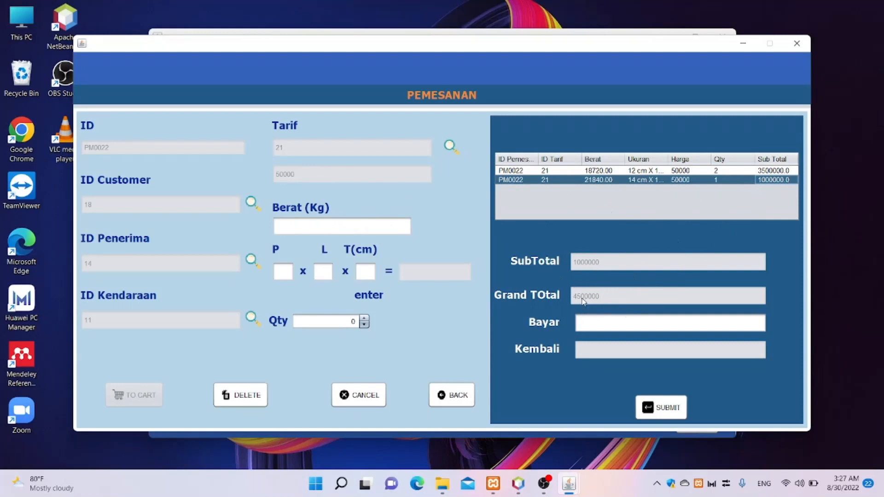
{"action": "left_click", "coordinate": [607, 322]}
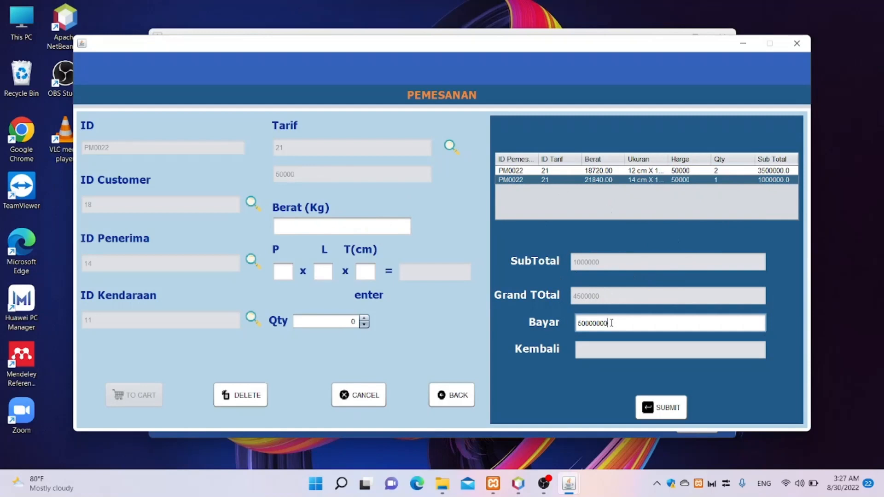
- Compute 500000 change on the 5000000 payment and submit order PM0022, confirming success
{"action": "key", "text": "Return"}
{"action": "left_click", "coordinate": [661, 407]}
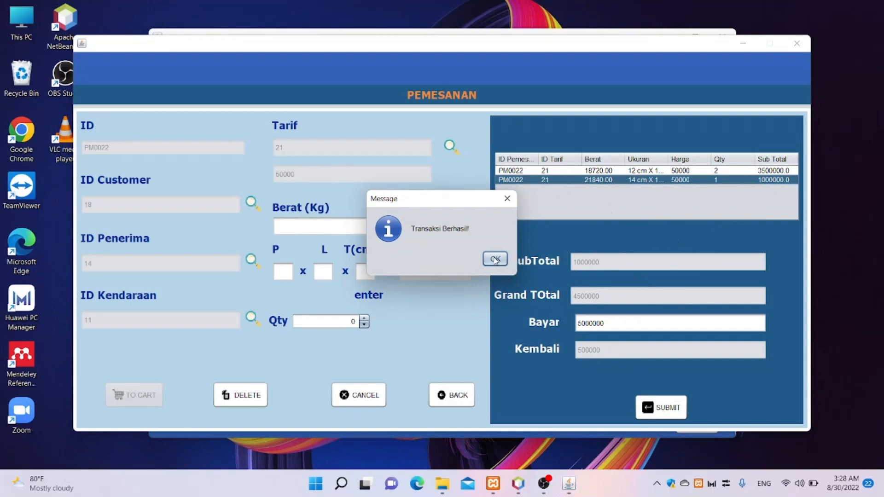
{"action": "left_click", "coordinate": [494, 260]}
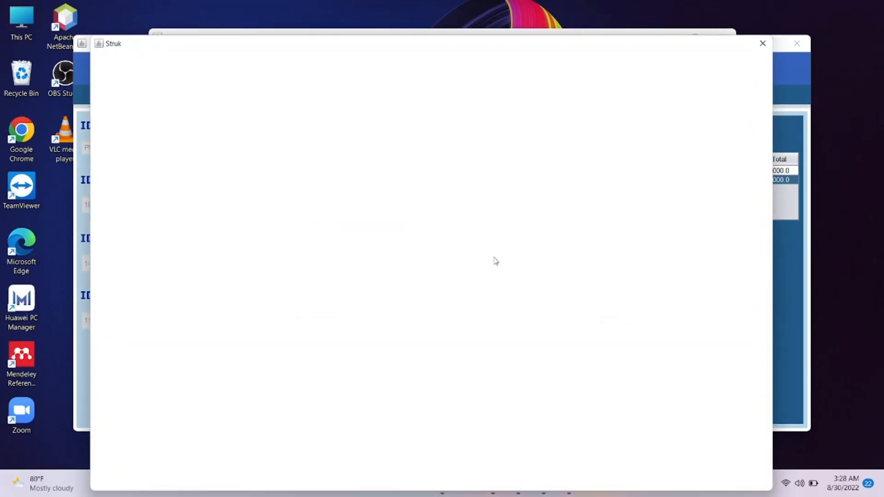
- Scroll through the PM0022 receipt to check the totals, then close the Struk viewer
{"action": "scroll", "coordinate": [495, 259], "scroll_direction": "down", "scroll_amount": 2}
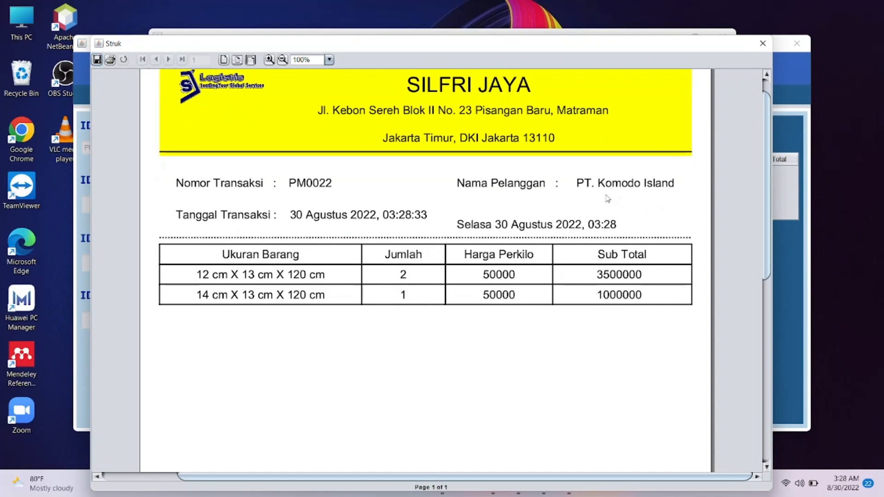
{"action": "scroll", "coordinate": [506, 218], "scroll_direction": "down", "scroll_amount": 2}
{"action": "scroll", "coordinate": [486, 223], "scroll_direction": "down", "scroll_amount": 15}
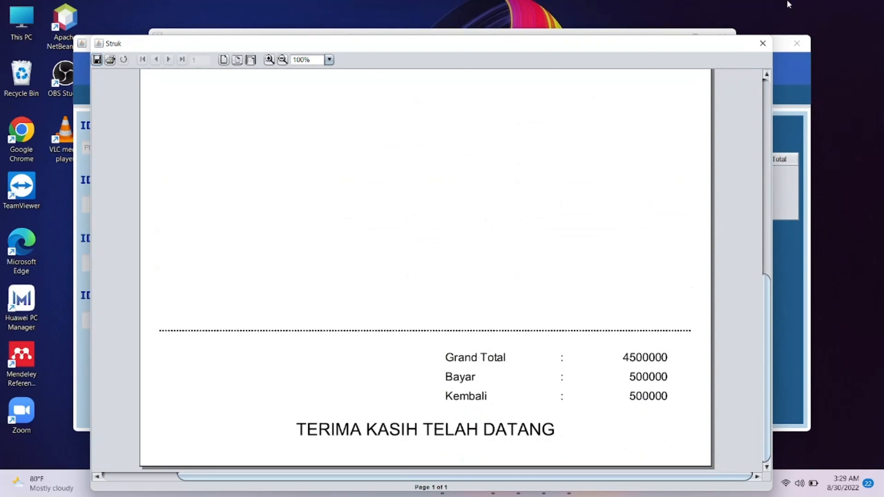
{"action": "left_click", "coordinate": [763, 44]}
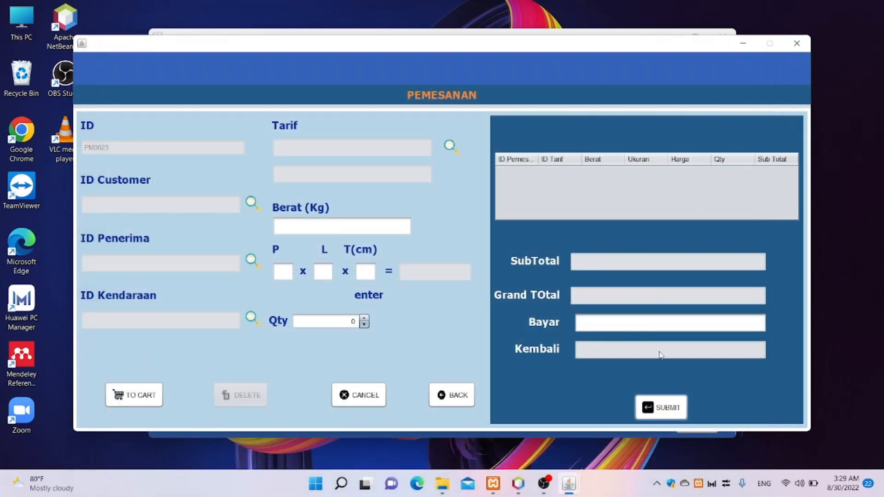
- Open Data Pemesanan from the Transaksi menu and select order PM0022 for PT. Komodo Island
{"action": "left_click", "coordinate": [445, 396]}
{"action": "left_click", "coordinate": [192, 53]}
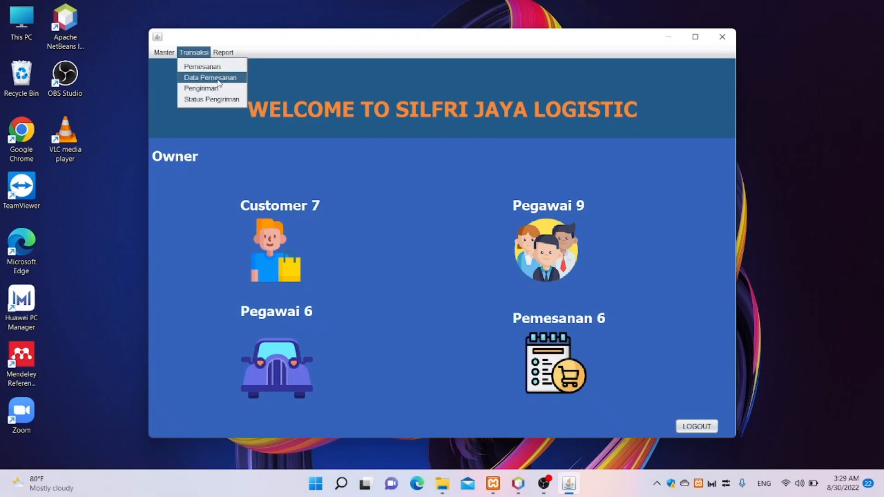
{"action": "left_click", "coordinate": [219, 78]}
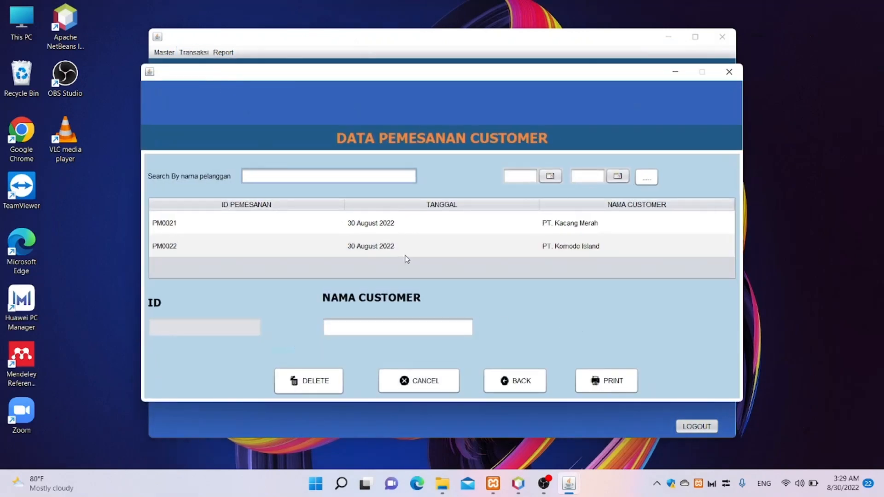
{"action": "left_click", "coordinate": [510, 251]}
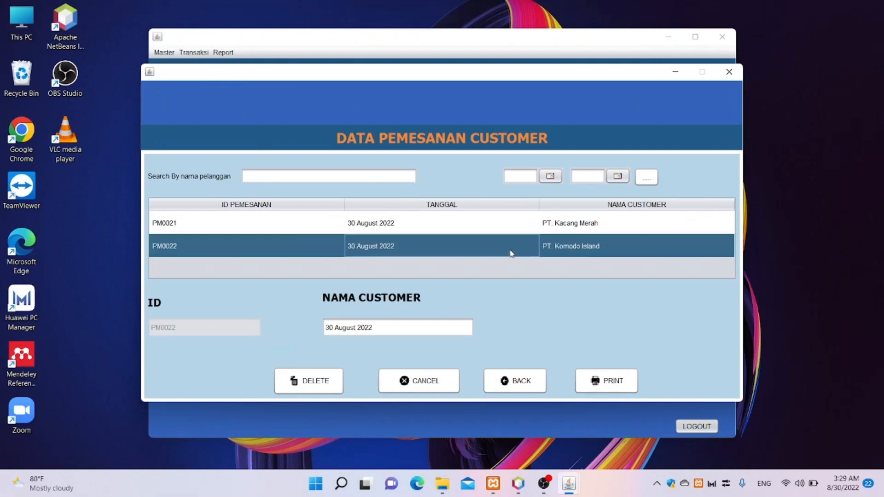
- Compare orders PM0021 and PM0022, then close the order records and return home
{"action": "left_click", "coordinate": [543, 228]}
{"action": "left_click", "coordinate": [543, 250]}
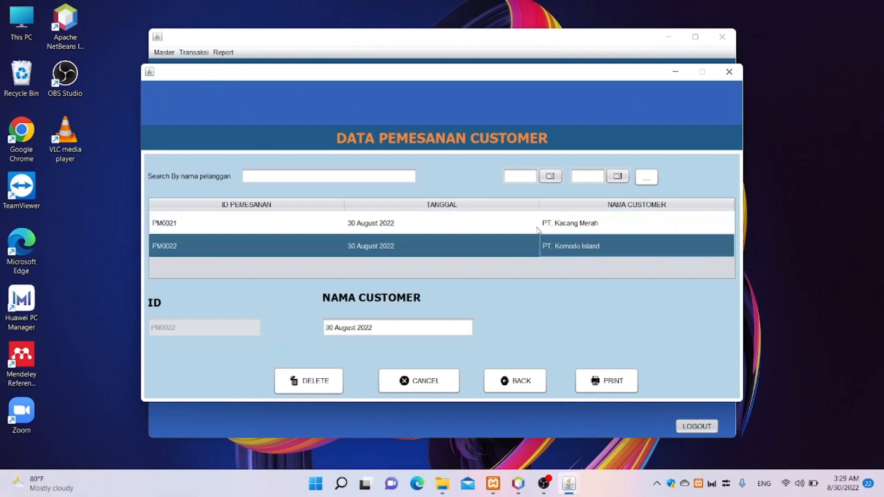
{"action": "left_click", "coordinate": [537, 229]}
{"action": "left_click", "coordinate": [509, 242]}
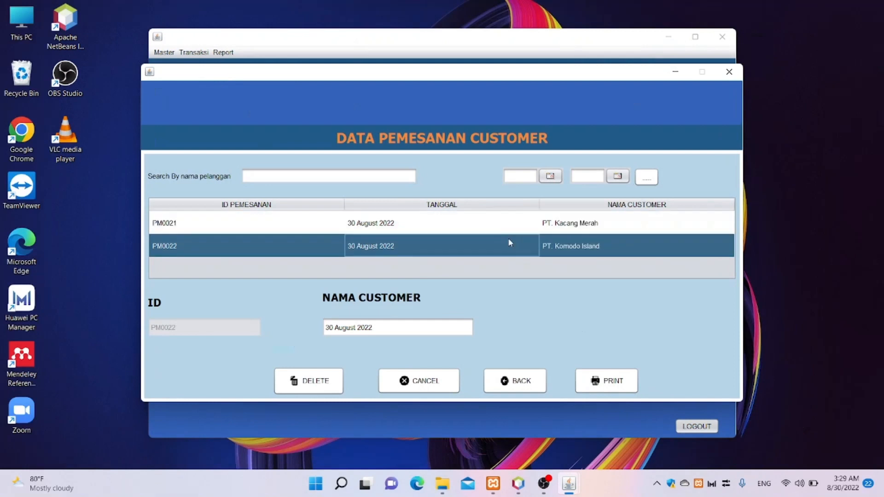
{"action": "left_click", "coordinate": [507, 232]}
{"action": "left_click", "coordinate": [504, 241]}
{"action": "left_click", "coordinate": [507, 230]}
{"action": "left_click", "coordinate": [504, 239]}
{"action": "left_click", "coordinate": [520, 380]}
{"action": "left_click", "coordinate": [194, 53]}
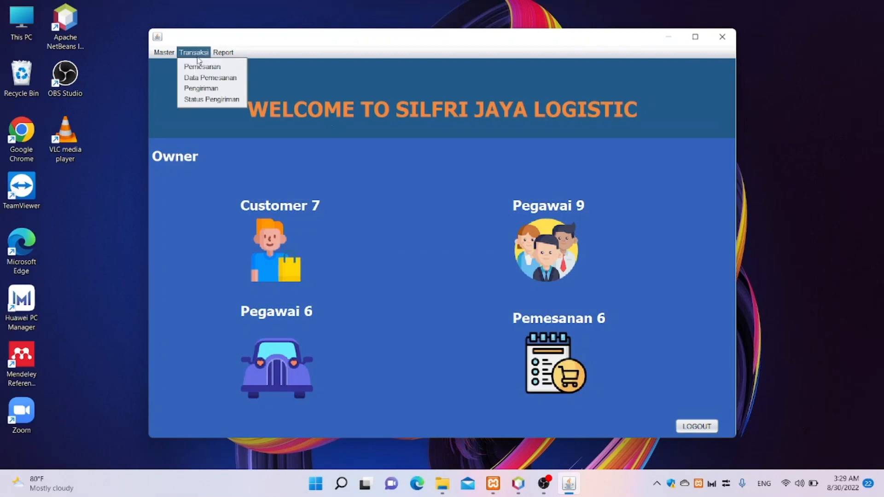
- Open the Data Pengiriman form and choose order PM0022 for the new shipment
{"action": "left_click", "coordinate": [210, 90]}
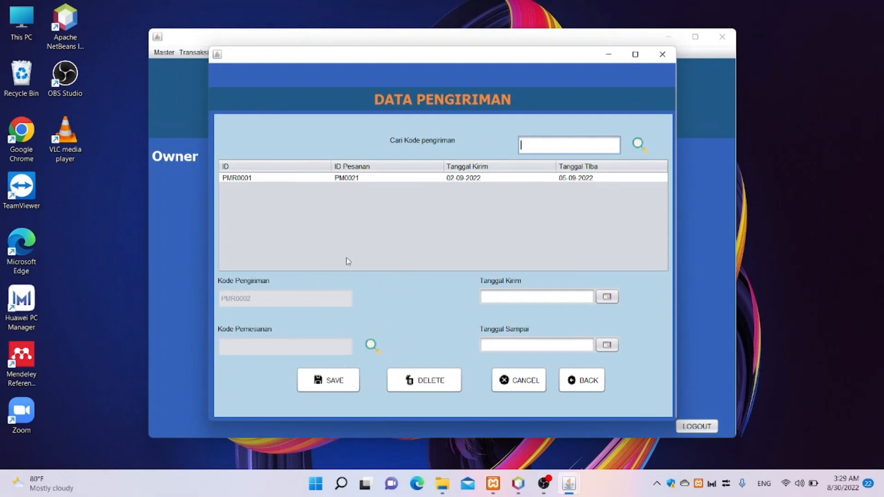
{"action": "left_click", "coordinate": [372, 346]}
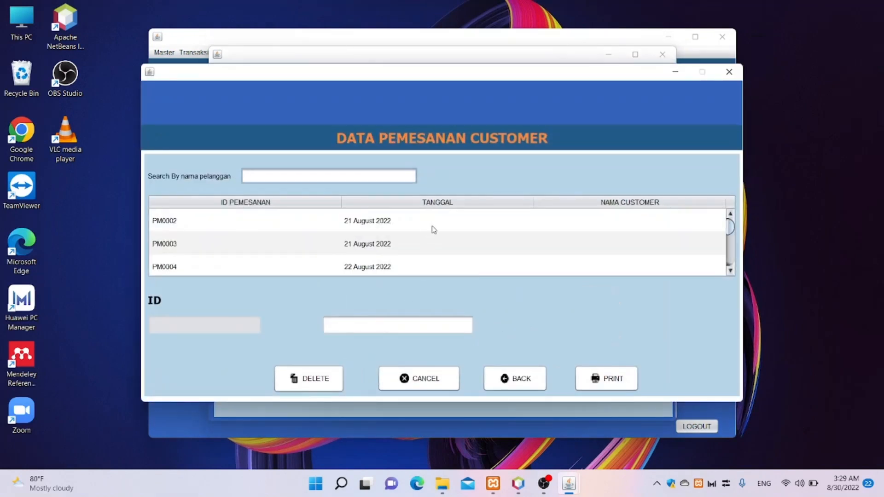
{"action": "scroll", "coordinate": [432, 228], "scroll_direction": "down", "scroll_amount": 6}
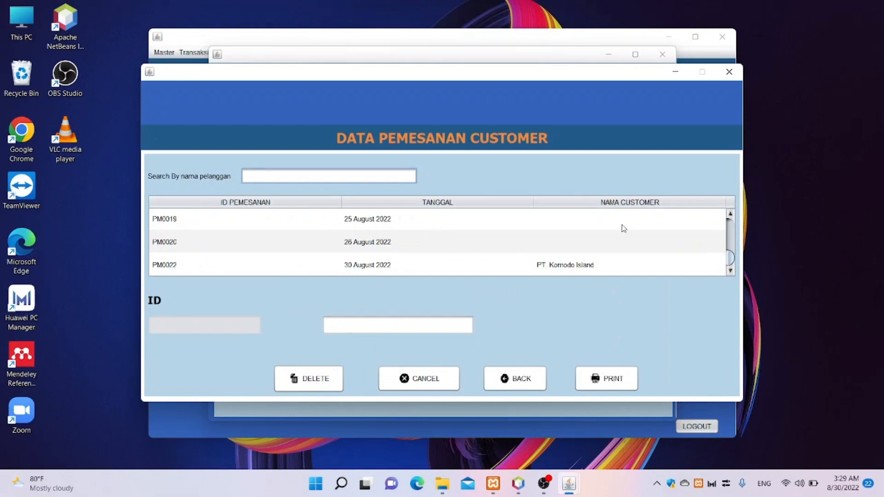
{"action": "double_click", "coordinate": [585, 265]}
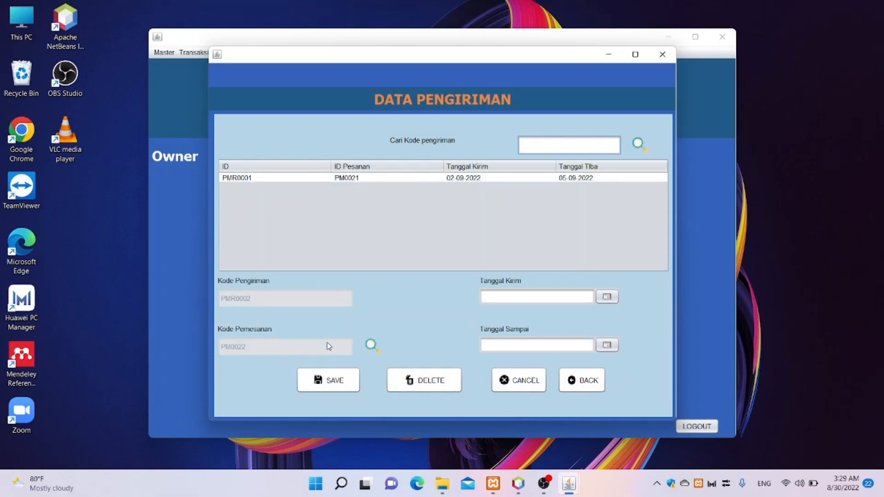
- Set send date 2 September 2022 and arrival 5 September 2022, then save shipment PMR0002
{"action": "left_click", "coordinate": [614, 298]}
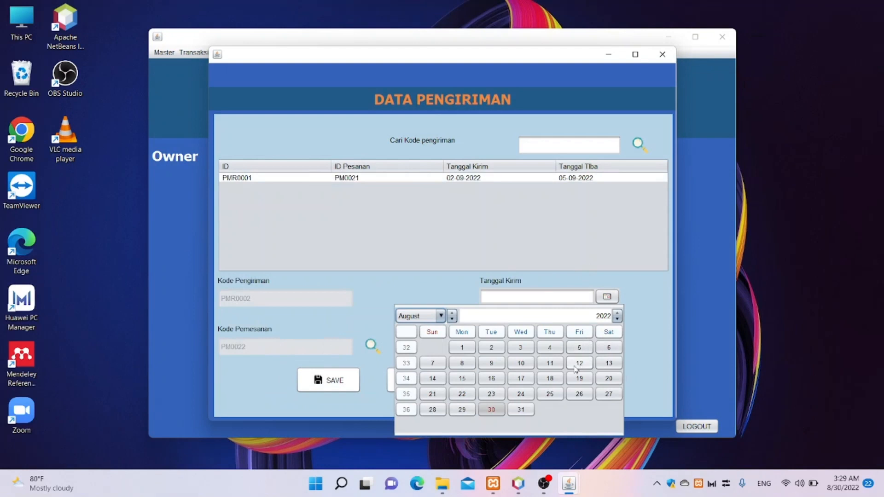
{"action": "left_click", "coordinate": [452, 313]}
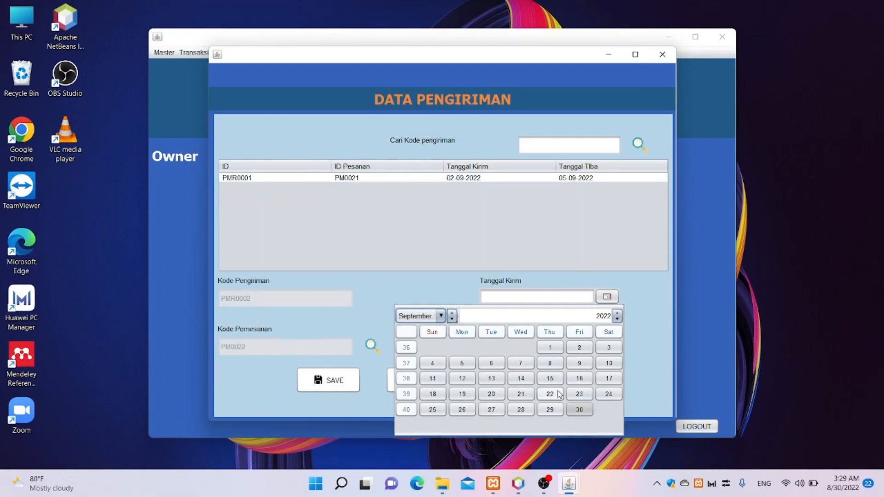
{"action": "left_click", "coordinate": [586, 349]}
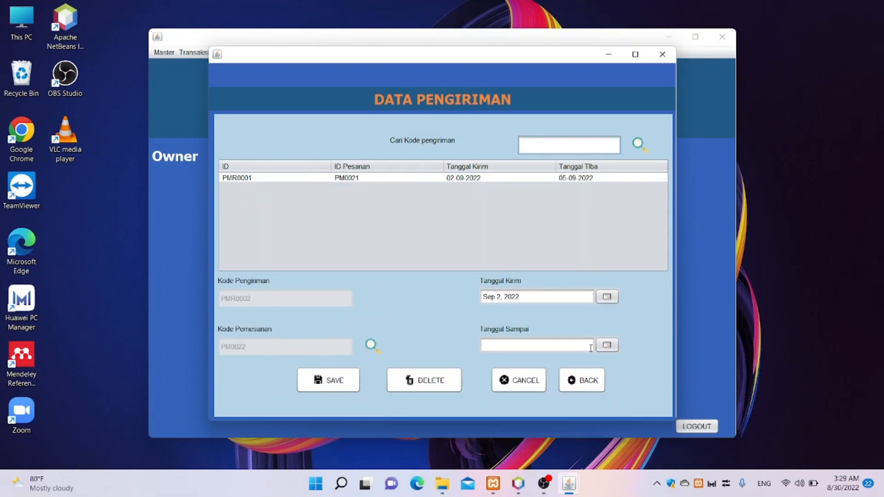
{"action": "left_click", "coordinate": [610, 348]}
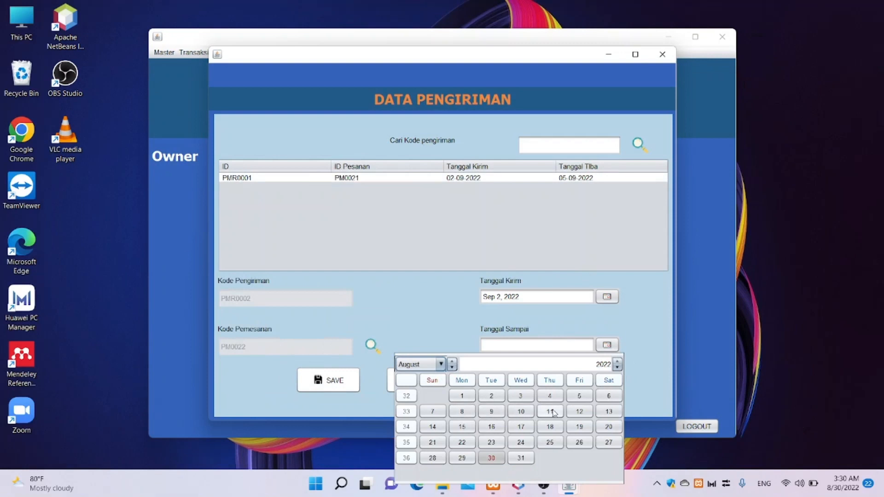
{"action": "left_click", "coordinate": [452, 361]}
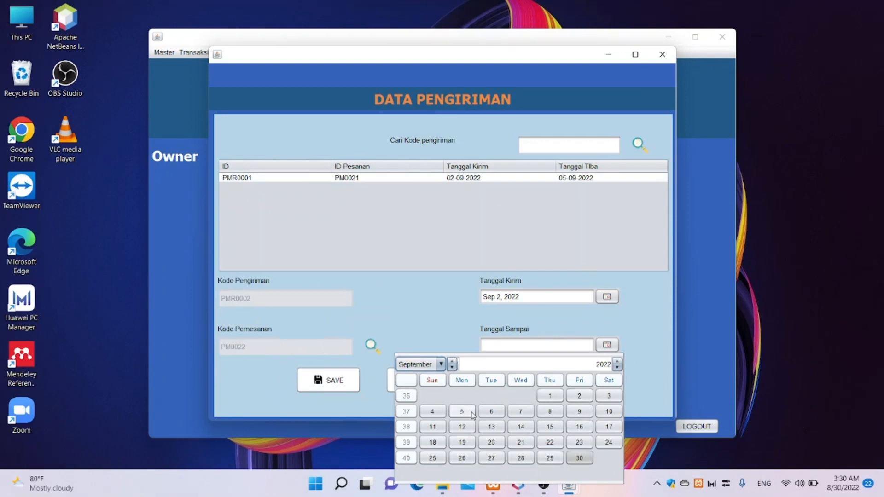
{"action": "left_click", "coordinate": [464, 412]}
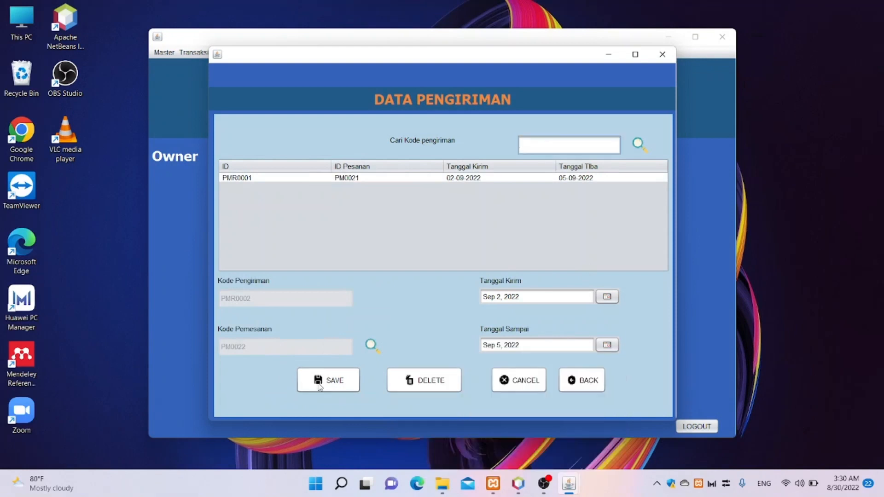
{"action": "left_click", "coordinate": [321, 385]}
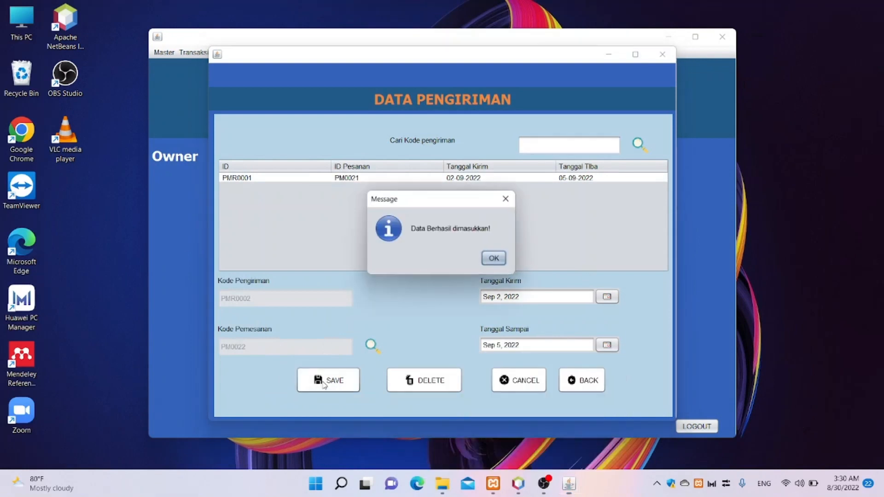
{"action": "left_click", "coordinate": [491, 260]}
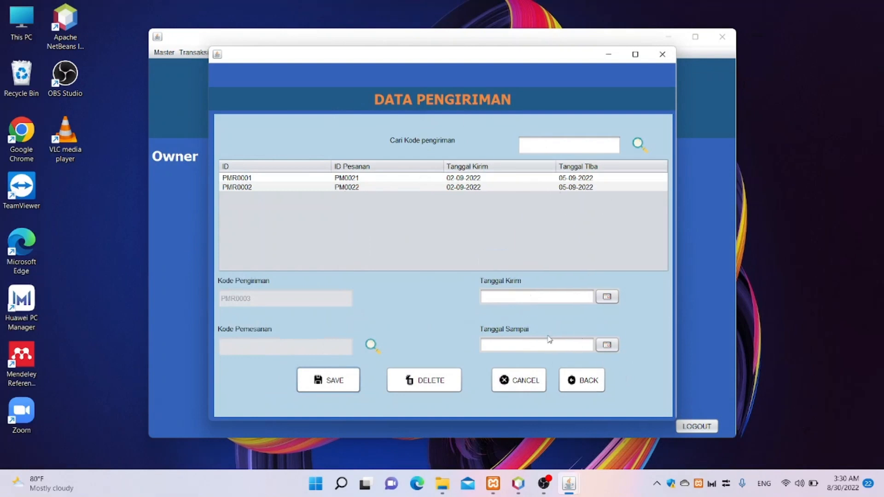
- Open Status Pengiriman, select shipment PMR0002, and bring up the employee list for Supir 1
{"action": "left_click", "coordinate": [575, 386]}
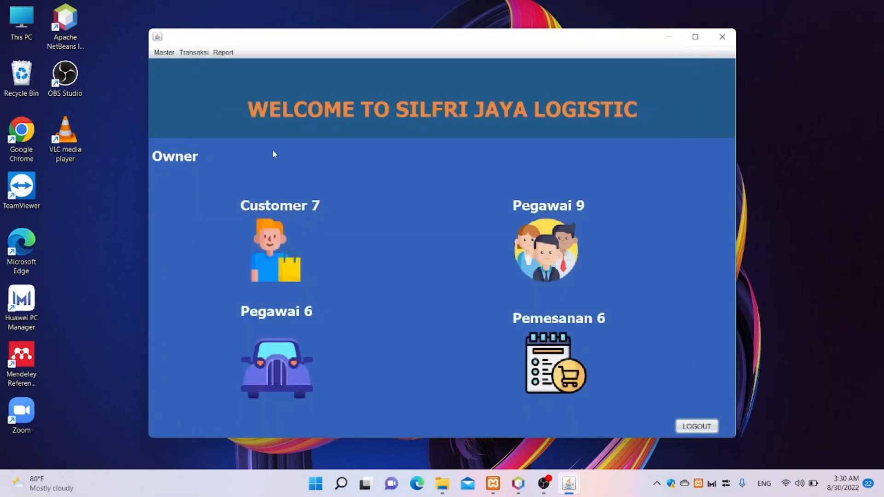
{"action": "left_click", "coordinate": [202, 53]}
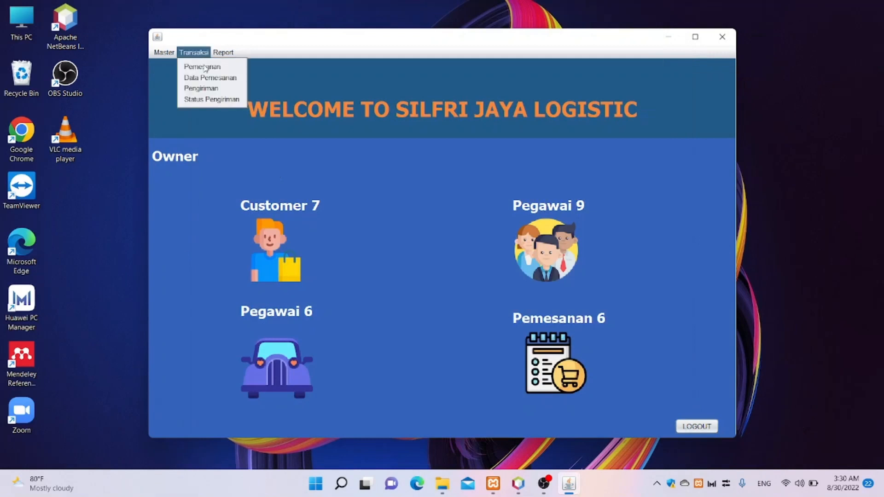
{"action": "left_click", "coordinate": [214, 99]}
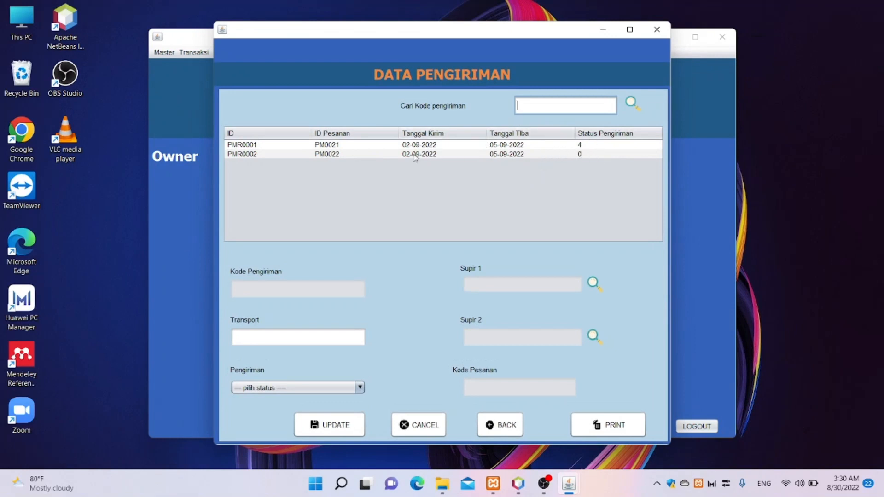
{"action": "left_click", "coordinate": [271, 158]}
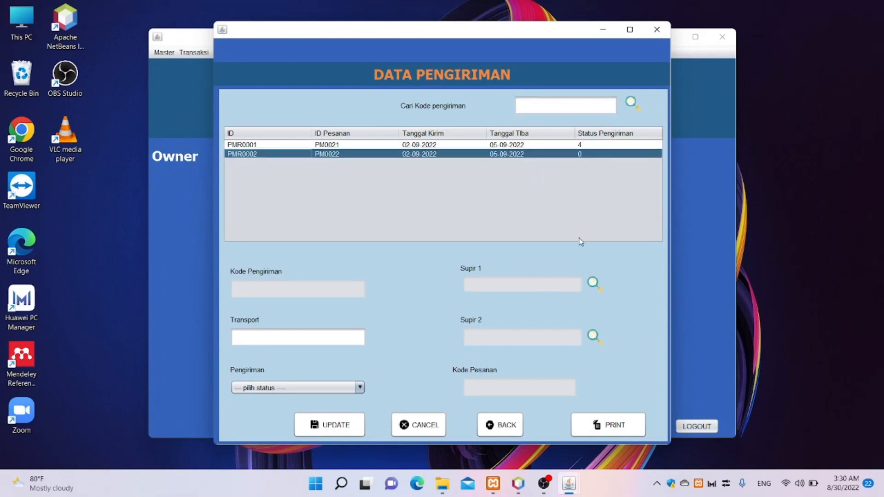
{"action": "left_click", "coordinate": [593, 283]}
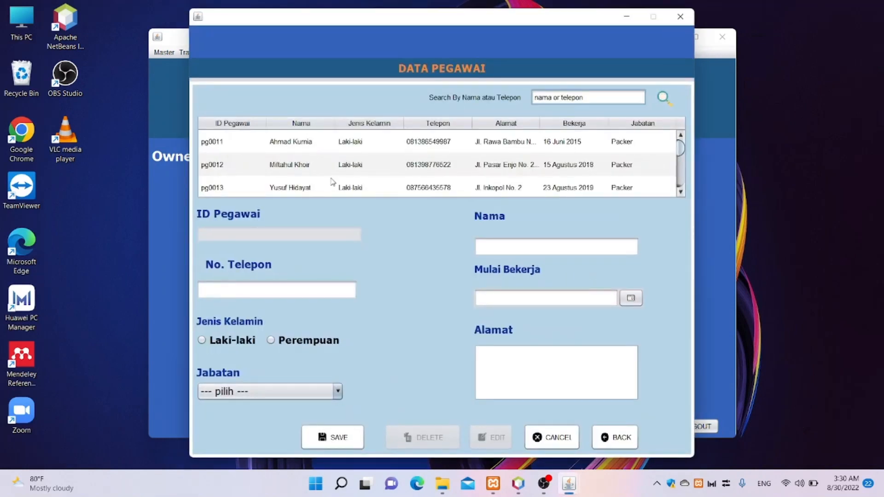
- Choose employee pg0012 as Supir 1 for shipment PMR0002
{"action": "scroll", "coordinate": [344, 176], "scroll_direction": "down", "scroll_amount": 1}
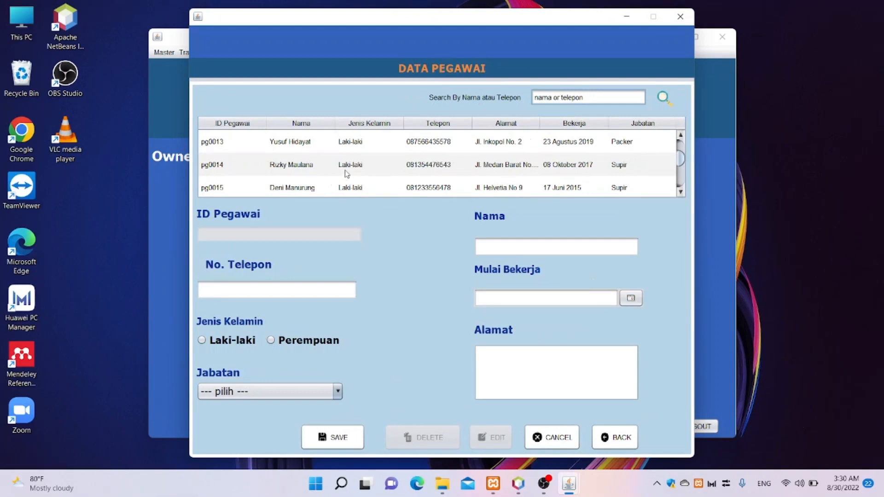
{"action": "scroll", "coordinate": [346, 174], "scroll_direction": "up", "scroll_amount": 1}
{"action": "scroll", "coordinate": [347, 173], "scroll_direction": "down", "scroll_amount": 1}
{"action": "scroll", "coordinate": [347, 173], "scroll_direction": "up", "scroll_amount": 1}
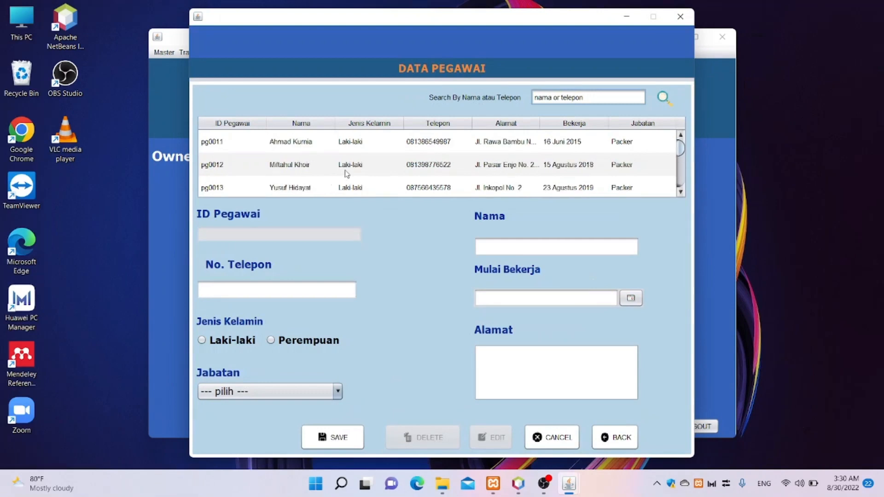
{"action": "left_click", "coordinate": [446, 165]}
{"action": "left_click", "coordinate": [375, 162]}
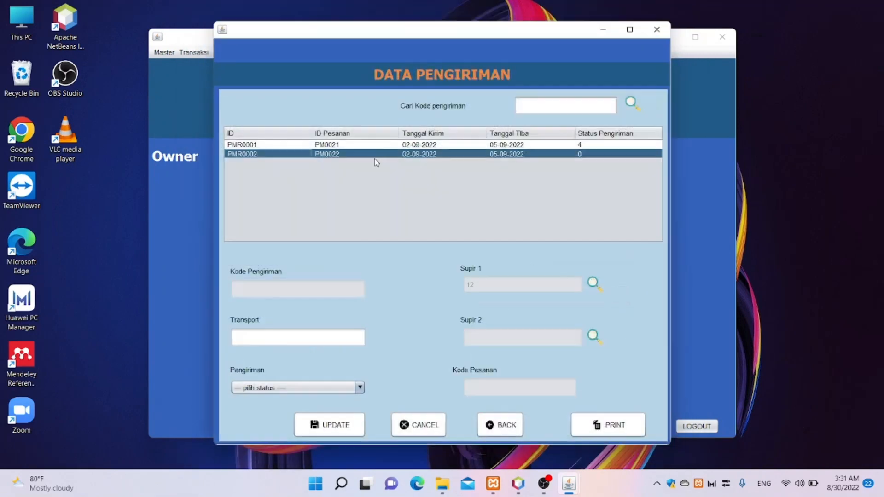
- Open the employee list for Supir 2 and browse it for employee pg0014
{"action": "left_click", "coordinate": [593, 335]}
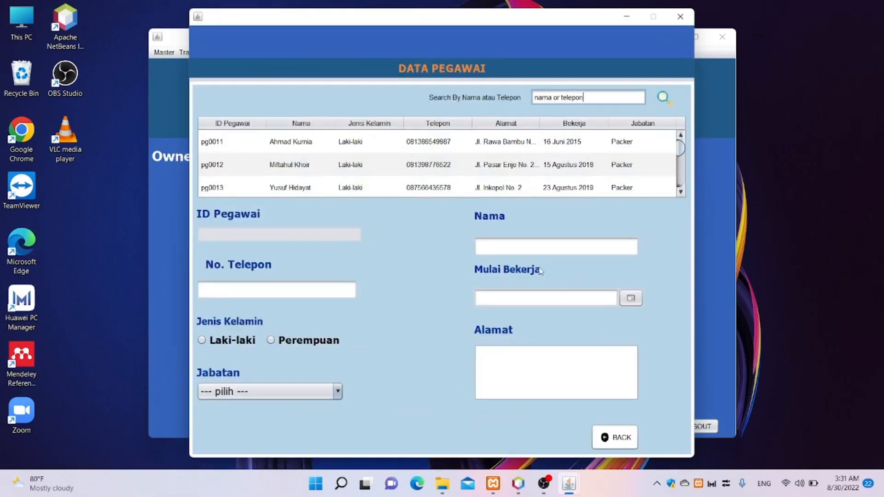
{"action": "scroll", "coordinate": [385, 154], "scroll_direction": "down", "scroll_amount": 3}
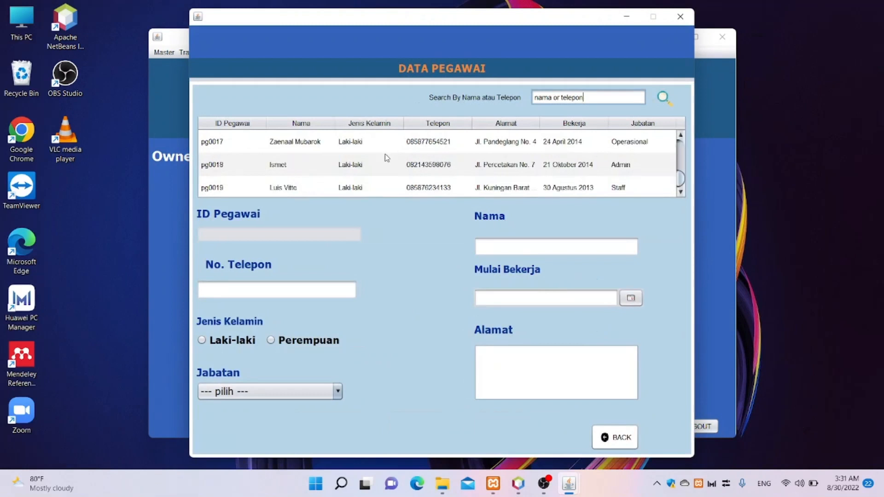
{"action": "scroll", "coordinate": [387, 160], "scroll_direction": "up", "scroll_amount": 3}
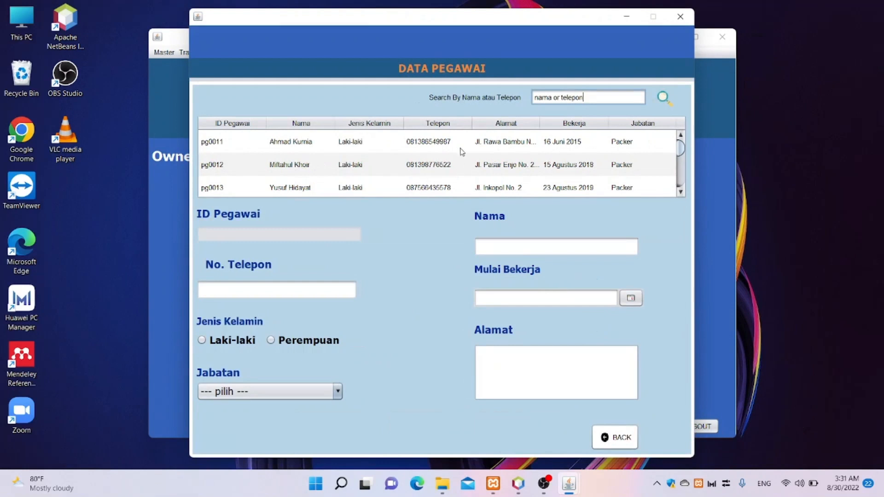
{"action": "scroll", "coordinate": [593, 170], "scroll_direction": "down", "scroll_amount": 1}
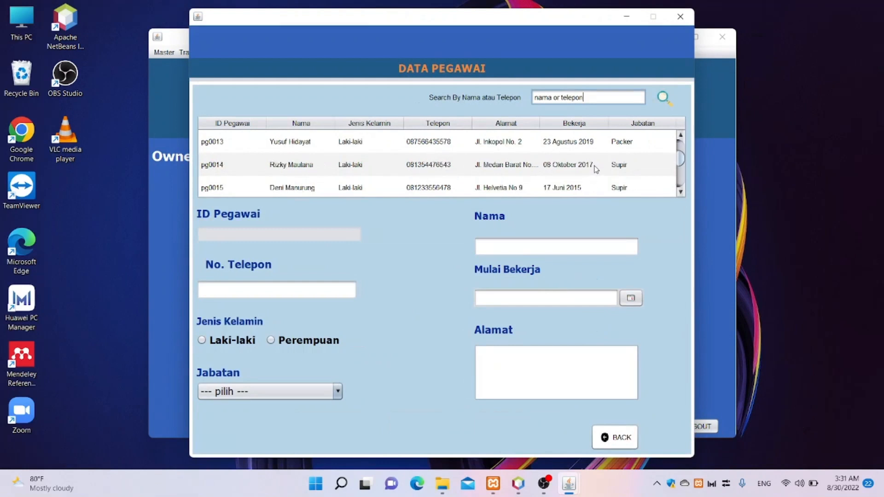
{"action": "scroll", "coordinate": [594, 170], "scroll_direction": "up", "scroll_amount": 1}
{"action": "scroll", "coordinate": [613, 172], "scroll_direction": "down", "scroll_amount": 1}
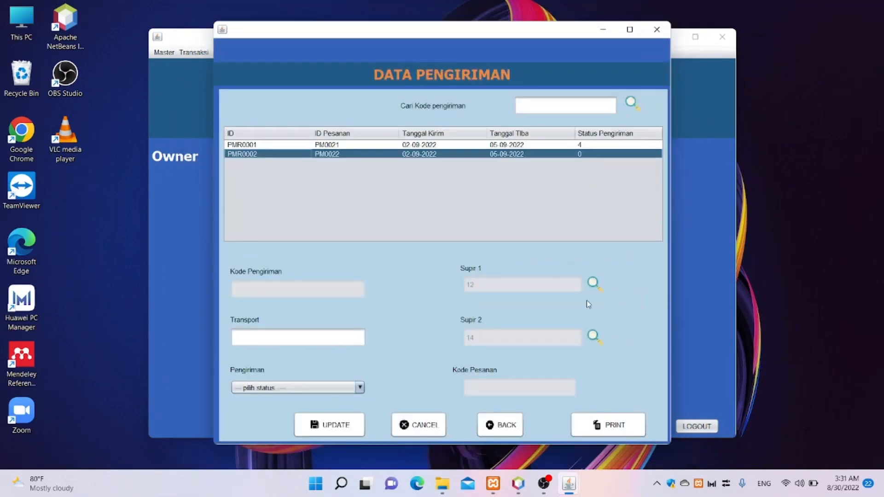
- Enter transport cost 50000 and set the Pengiriman status to packing
{"action": "left_click", "coordinate": [349, 333]}
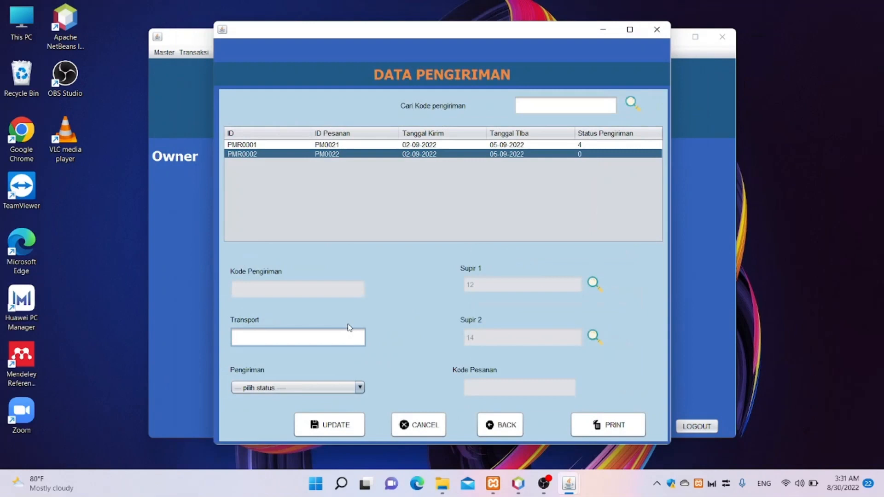
{"action": "type", "text": "50000"}
{"action": "left_click", "coordinate": [359, 388]}
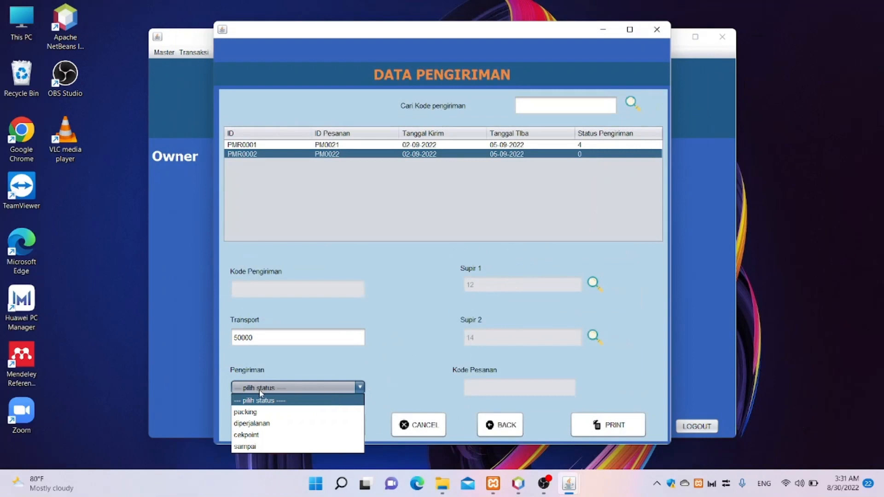
{"action": "left_click", "coordinate": [294, 412]}
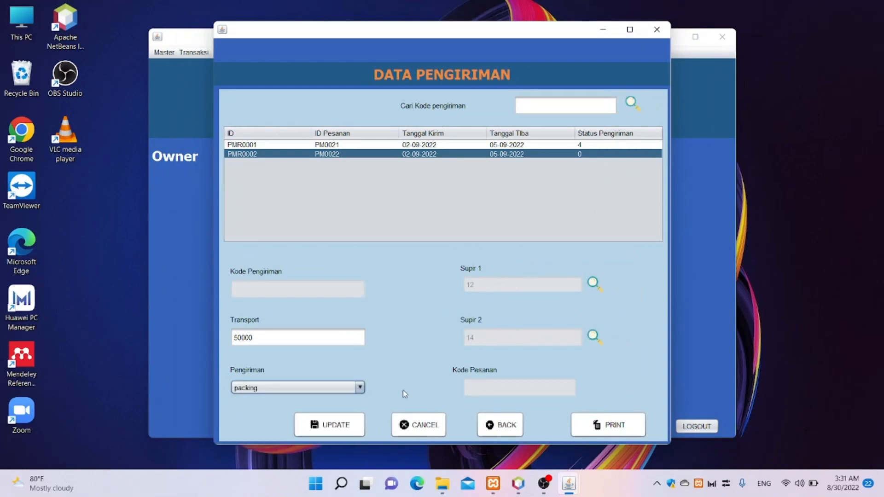
- Select row PMR0002, save the update, and reselect the updated shipment
{"action": "left_click", "coordinate": [343, 425]}
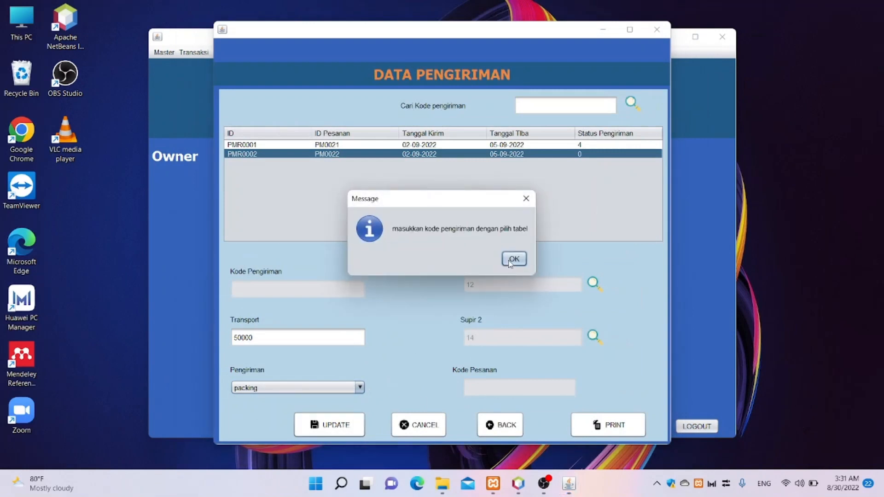
{"action": "left_click", "coordinate": [513, 259]}
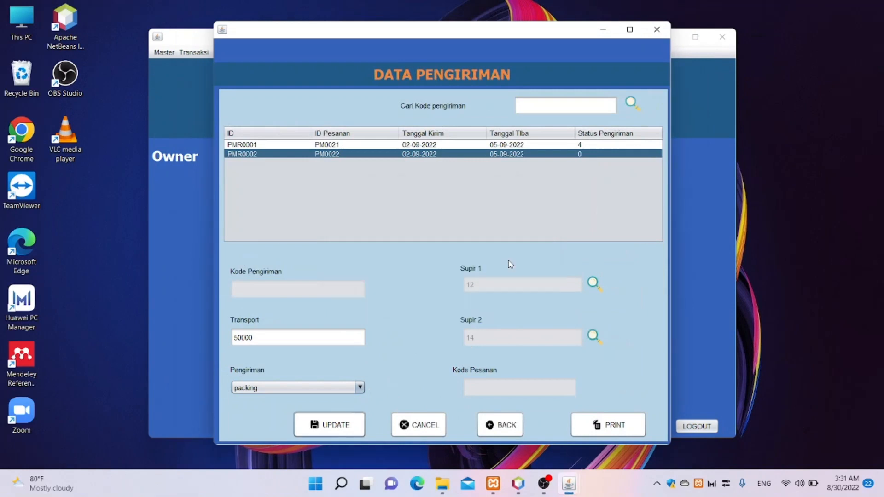
{"action": "left_click", "coordinate": [506, 154]}
{"action": "left_click", "coordinate": [336, 425]}
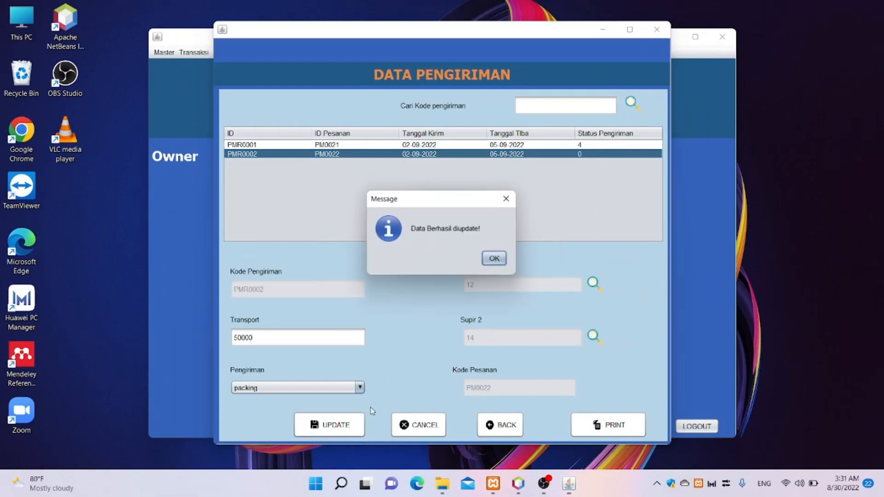
{"action": "left_click", "coordinate": [500, 260]}
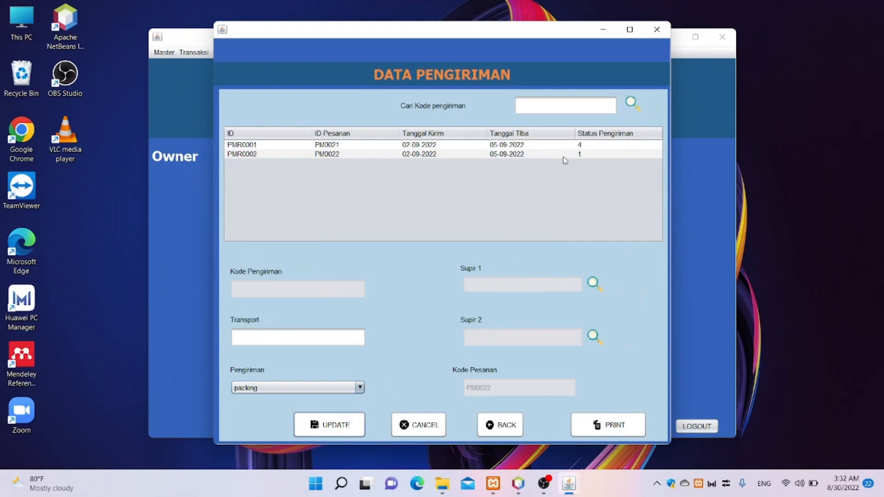
{"action": "left_click", "coordinate": [589, 156]}
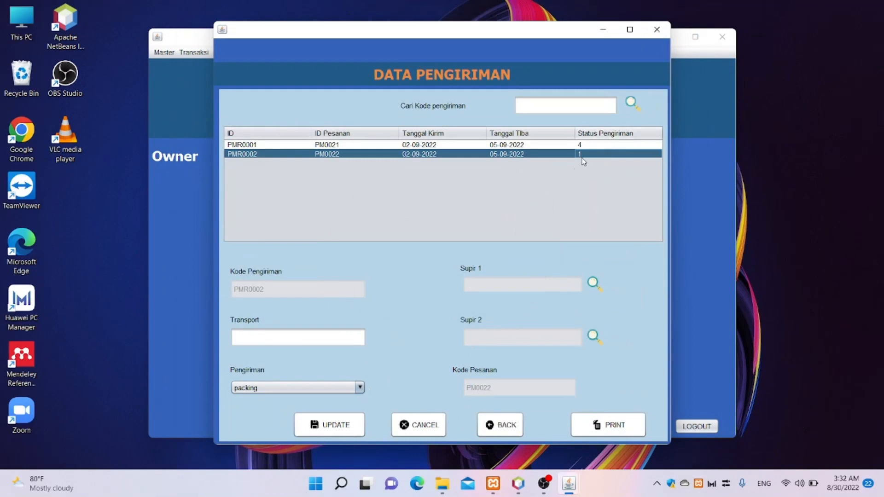
- Print the Surat Jalan for PMR0002 and scroll through the delivery note preview
{"action": "left_click", "coordinate": [601, 426]}
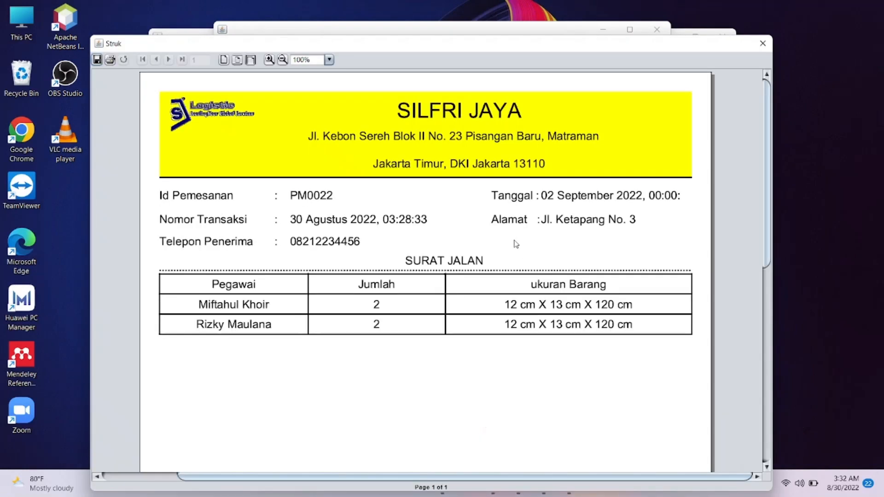
{"action": "scroll", "coordinate": [515, 243], "scroll_direction": "down", "scroll_amount": 1}
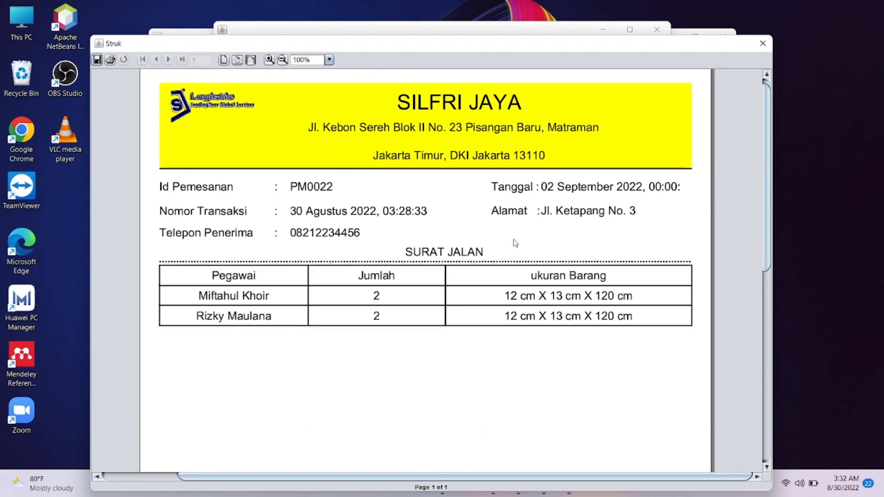
{"action": "scroll", "coordinate": [515, 243], "scroll_direction": "down", "scroll_amount": 4}
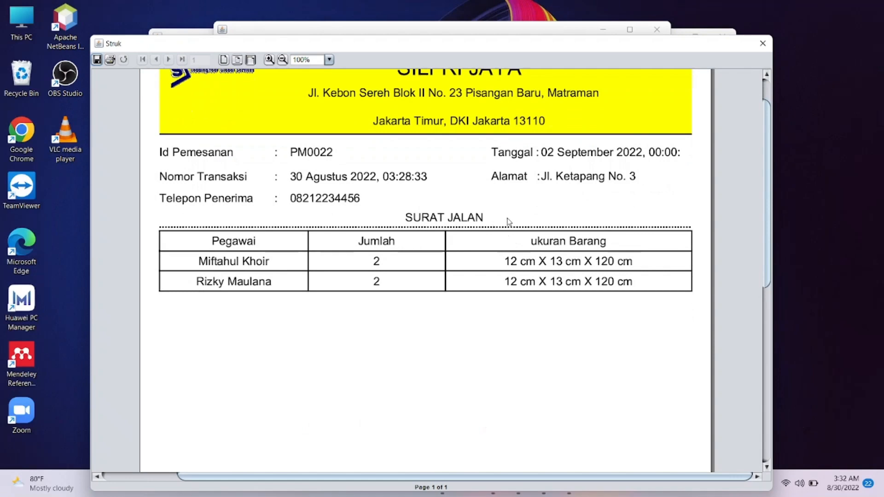
{"action": "scroll", "coordinate": [417, 250], "scroll_direction": "down", "scroll_amount": 4}
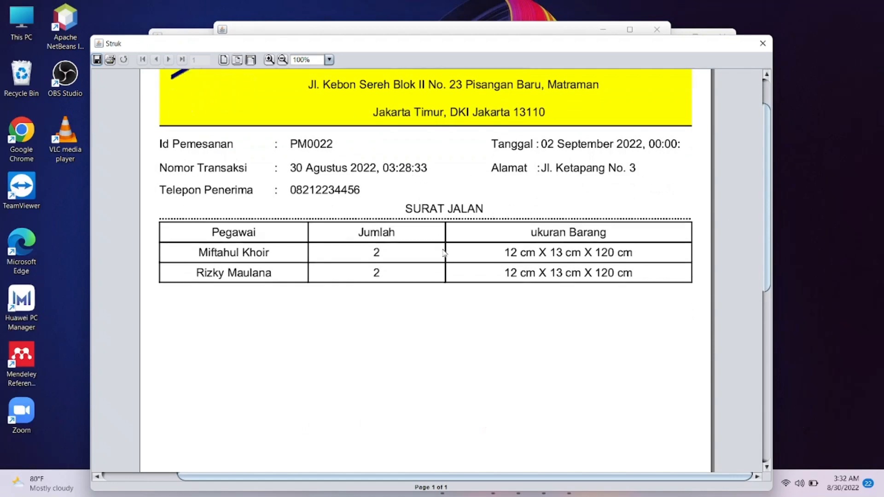
{"action": "scroll", "coordinate": [455, 250], "scroll_direction": "down", "scroll_amount": 15}
{"action": "scroll", "coordinate": [459, 250], "scroll_direction": "up", "scroll_amount": 8}
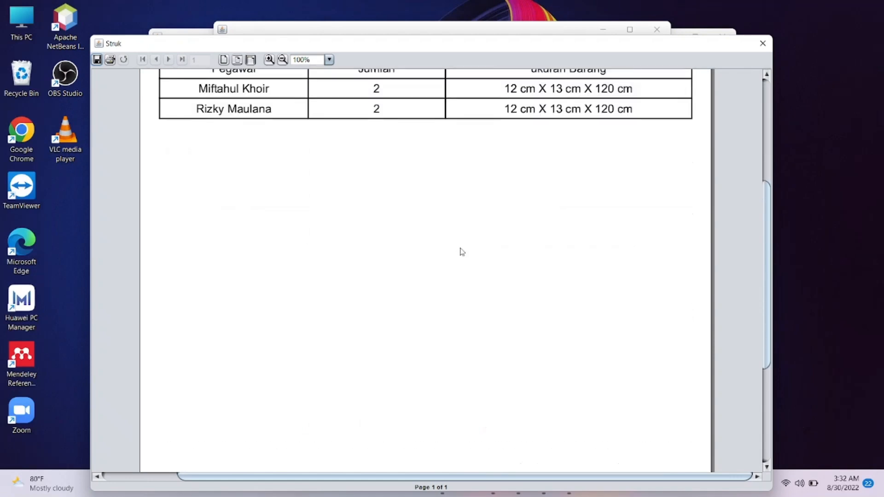
{"action": "scroll", "coordinate": [463, 252], "scroll_direction": "up", "scroll_amount": 5}
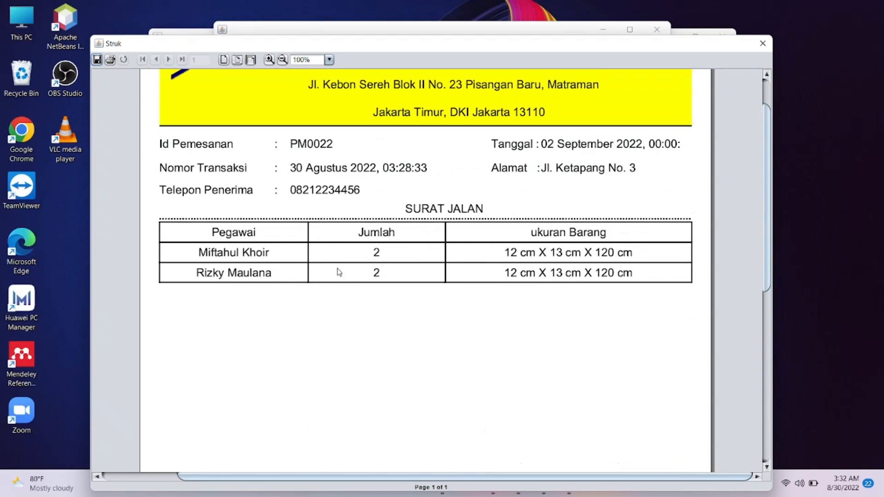
- Close the Surat Jalan preview for order PM0022 to return to Data Pengiriman
{"action": "left_click", "coordinate": [763, 43]}
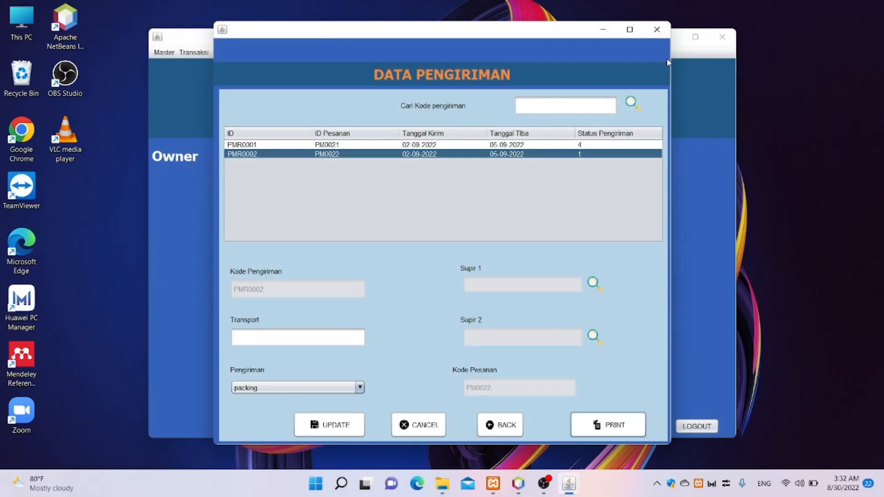
- Return to the dashboard, open Transaksi > Status Pengiriman and load shipment PMR0002
{"action": "left_click", "coordinate": [499, 424]}
{"action": "left_click", "coordinate": [194, 53]}
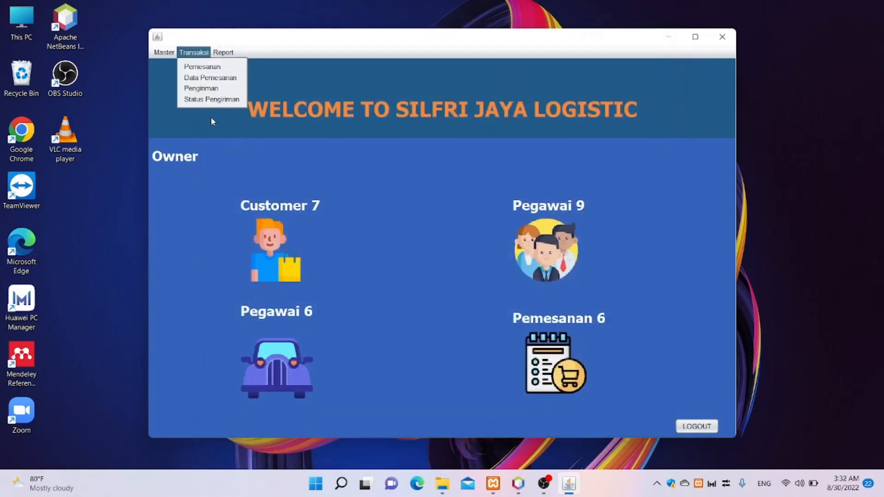
{"action": "left_click", "coordinate": [217, 95]}
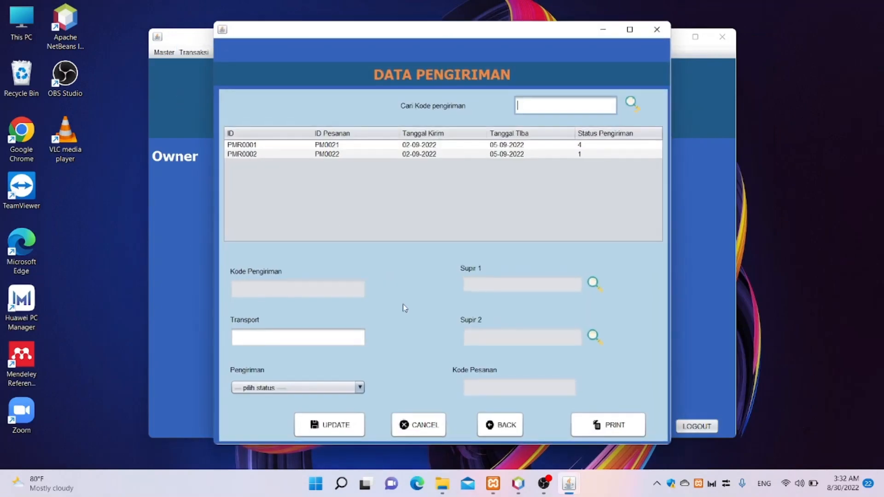
{"action": "left_click", "coordinate": [565, 154]}
- Assign employee pg0012 as first driver and search 'mif' for the second driver
{"action": "left_click", "coordinate": [595, 286]}
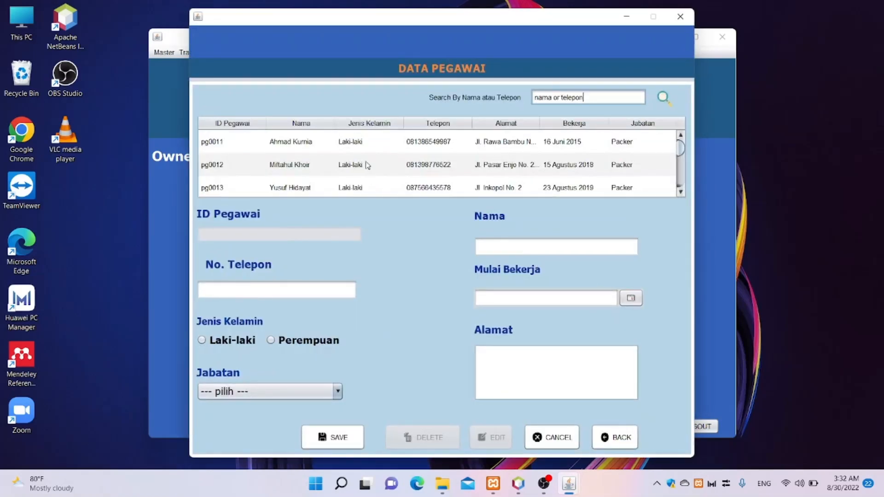
{"action": "left_click", "coordinate": [316, 165]}
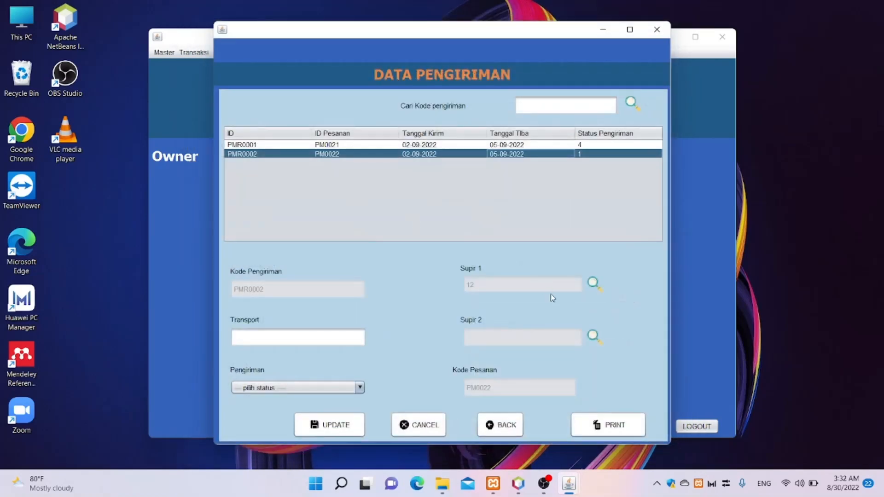
{"action": "left_click", "coordinate": [593, 335]}
{"action": "scroll", "coordinate": [367, 162], "scroll_direction": "down", "scroll_amount": 2}
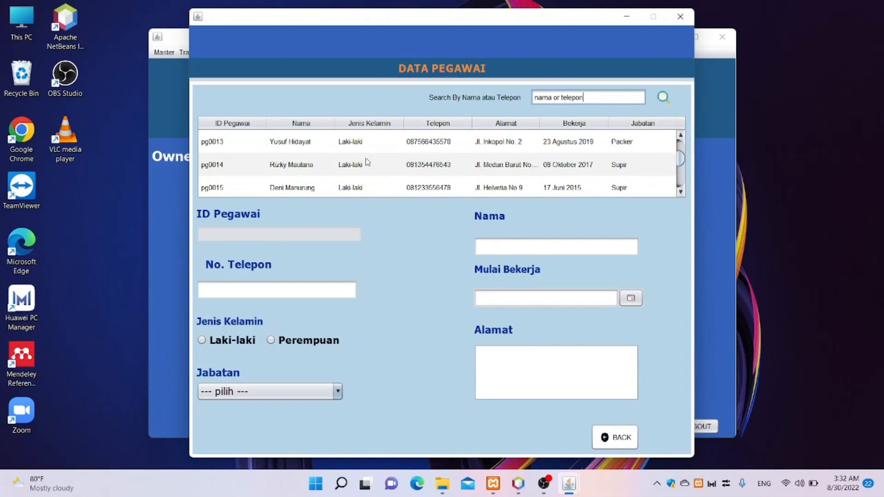
{"action": "scroll", "coordinate": [328, 177], "scroll_direction": "down", "scroll_amount": 1}
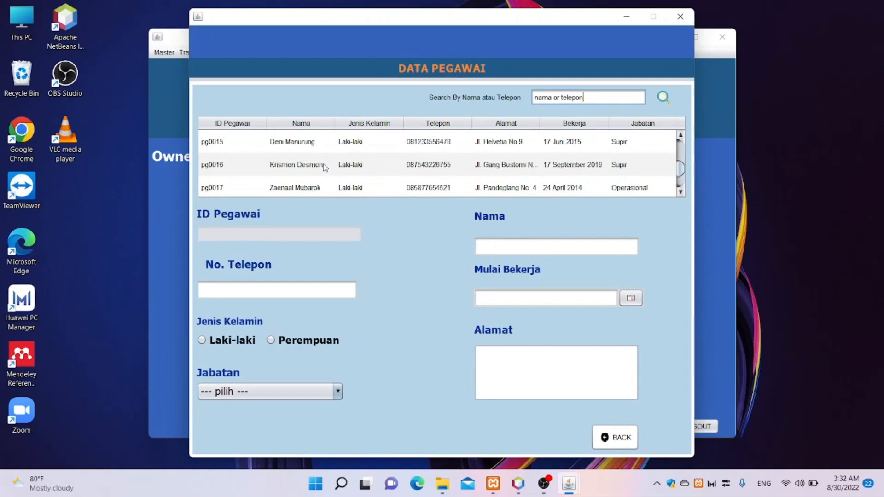
{"action": "scroll", "coordinate": [326, 167], "scroll_direction": "down", "scroll_amount": 1}
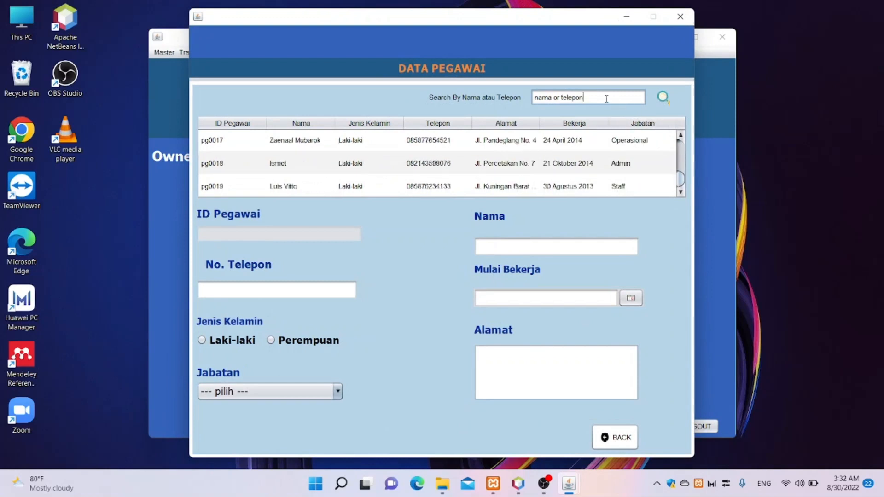
{"action": "left_click_drag", "start_coordinate": [607, 99], "coordinate": [508, 101]}
{"action": "type", "text": "miftah"}
{"action": "key", "text": "Return"}
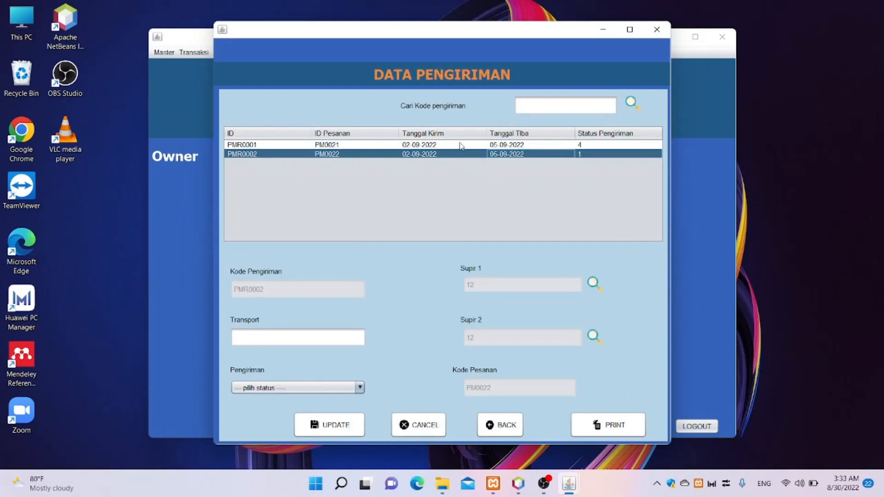
- Enter transport 50000 and status diperjalanan; the update is refused for duplicate drivers
{"action": "left_click", "coordinate": [358, 341]}
{"action": "type", "text": "50"}
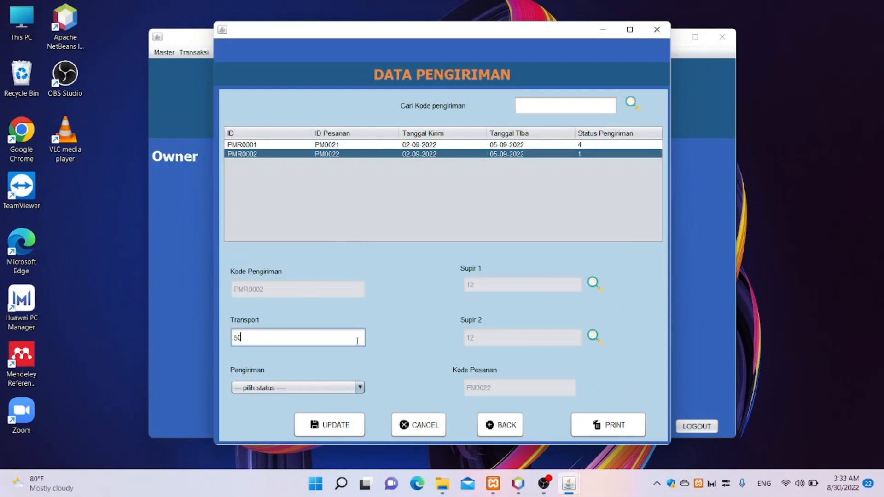
{"action": "type", "text": "000"}
{"action": "left_click", "coordinate": [353, 389]}
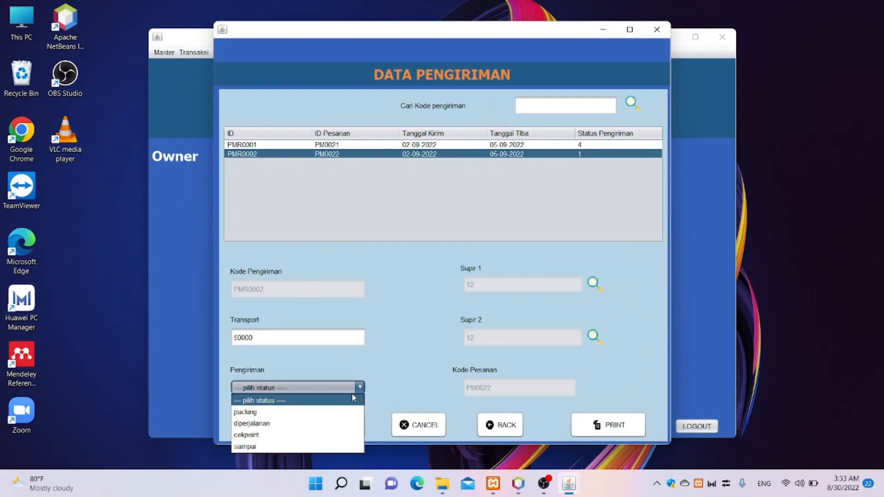
{"action": "left_click", "coordinate": [312, 424]}
{"action": "left_click", "coordinate": [312, 425]}
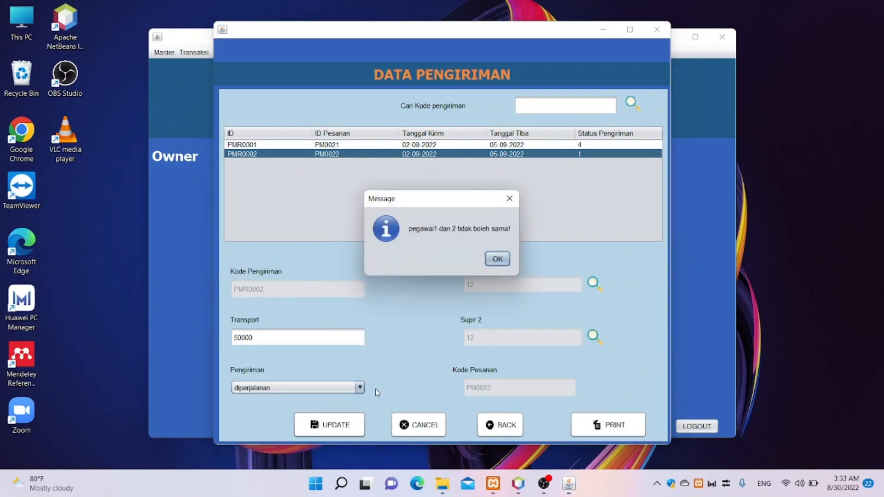
{"action": "left_click", "coordinate": [500, 259]}
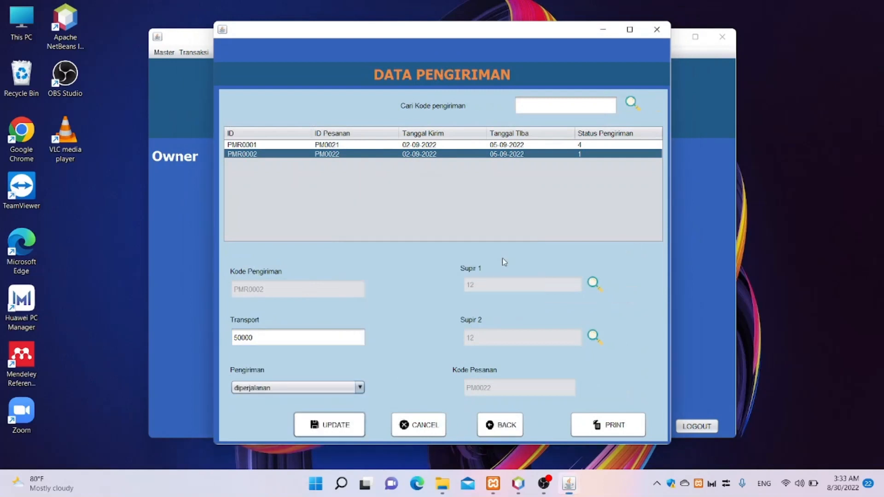
- Switch the first driver to employee pg0014 and save PMR0002 successfully
{"action": "left_click", "coordinate": [604, 289]}
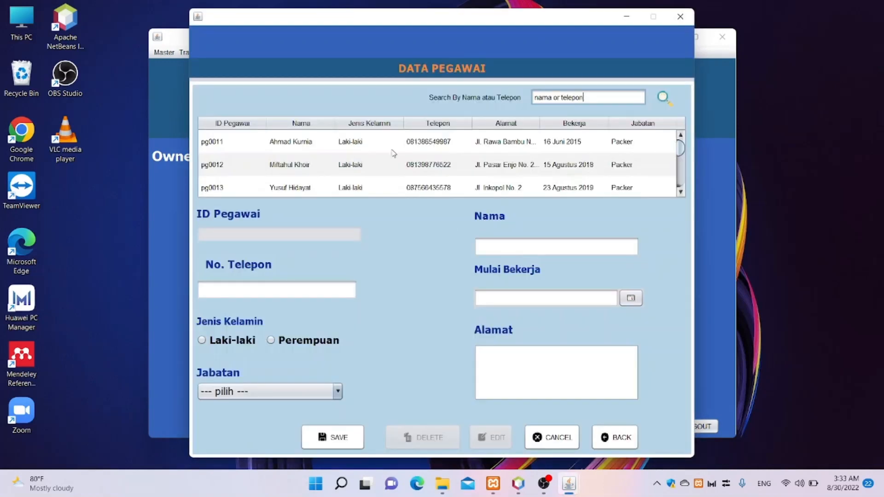
{"action": "scroll", "coordinate": [361, 179], "scroll_direction": "down", "scroll_amount": 1}
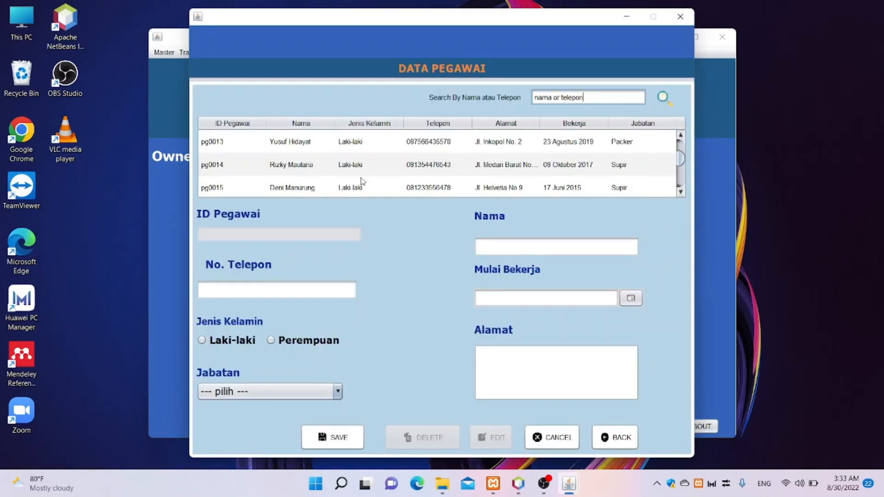
{"action": "scroll", "coordinate": [361, 178], "scroll_direction": "up", "scroll_amount": 1}
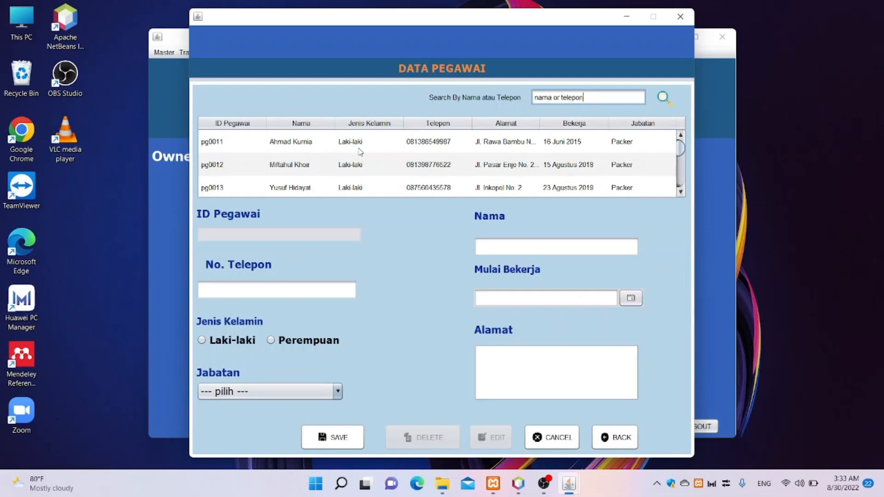
{"action": "scroll", "coordinate": [362, 154], "scroll_direction": "down", "scroll_amount": 1}
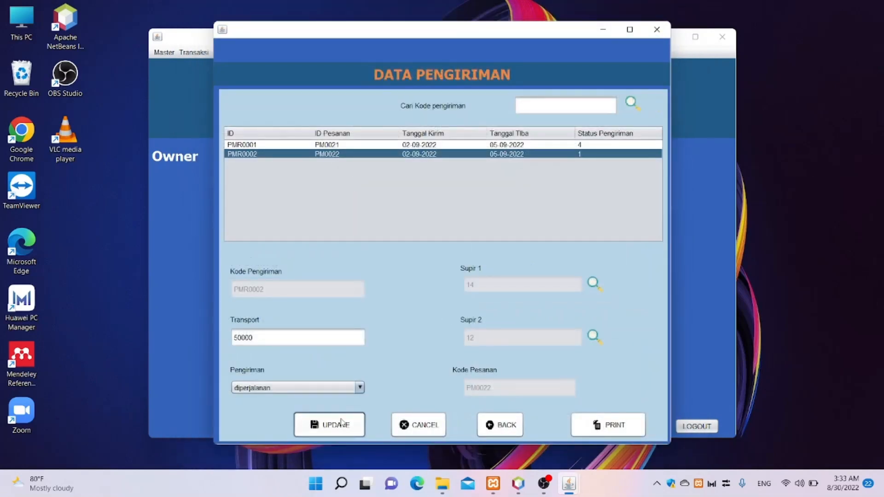
{"action": "left_click", "coordinate": [341, 422]}
{"action": "left_click", "coordinate": [496, 258]}
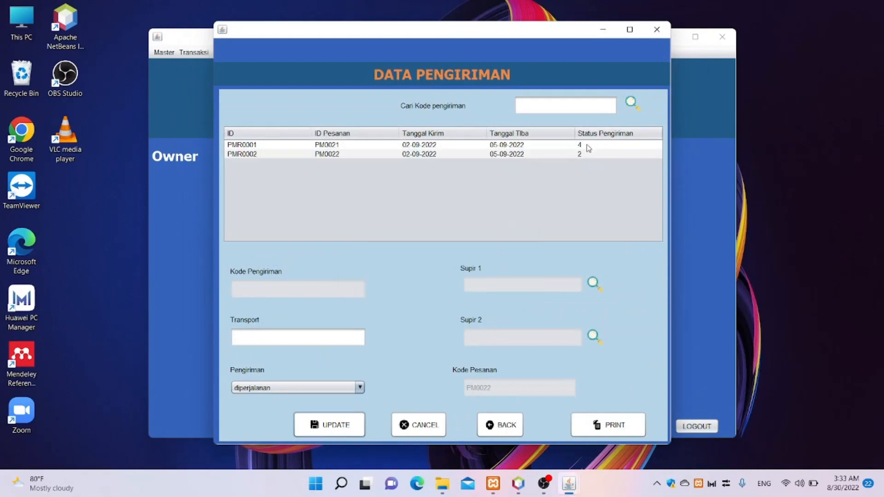
{"action": "left_click", "coordinate": [299, 388]}
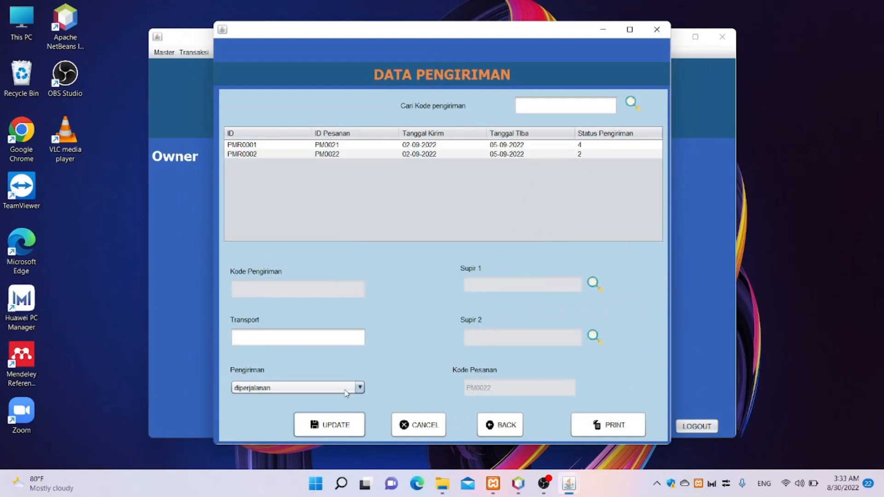
- Set status sampai, drivers 11 and 15, and transport cost 50000
{"action": "left_click", "coordinate": [301, 447]}
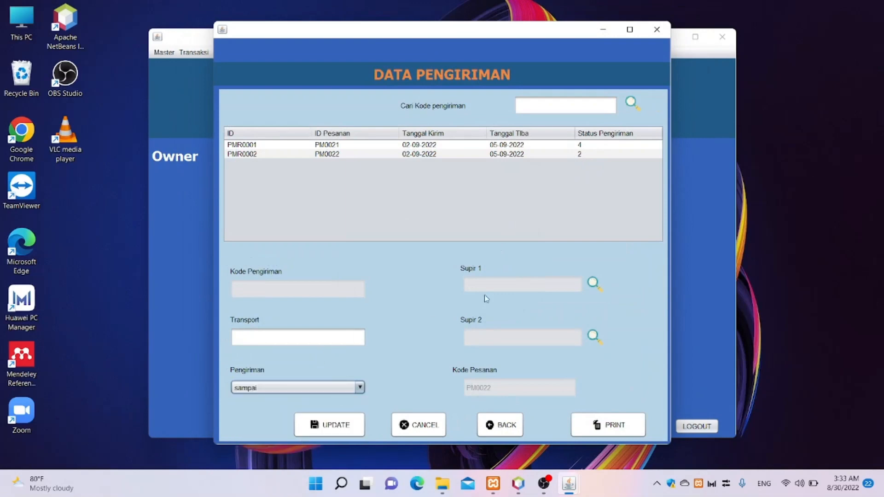
{"action": "left_click", "coordinate": [598, 285]}
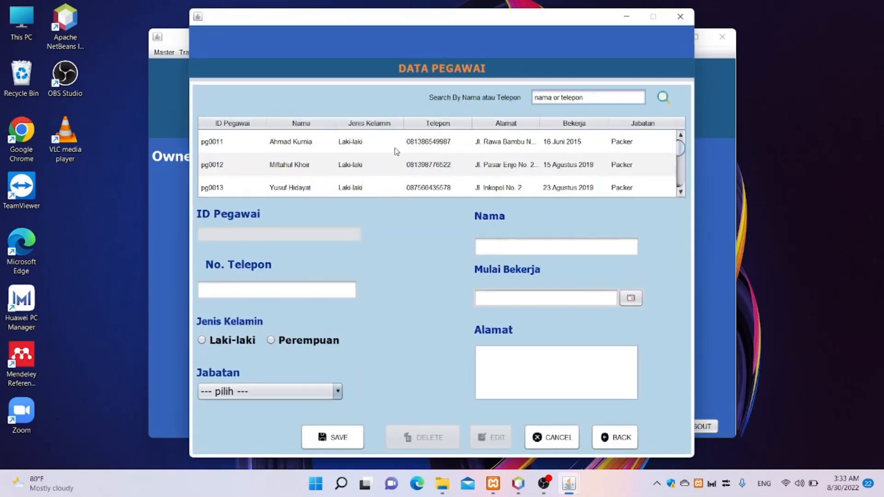
{"action": "left_click", "coordinate": [397, 147]}
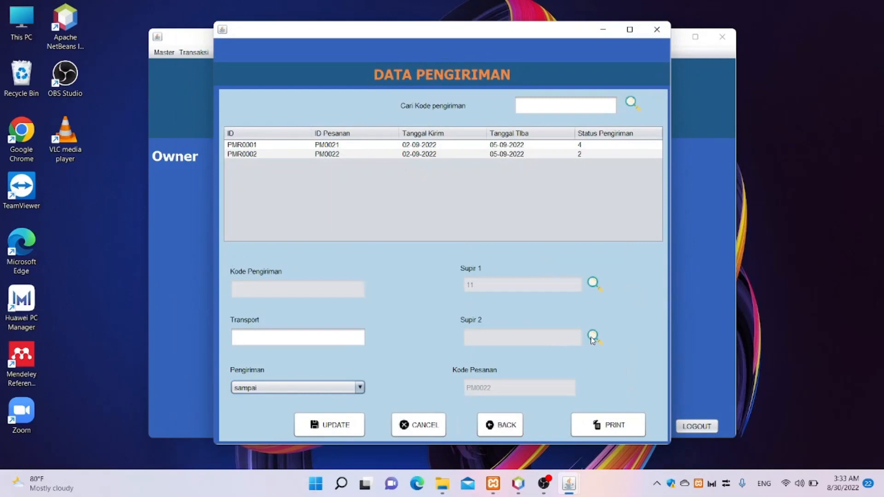
{"action": "left_click", "coordinate": [593, 338]}
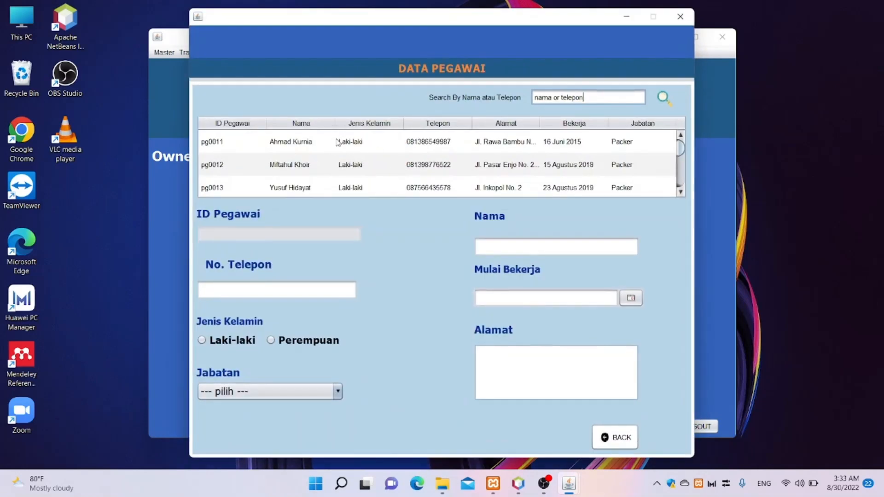
{"action": "scroll", "coordinate": [321, 186], "scroll_direction": "down", "scroll_amount": 1}
{"action": "scroll", "coordinate": [323, 186], "scroll_direction": "down", "scroll_amount": 2}
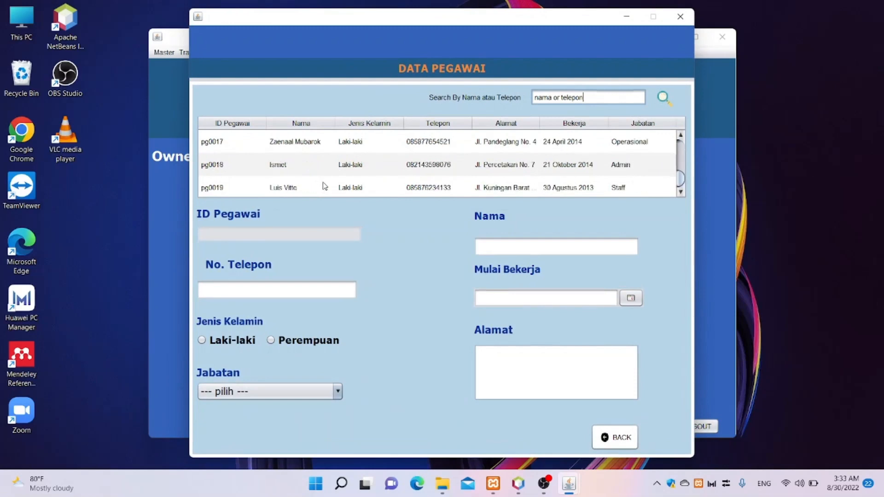
{"action": "scroll", "coordinate": [325, 183], "scroll_direction": "up", "scroll_amount": 1}
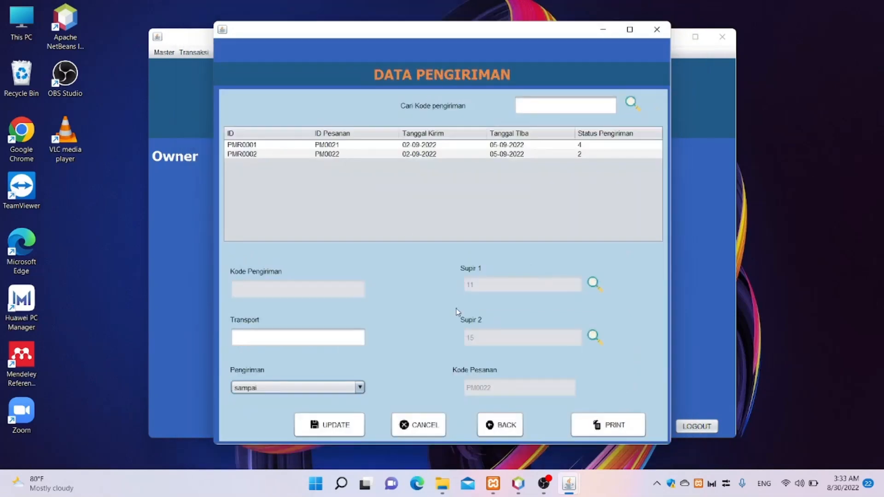
{"action": "left_click", "coordinate": [332, 343]}
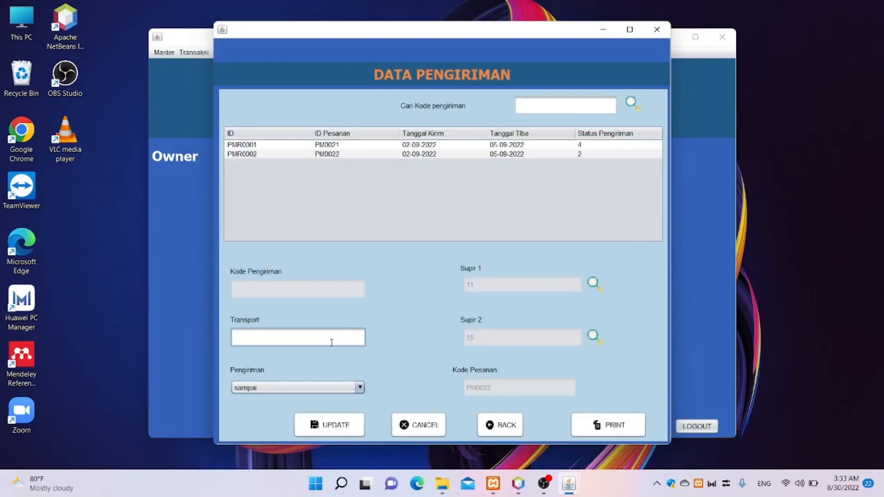
{"action": "type", "text": "50000"}
- Select row PMR0002 after the reminder and save the shipment update
{"action": "left_click", "coordinate": [329, 425]}
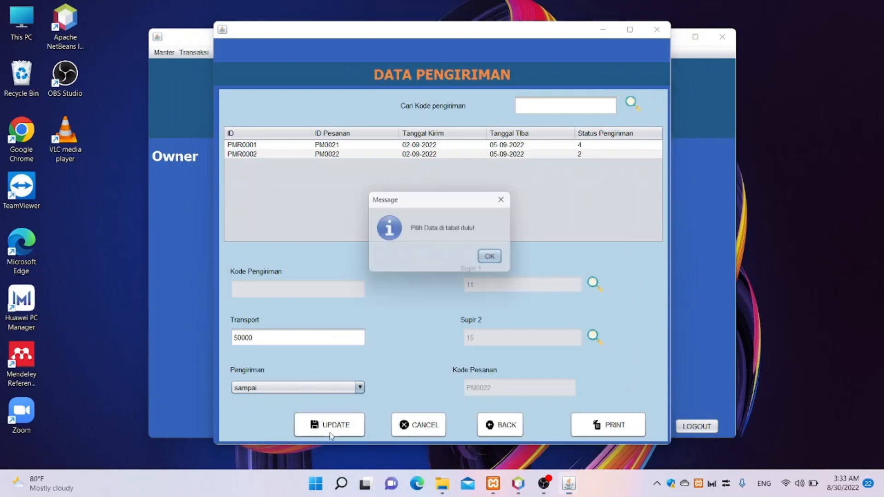
{"action": "left_click", "coordinate": [500, 264]}
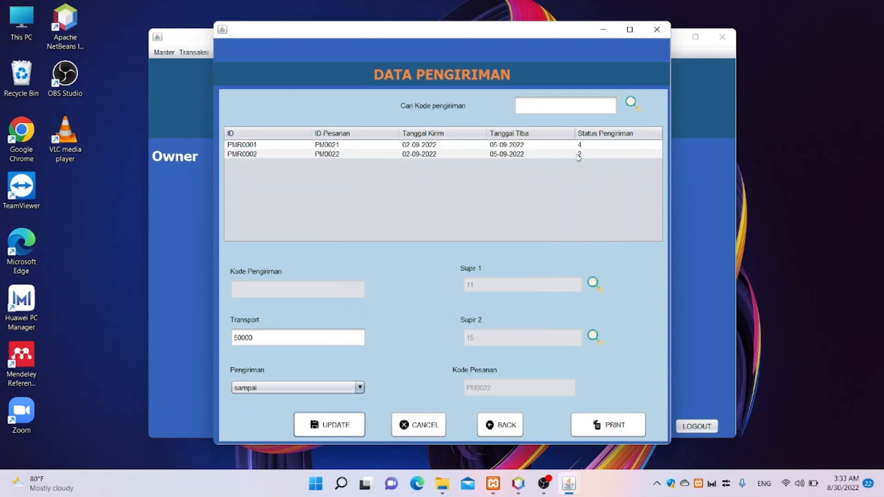
{"action": "left_click", "coordinate": [578, 155]}
{"action": "left_click", "coordinate": [308, 425]}
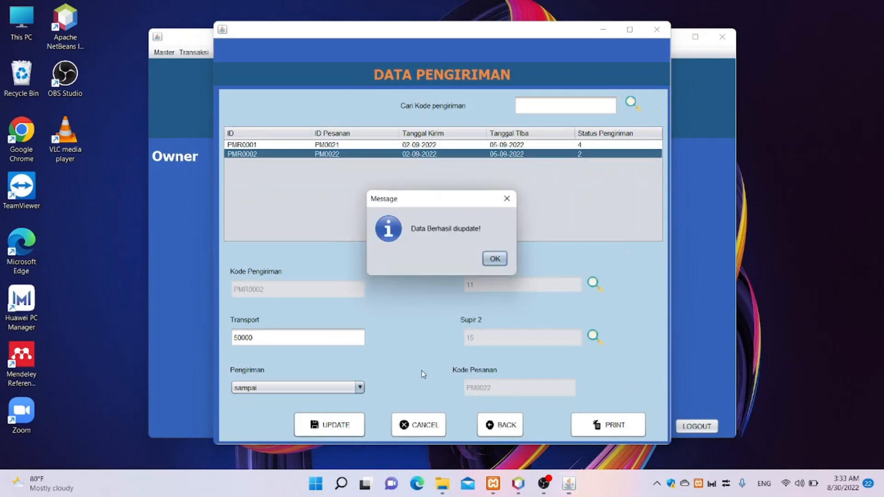
{"action": "left_click", "coordinate": [502, 260]}
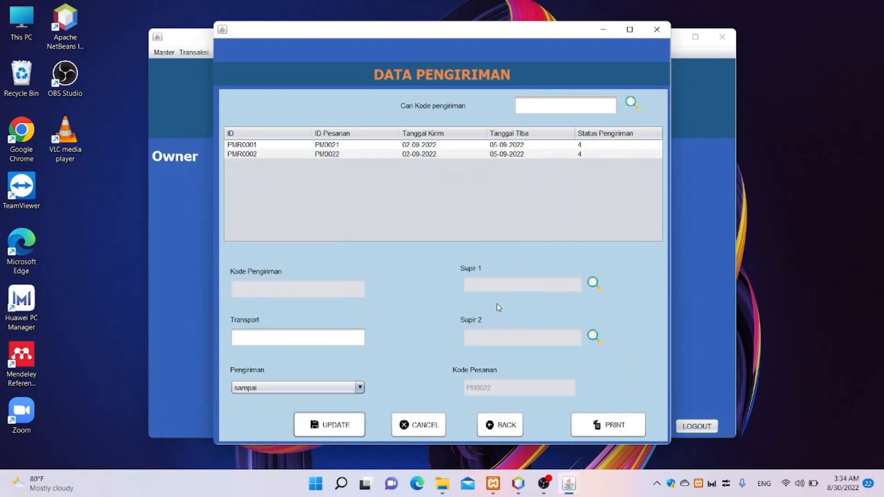
- Keep status sampai, select PMR0002 now showing status 4, and close the shipment form
{"action": "left_click", "coordinate": [355, 388]}
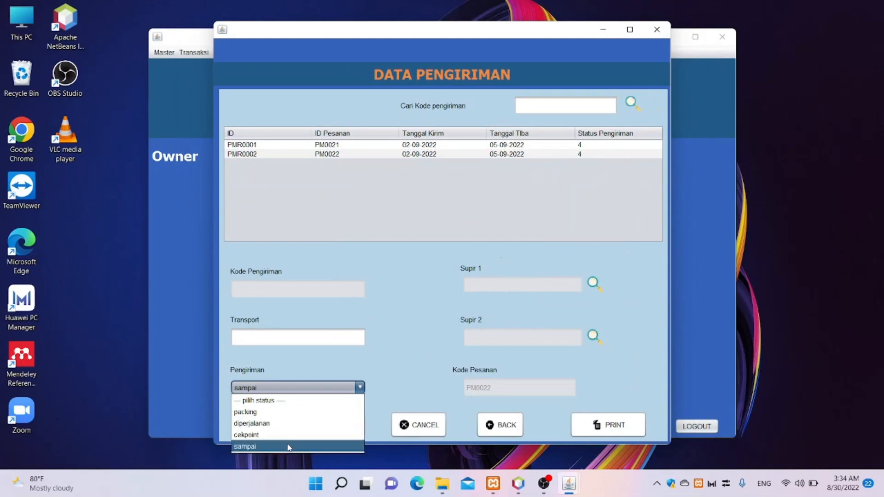
{"action": "left_click", "coordinate": [359, 389]}
{"action": "left_click", "coordinate": [587, 154]}
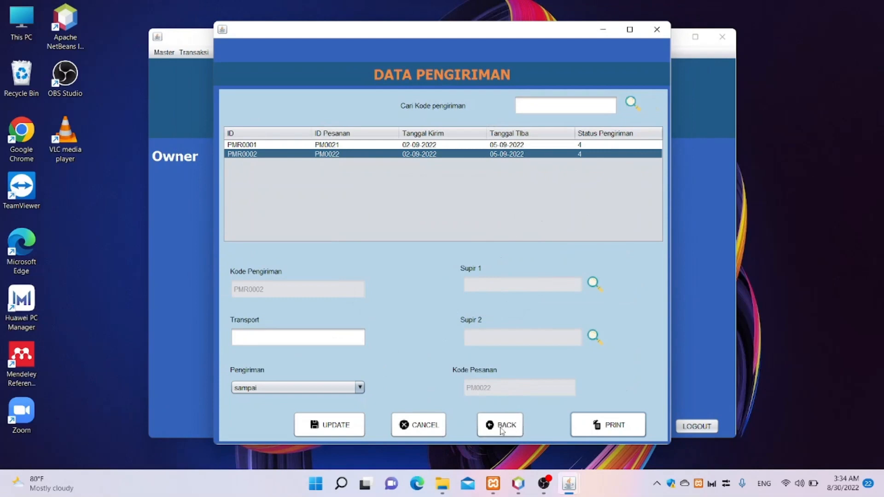
{"action": "left_click", "coordinate": [501, 429]}
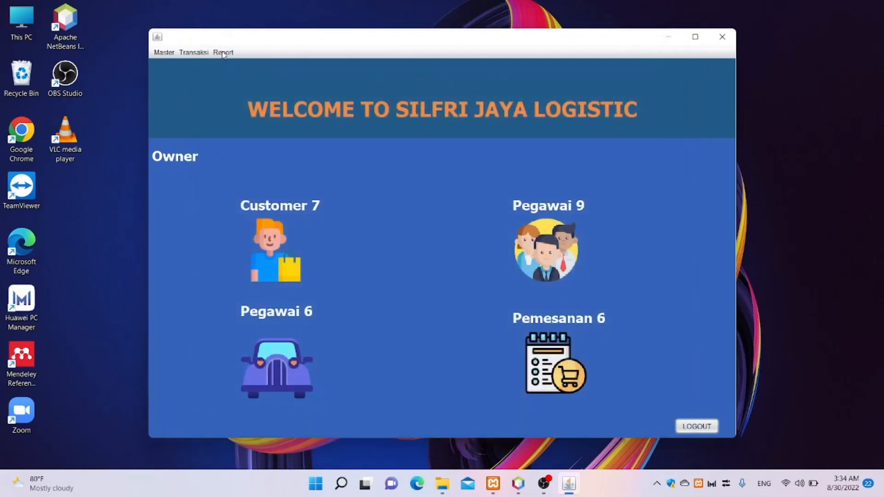
- Open Laporan Pengiriman filtered to status sampai
{"action": "left_click", "coordinate": [223, 54]}
{"action": "left_click", "coordinate": [262, 88]}
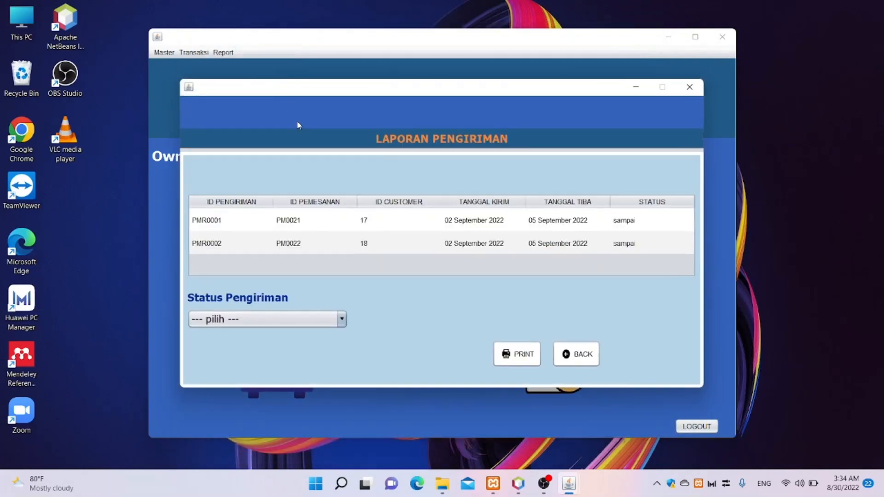
{"action": "left_click", "coordinate": [342, 319]}
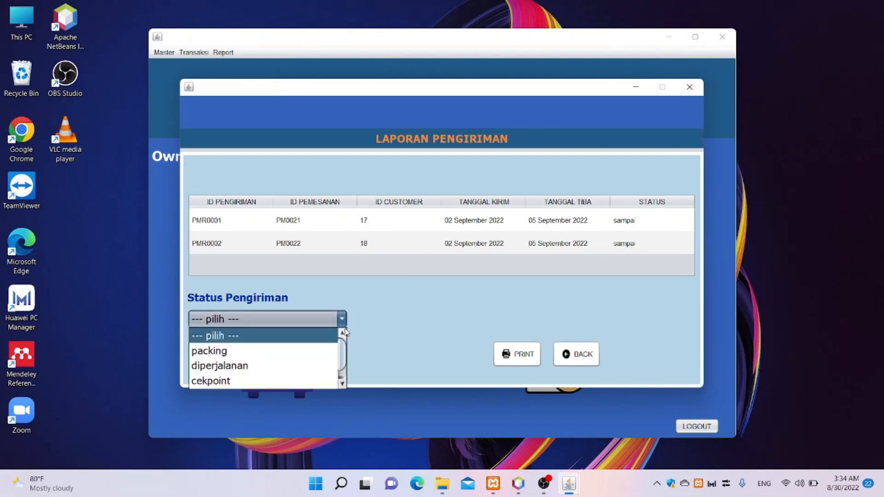
{"action": "scroll", "coordinate": [315, 369], "scroll_direction": "down", "scroll_amount": 1}
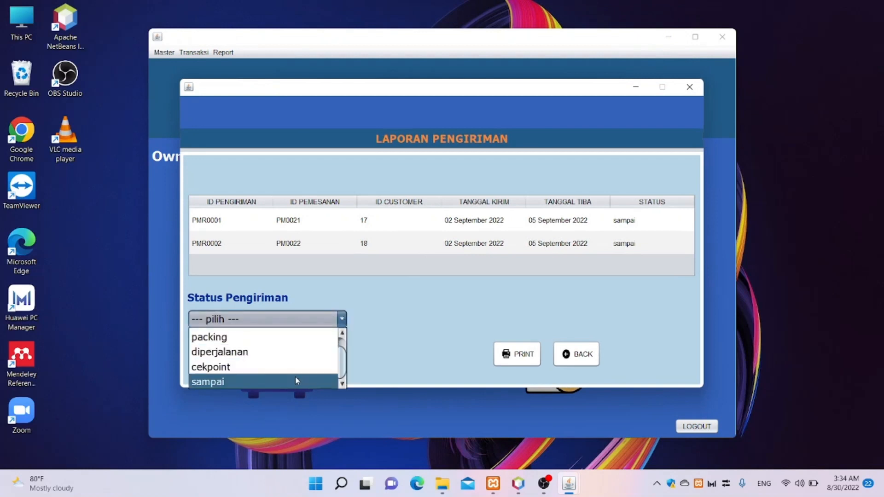
{"action": "left_click", "coordinate": [296, 378]}
- Print the shipment report for PMR0001 and PMR0002, review it, and close the viewer
{"action": "left_click", "coordinate": [636, 243]}
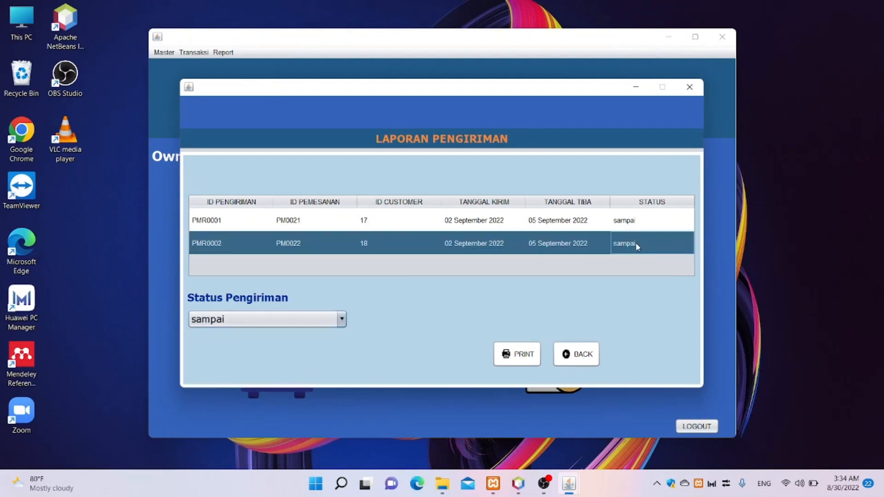
{"action": "left_click", "coordinate": [527, 361]}
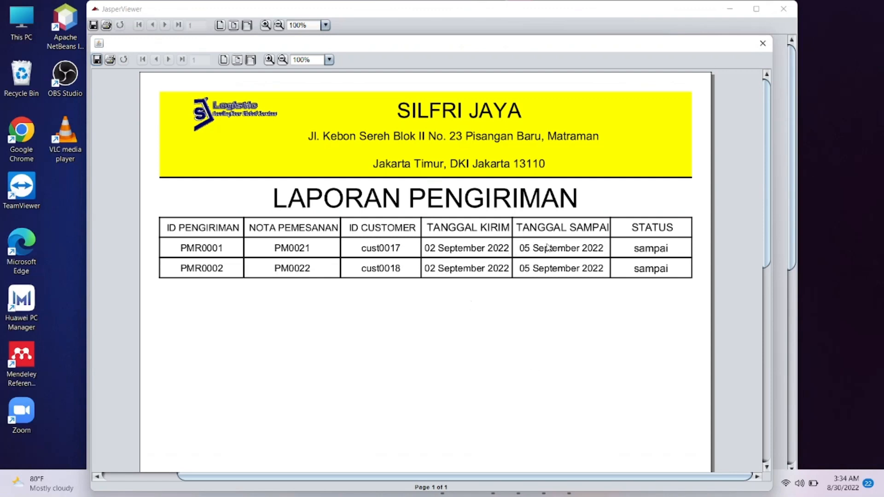
{"action": "scroll", "coordinate": [606, 281], "scroll_direction": "down", "scroll_amount": 1}
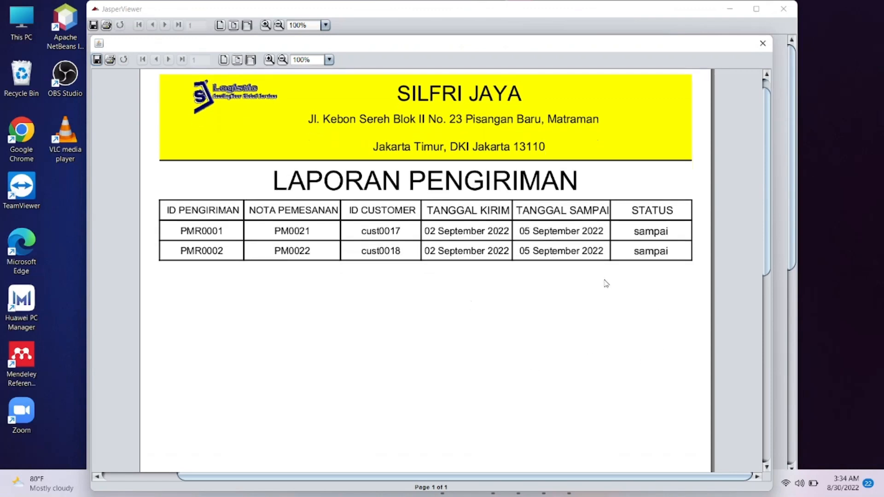
{"action": "scroll", "coordinate": [623, 230], "scroll_direction": "down", "scroll_amount": 3}
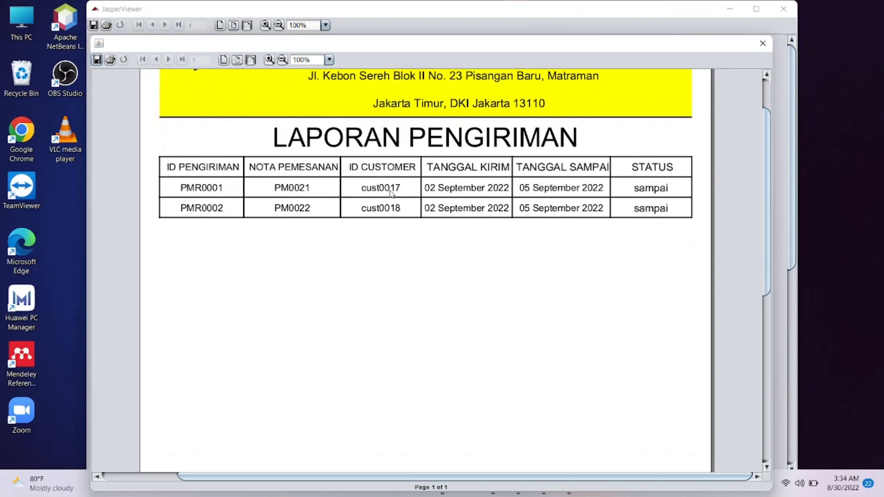
{"action": "left_click", "coordinate": [763, 42]}
{"action": "left_click", "coordinate": [783, 8]}
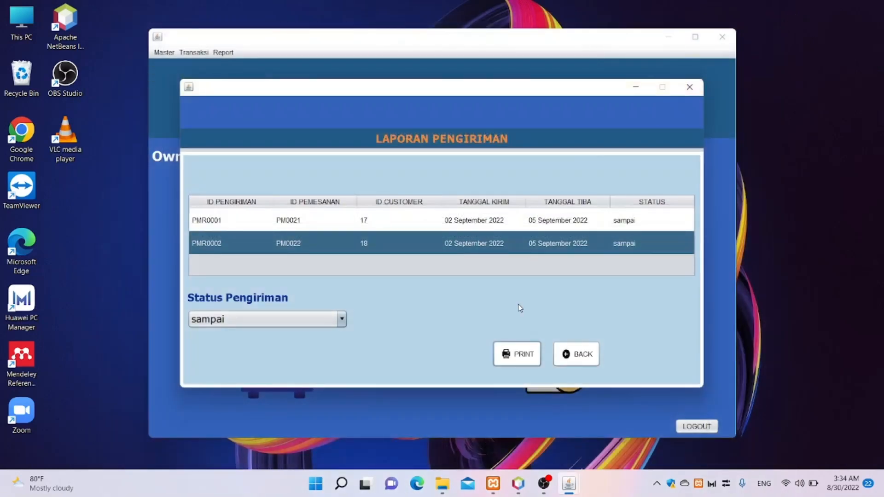
- Preview the Laporan Pembayaran report with its two payments, then close it
{"action": "left_click", "coordinate": [579, 354]}
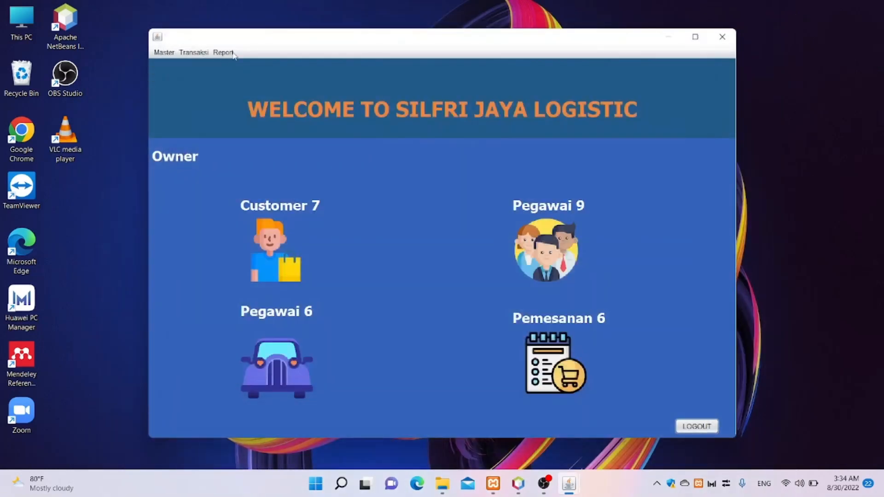
{"action": "left_click", "coordinate": [233, 53]}
{"action": "left_click", "coordinate": [237, 65]}
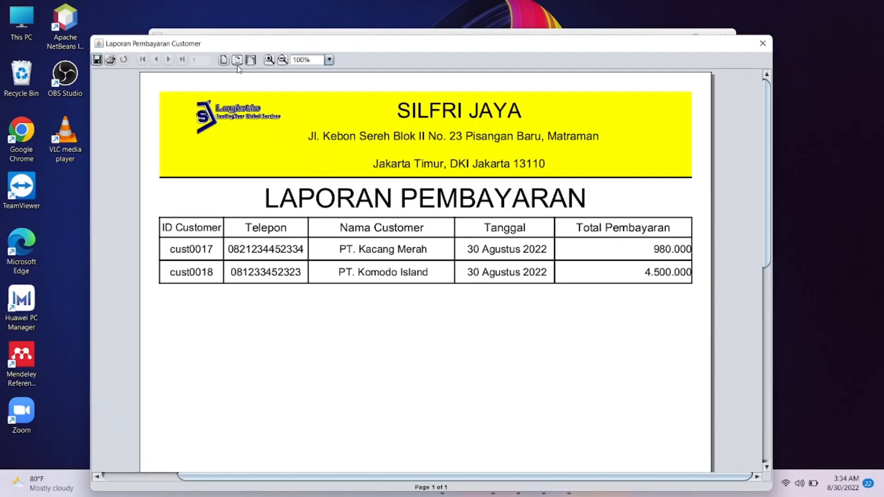
{"action": "scroll", "coordinate": [481, 235], "scroll_direction": "down", "scroll_amount": 8}
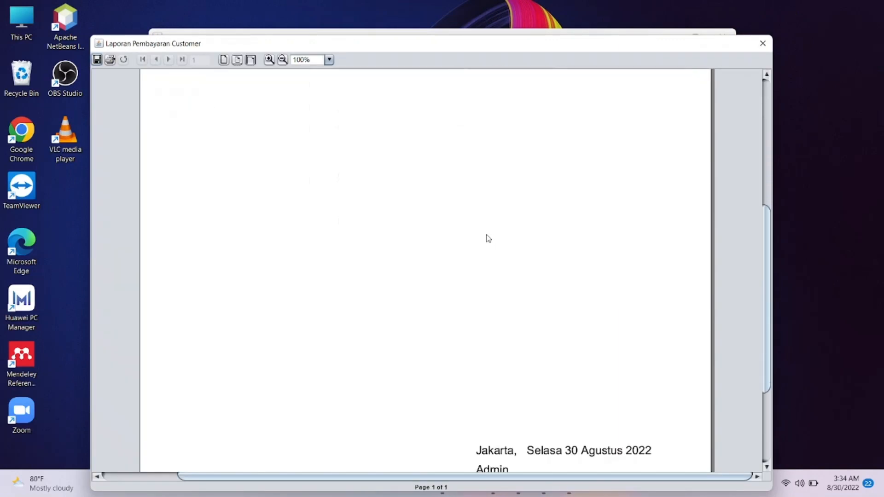
{"action": "scroll", "coordinate": [488, 238], "scroll_direction": "down", "scroll_amount": 3}
{"action": "scroll", "coordinate": [488, 235], "scroll_direction": "up", "scroll_amount": 5}
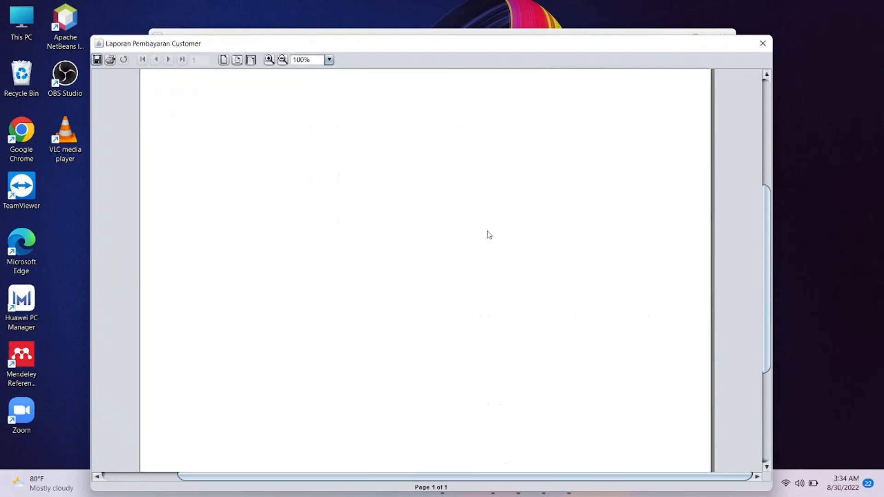
{"action": "scroll", "coordinate": [489, 235], "scroll_direction": "up", "scroll_amount": 4}
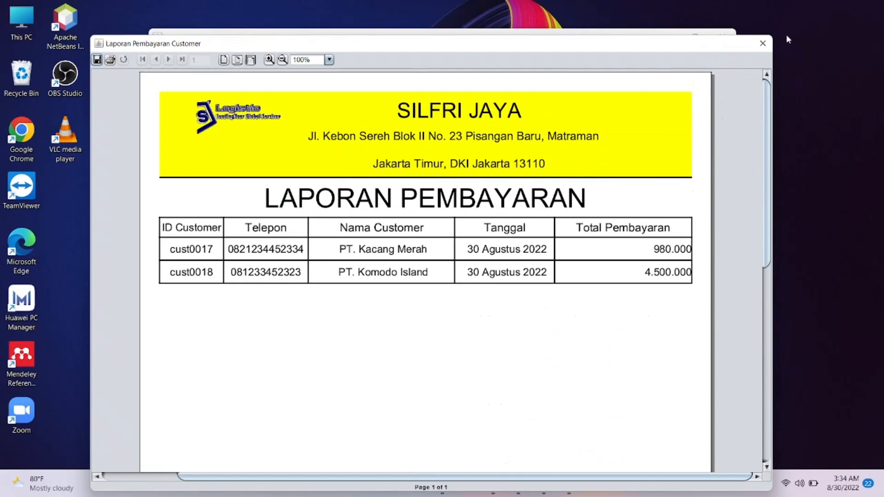
{"action": "left_click", "coordinate": [763, 45]}
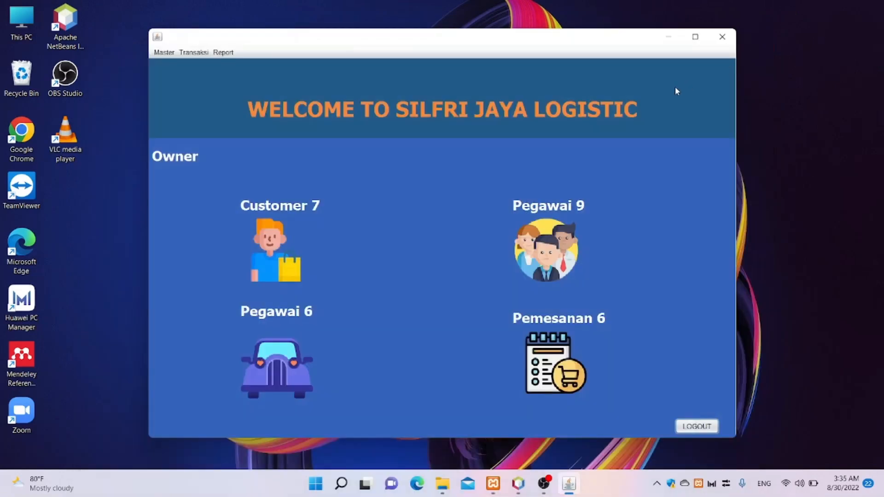
{"action": "left_click", "coordinate": [224, 53]}
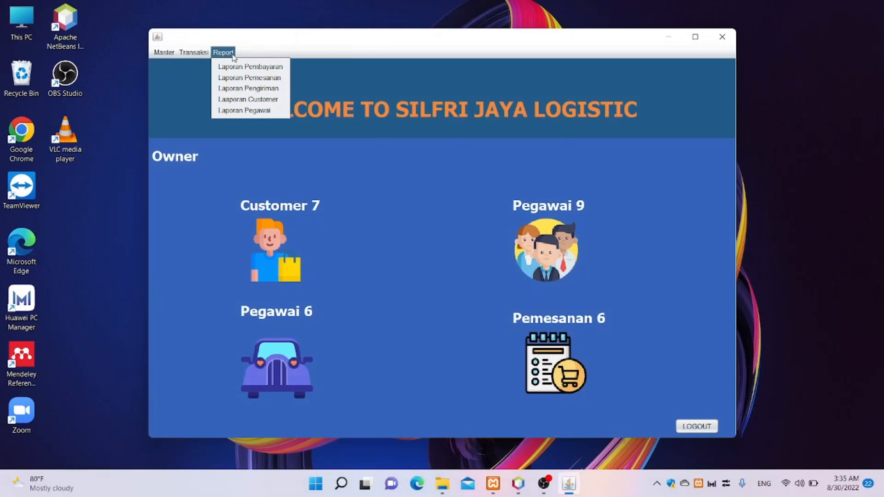
{"action": "left_click", "coordinate": [247, 78]}
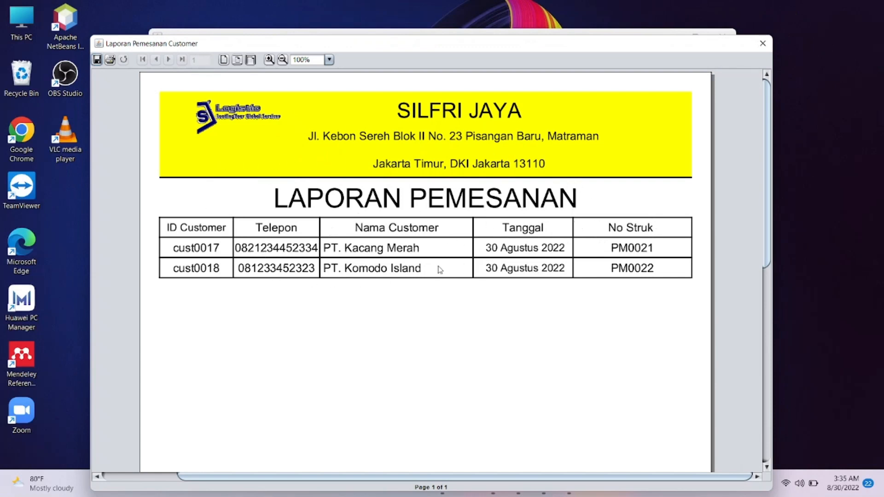
{"action": "scroll", "coordinate": [539, 315], "scroll_direction": "down", "scroll_amount": 5}
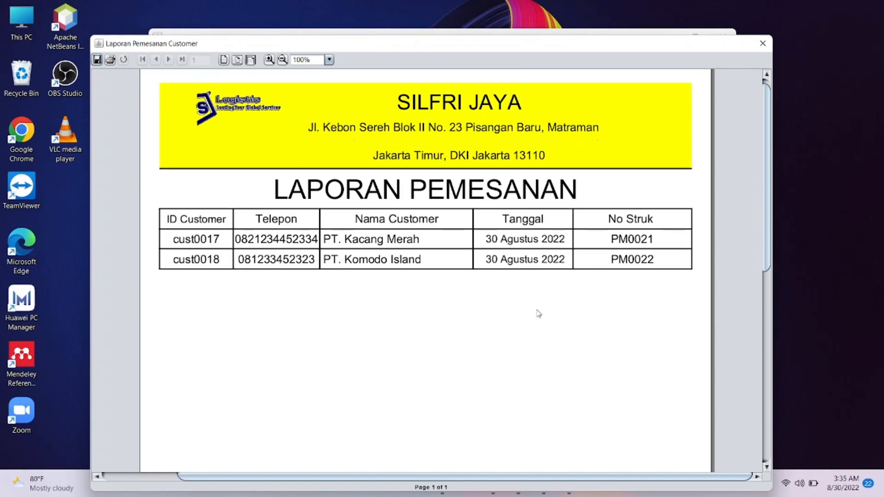
{"action": "scroll", "coordinate": [541, 315], "scroll_direction": "down", "scroll_amount": 3}
{"action": "scroll", "coordinate": [536, 302], "scroll_direction": "up", "scroll_amount": 6}
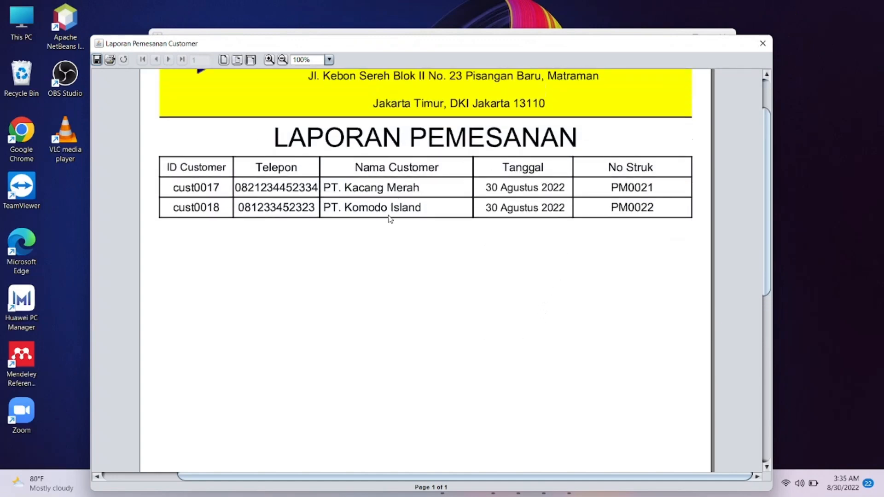
{"action": "scroll", "coordinate": [519, 336], "scroll_direction": "down", "scroll_amount": 4}
{"action": "left_click", "coordinate": [762, 43]}
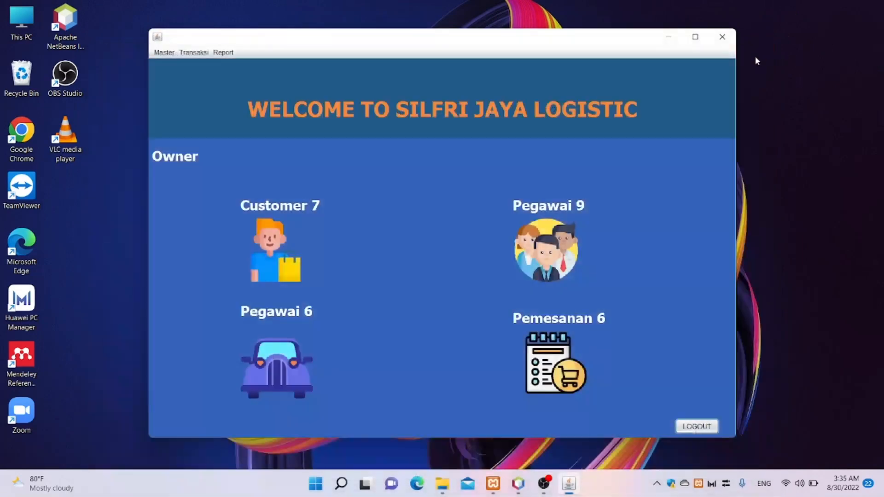
{"action": "left_click", "coordinate": [224, 52]}
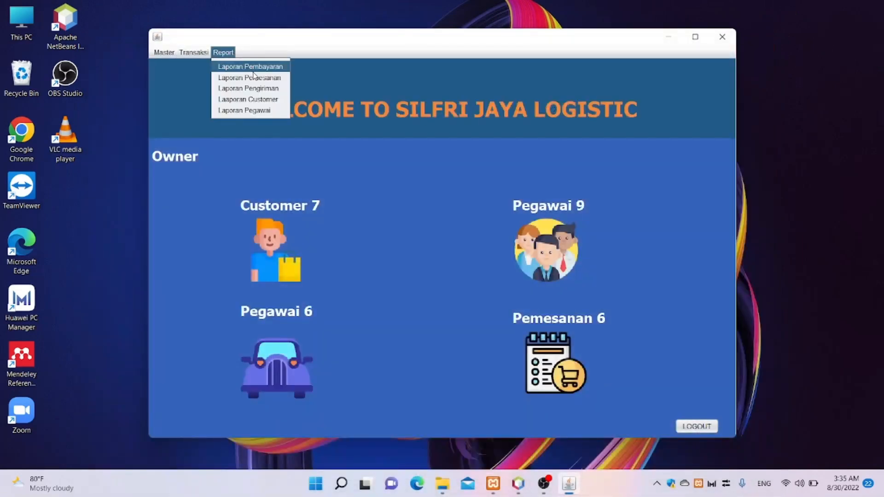
{"action": "left_click", "coordinate": [270, 100]}
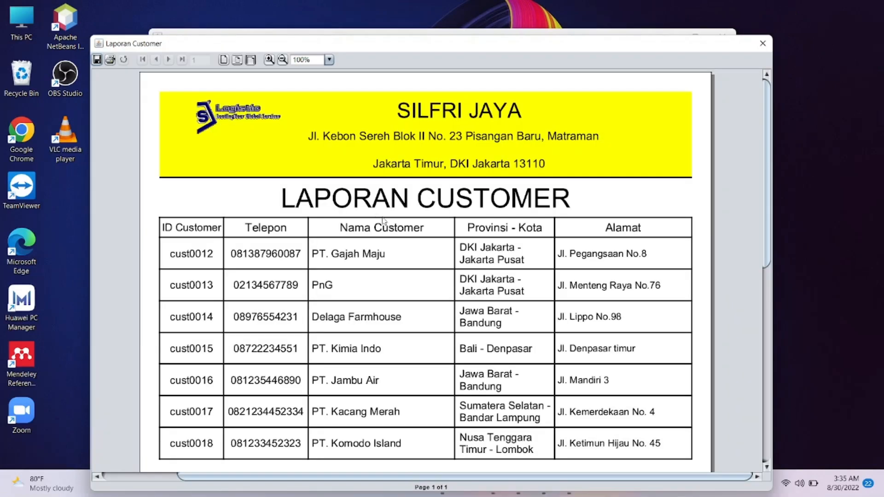
{"action": "scroll", "coordinate": [382, 221], "scroll_direction": "down", "scroll_amount": 3}
{"action": "scroll", "coordinate": [383, 221], "scroll_direction": "up", "scroll_amount": 3}
{"action": "scroll", "coordinate": [388, 219], "scroll_direction": "down", "scroll_amount": 9}
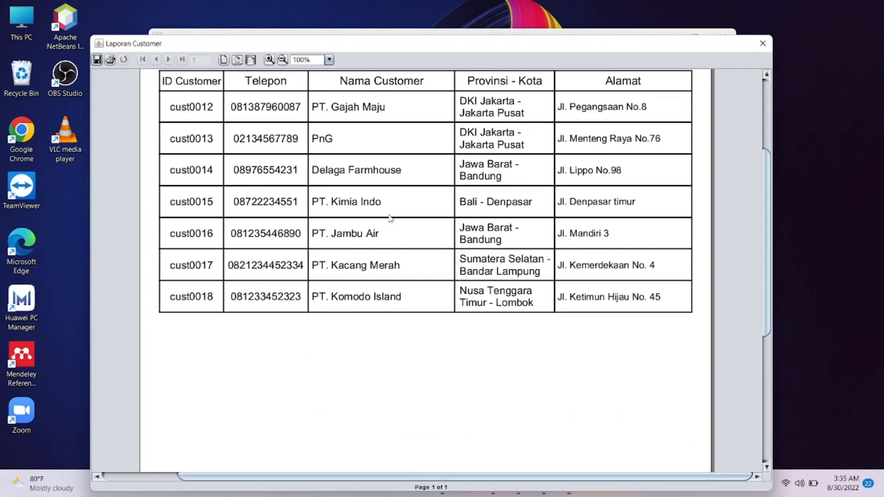
{"action": "scroll", "coordinate": [413, 221], "scroll_direction": "up", "scroll_amount": 3}
{"action": "scroll", "coordinate": [413, 221], "scroll_direction": "up", "scroll_amount": 6}
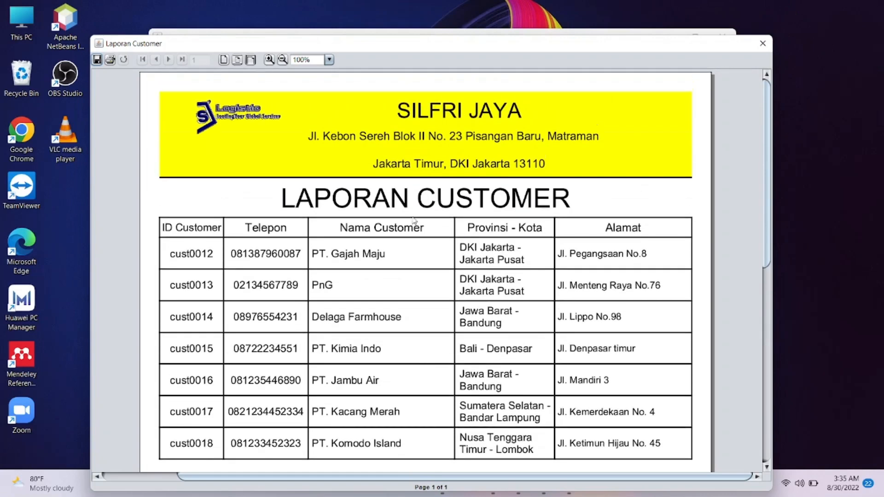
{"action": "scroll", "coordinate": [402, 294], "scroll_direction": "down", "scroll_amount": 3}
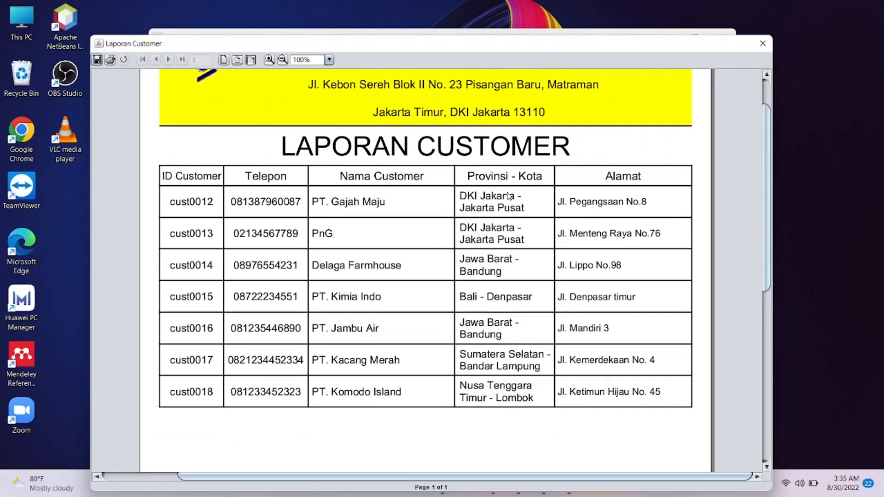
{"action": "left_click", "coordinate": [763, 41]}
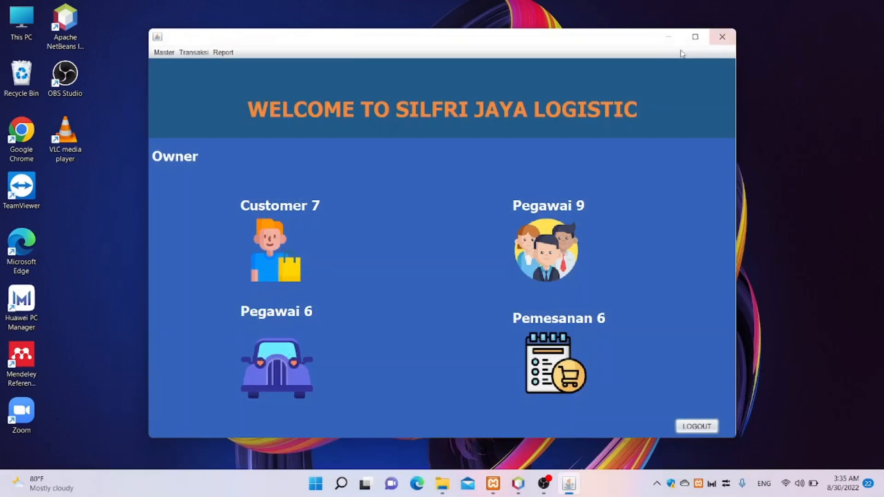
- Review the Laporan Pegawai report (pg0011–pg0019), close it, and log out
{"action": "left_click", "coordinate": [223, 52]}
{"action": "left_click", "coordinate": [246, 111]}
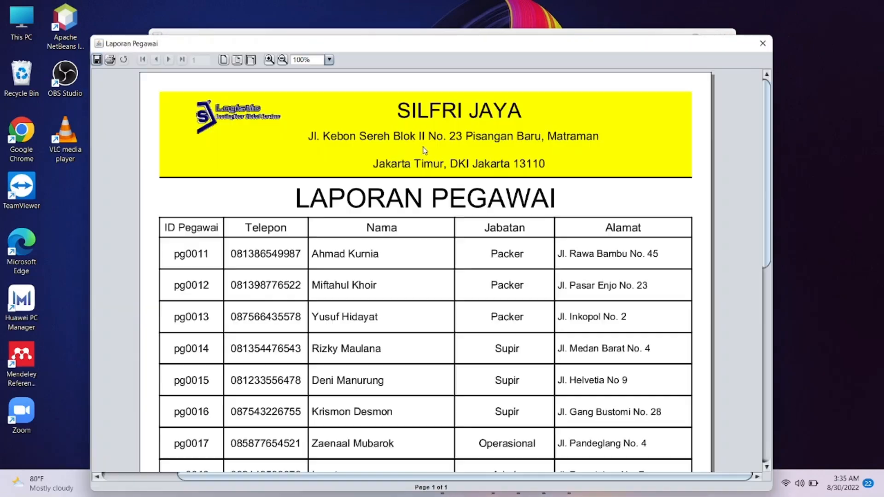
{"action": "scroll", "coordinate": [424, 150], "scroll_direction": "down", "scroll_amount": 8}
{"action": "scroll", "coordinate": [425, 150], "scroll_direction": "up", "scroll_amount": 3}
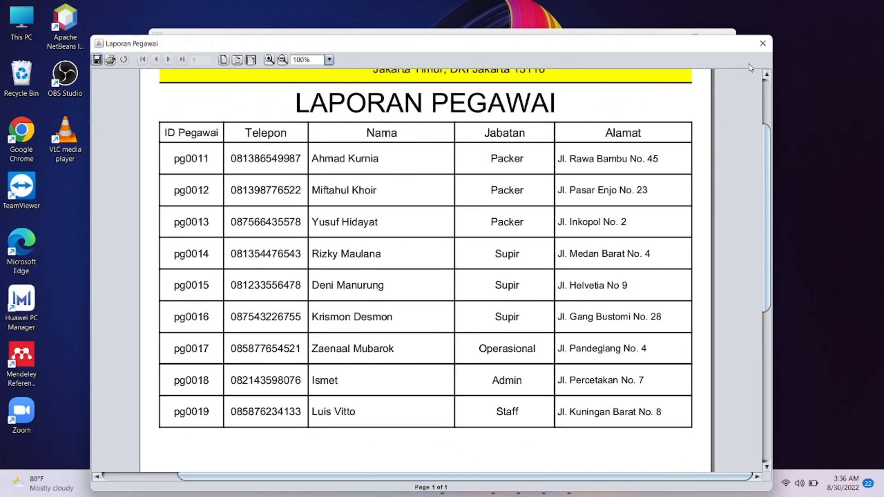
{"action": "left_click", "coordinate": [763, 44]}
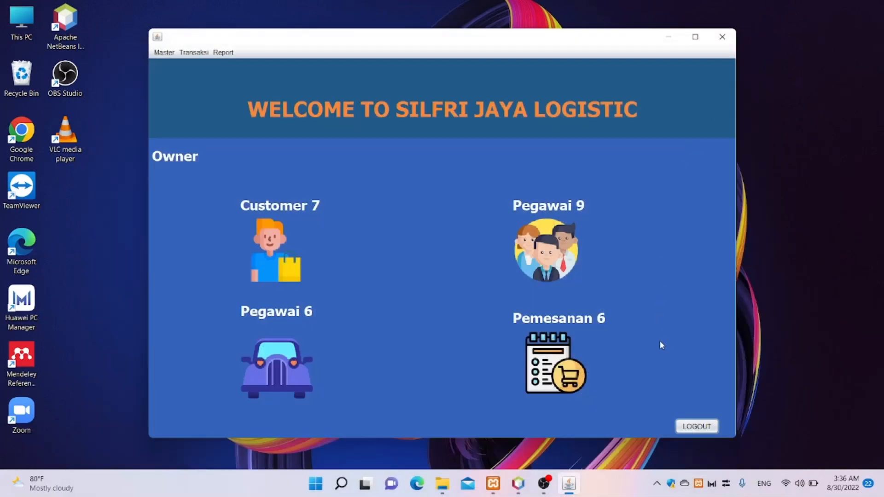
{"action": "left_click", "coordinate": [694, 424]}
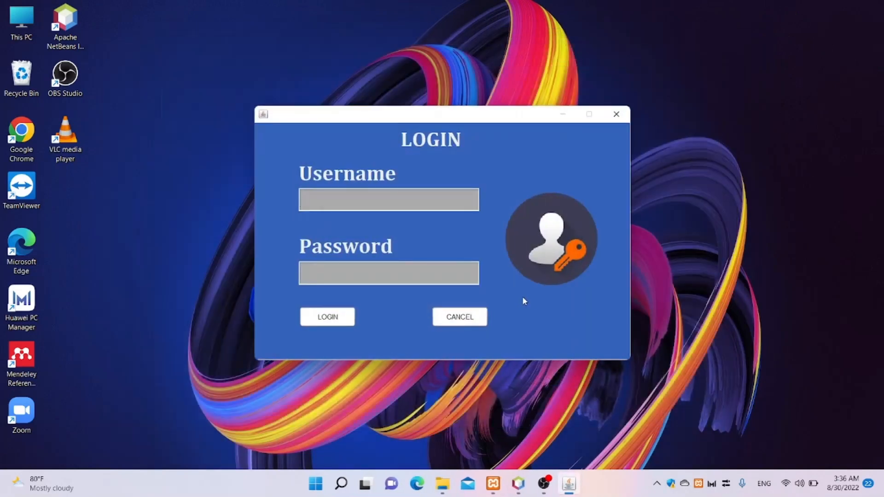